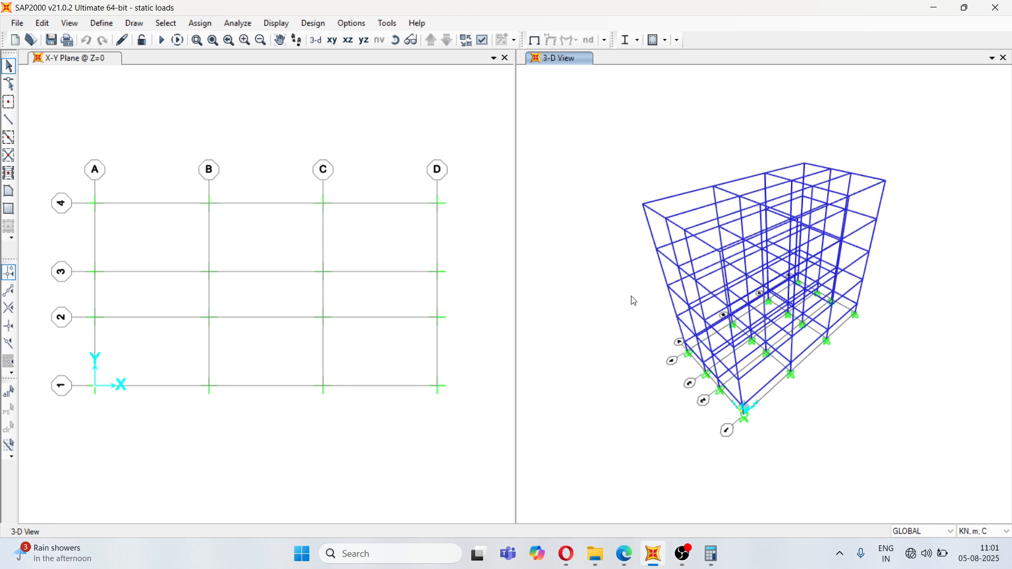
- Switch to the PDF in Edge and review the building's plan, elevation and listed design details
click(632, 564)
scroll(458, 335, up, 10)
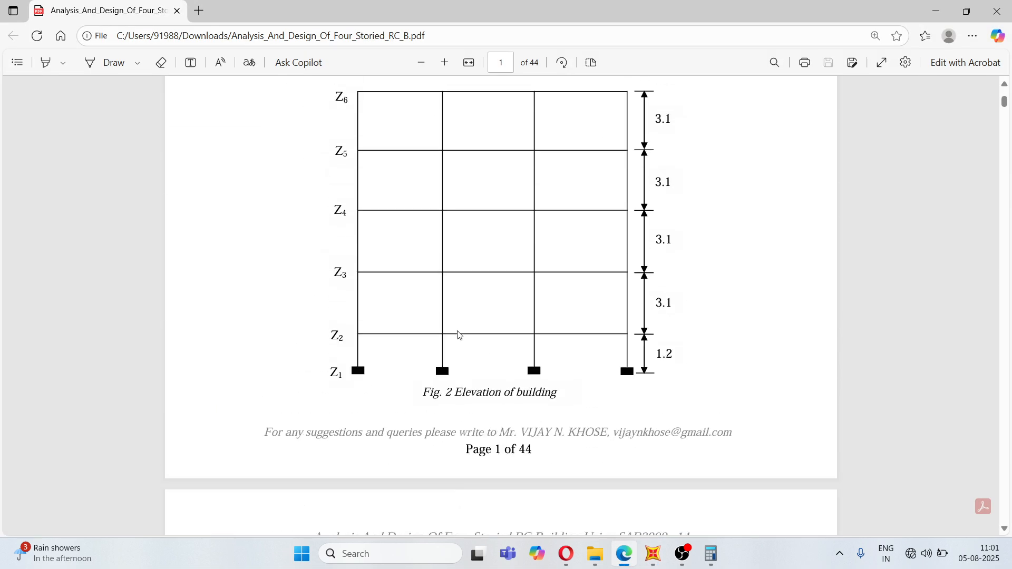
scroll(459, 335, up, 8)
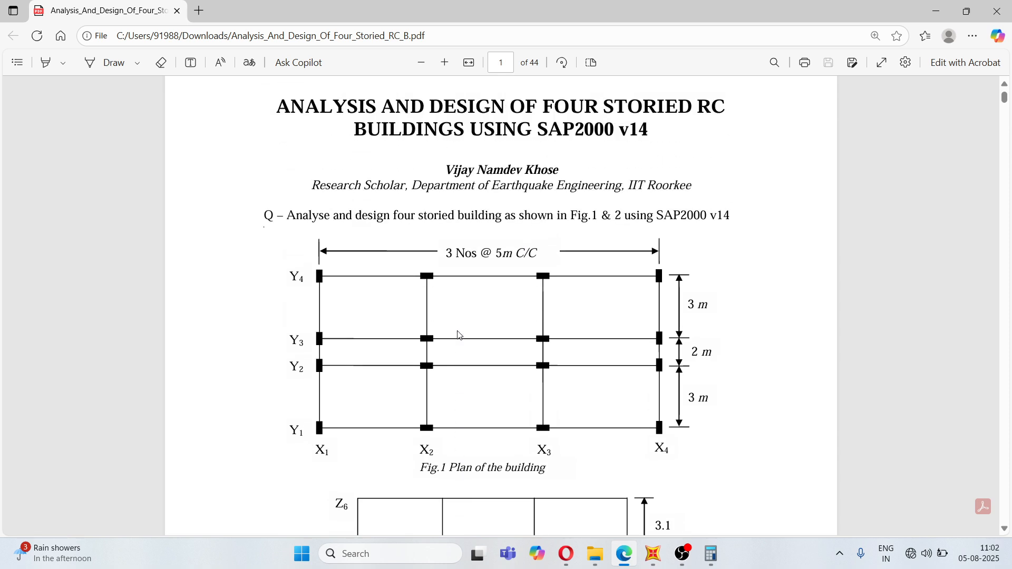
scroll(459, 335, down, 3)
scroll(459, 335, up, 2)
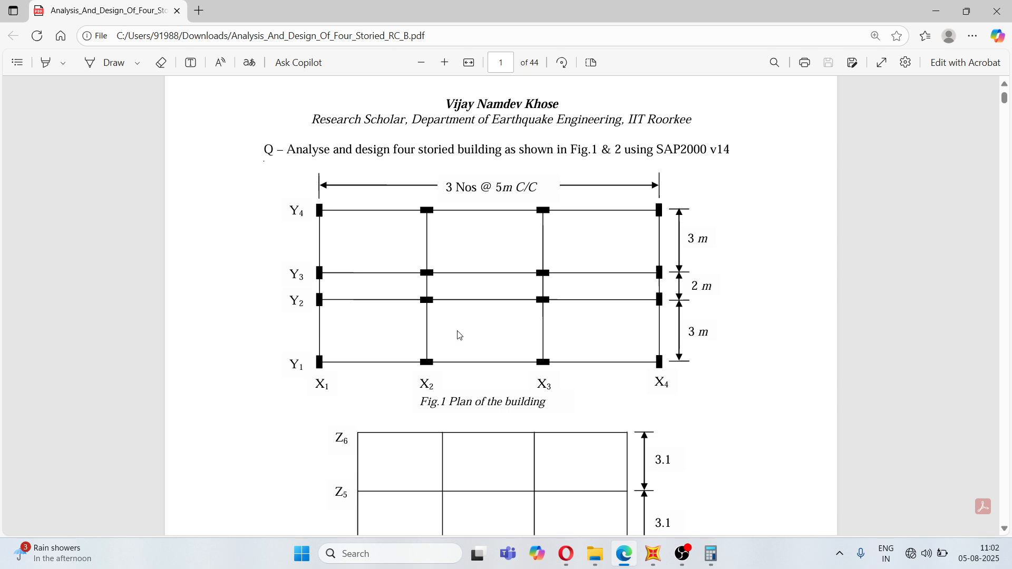
scroll(463, 339, down, 1)
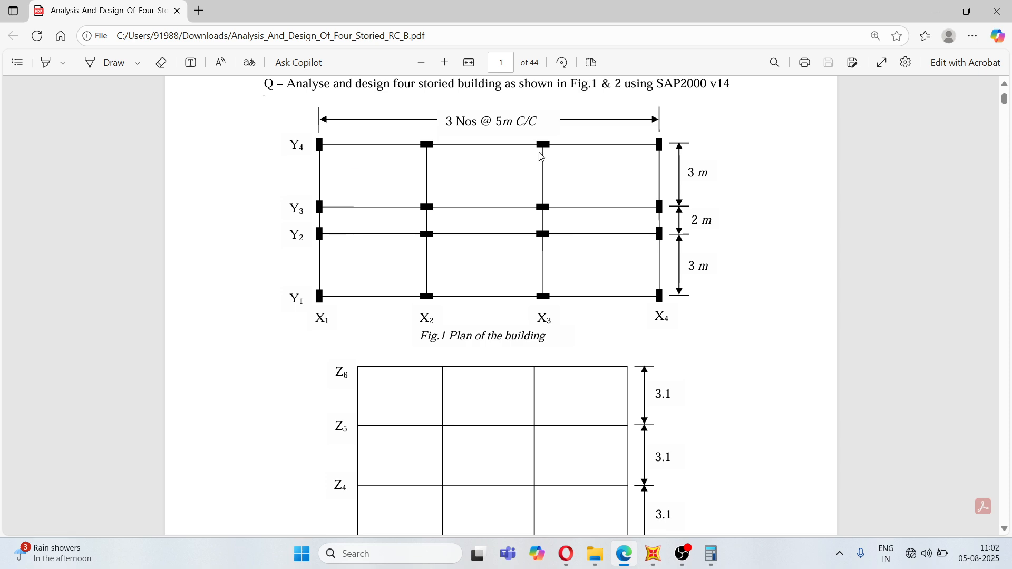
scroll(543, 169, down, 7)
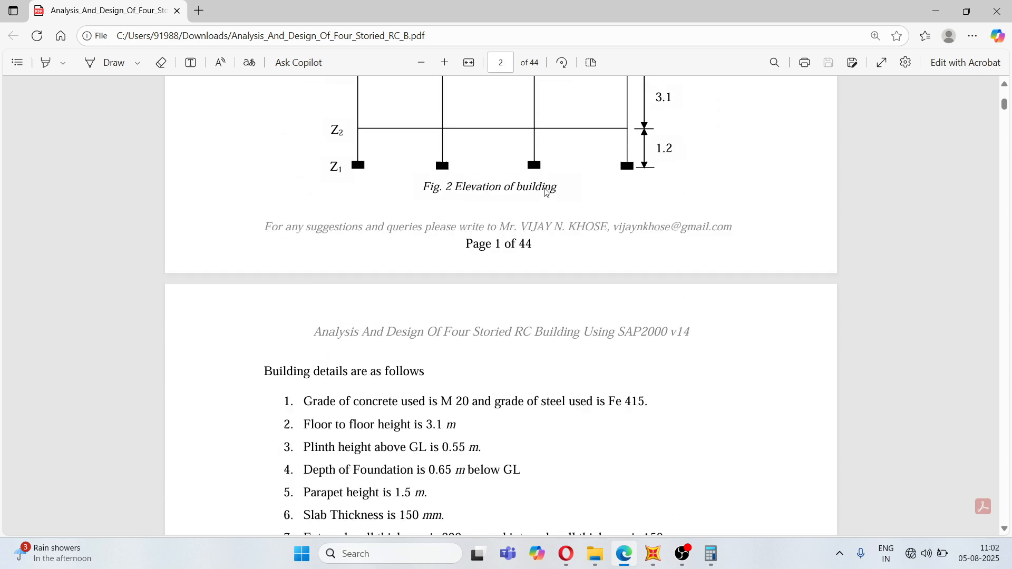
scroll(546, 191, down, 4)
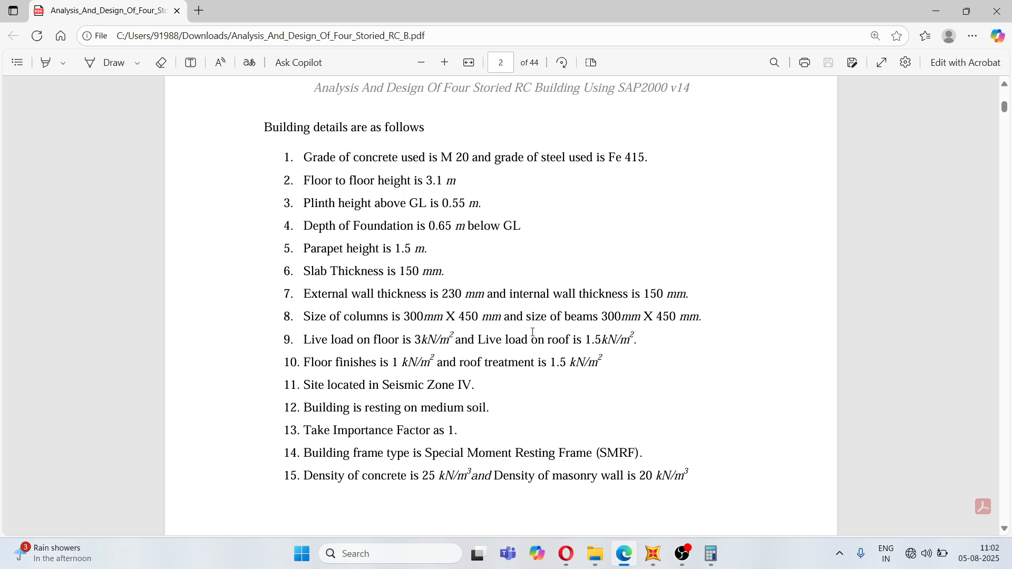
- Return to SAP2000 and define a new load pattern named LIVE FLOOR of type Live
click(654, 554)
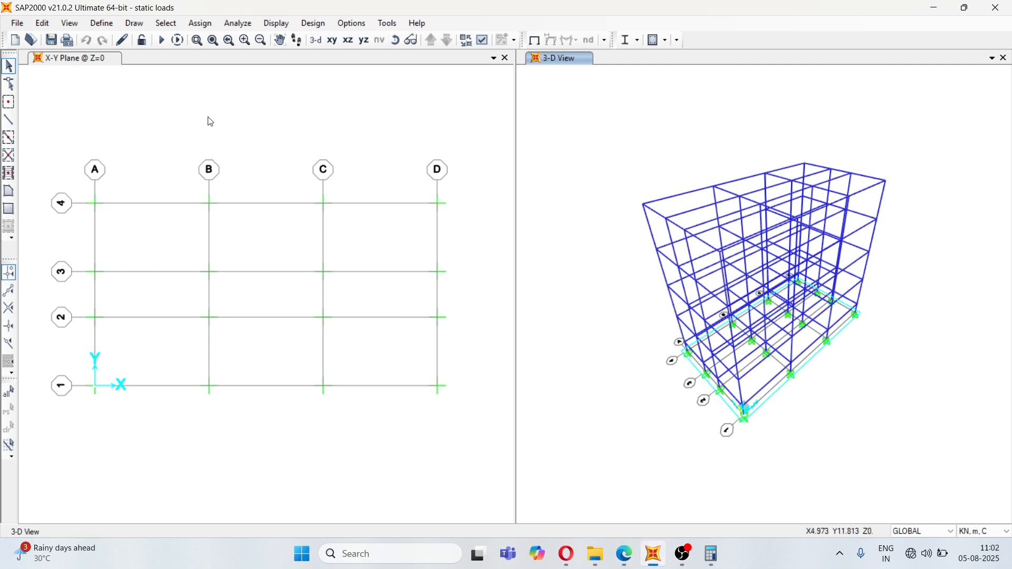
click(103, 24)
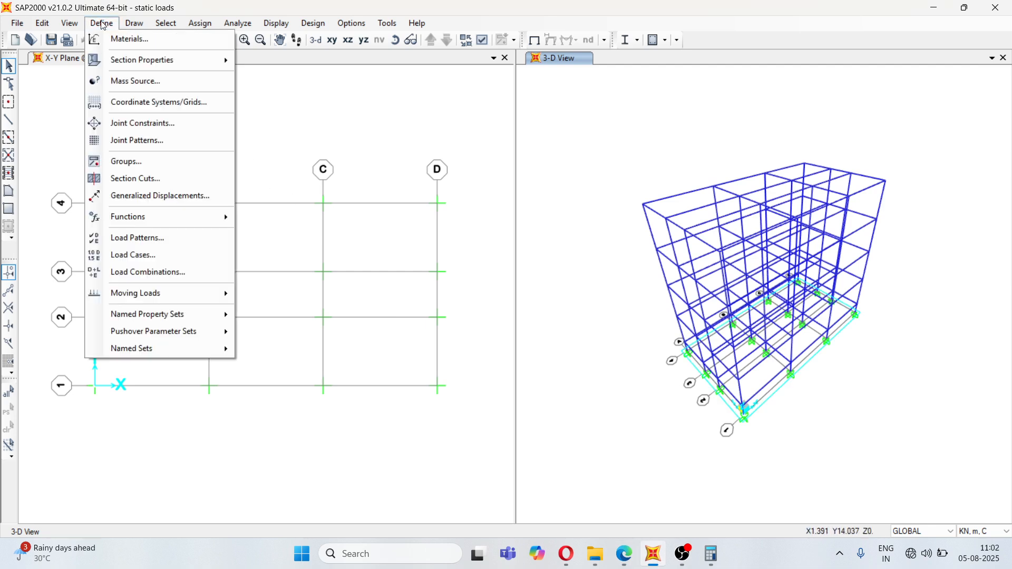
click(157, 240)
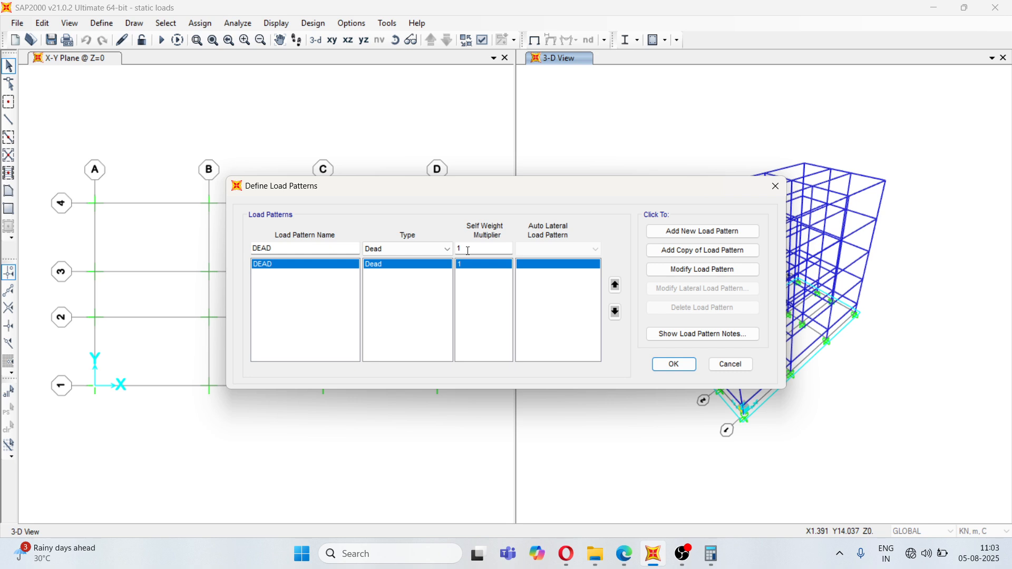
click(689, 232)
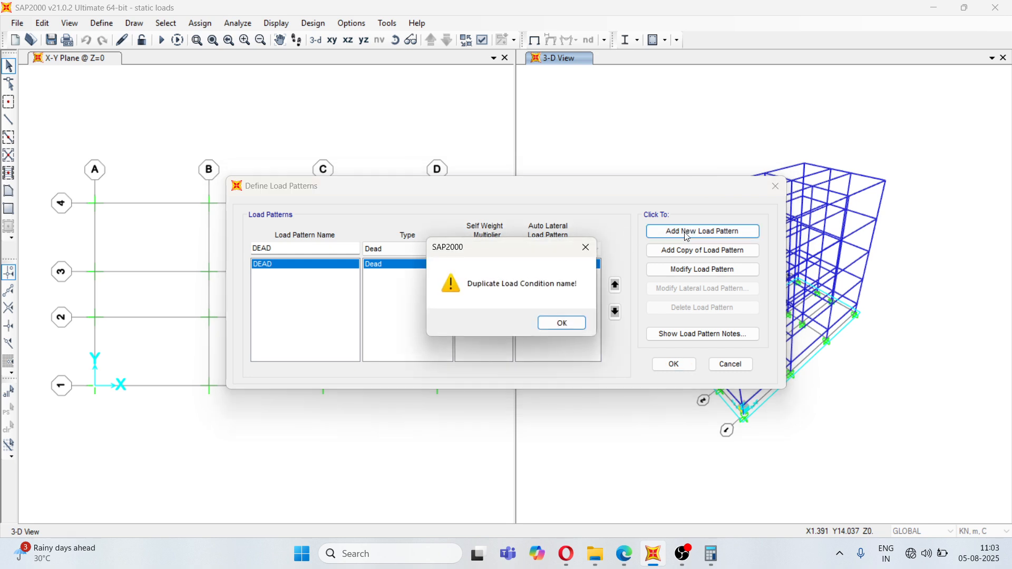
click(553, 320)
click(280, 249)
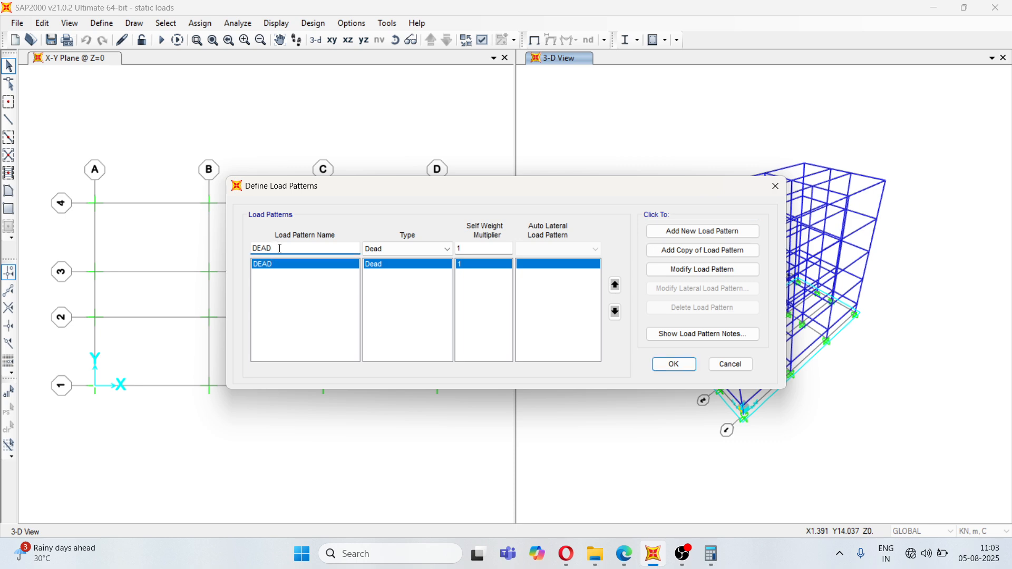
drag(281, 249, 242, 247)
text(LIVE FLOOR)
click(392, 251)
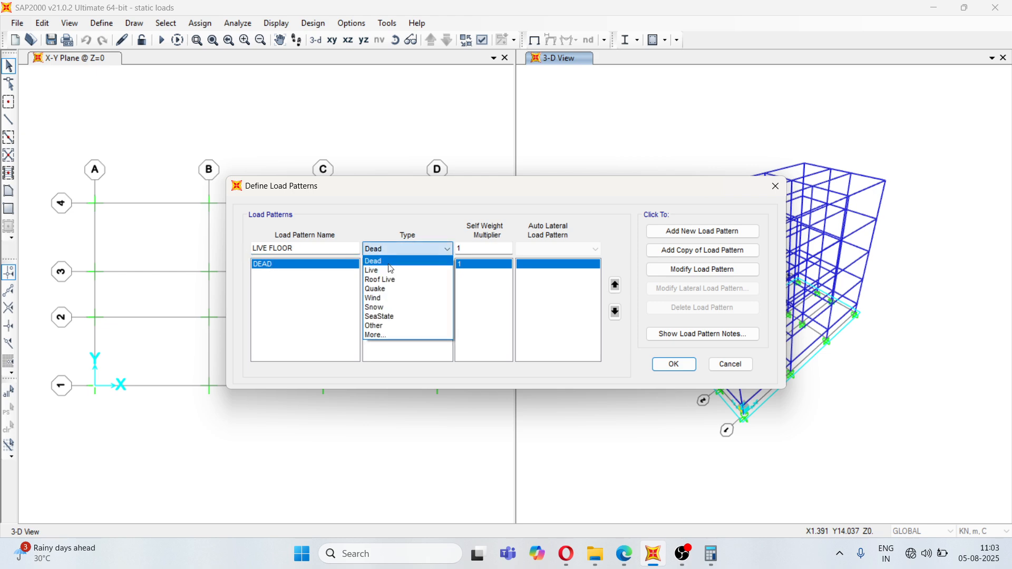
click(388, 271)
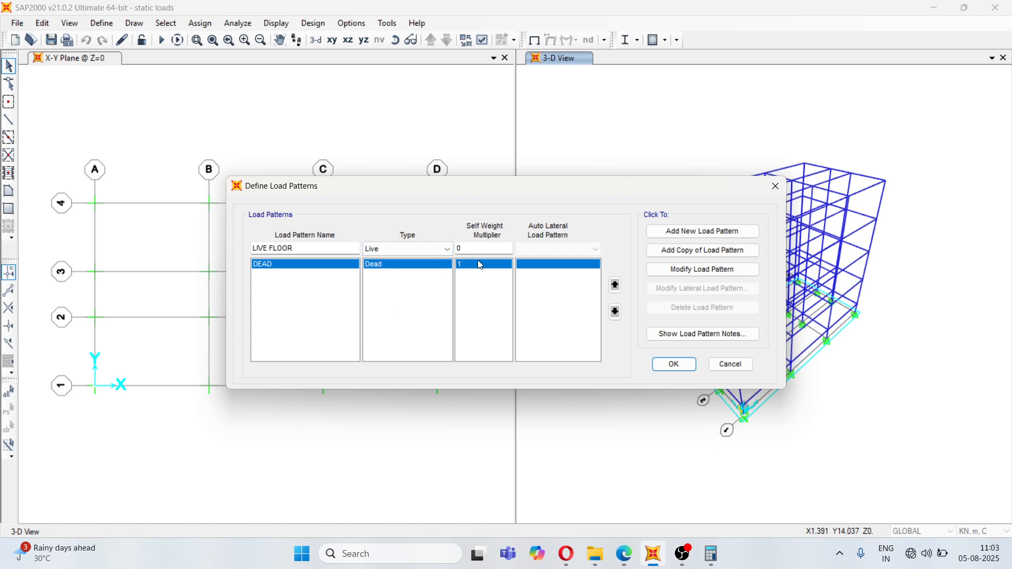
click(710, 233)
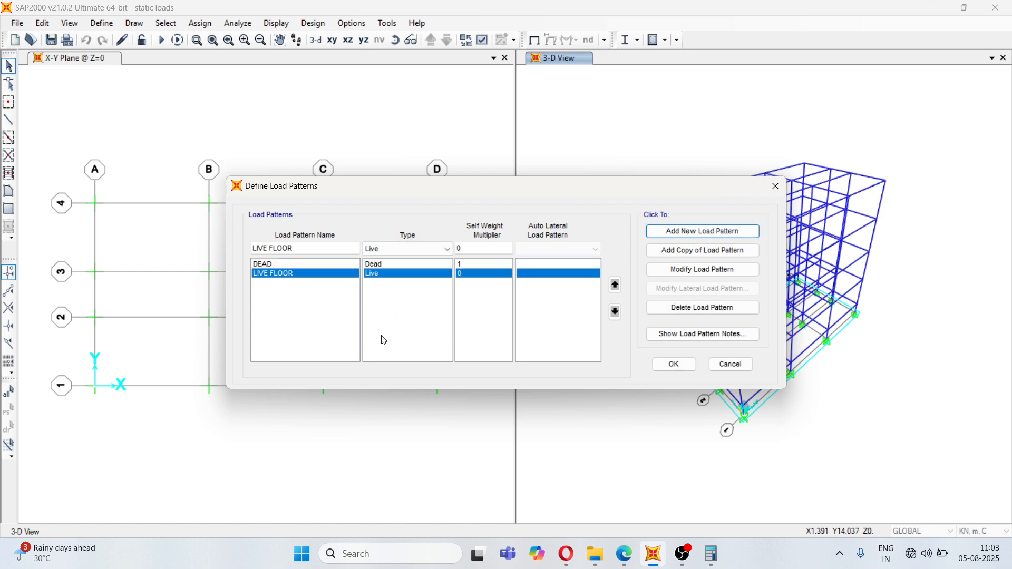
- Add another load pattern of type Live named LIVE ROOF
click(298, 248)
key(BackSpace)
key(BackSpace)
key(BackSpace)
key(BackSpace)
key(BackSpace)
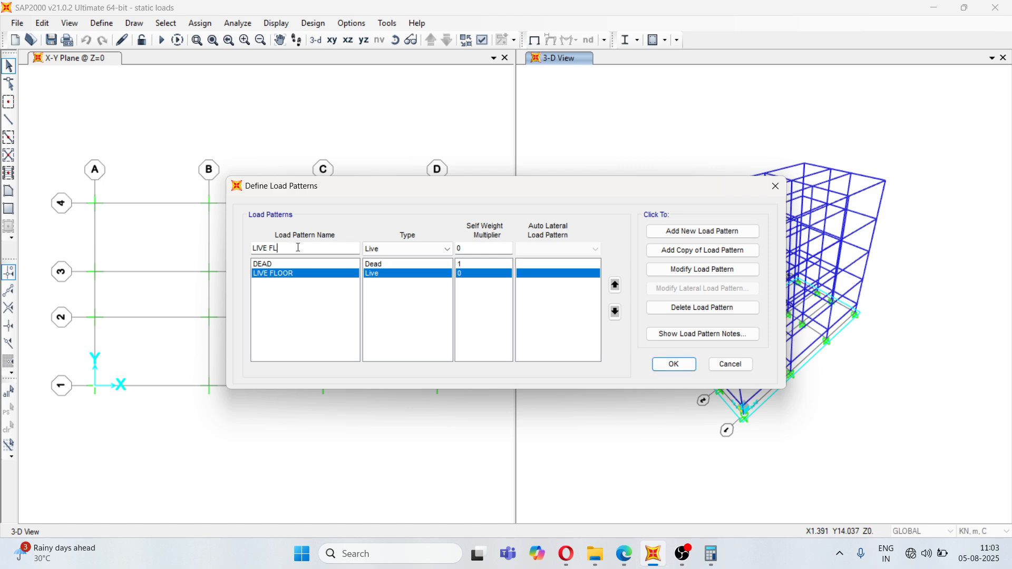
text(ROOF)
click(713, 233)
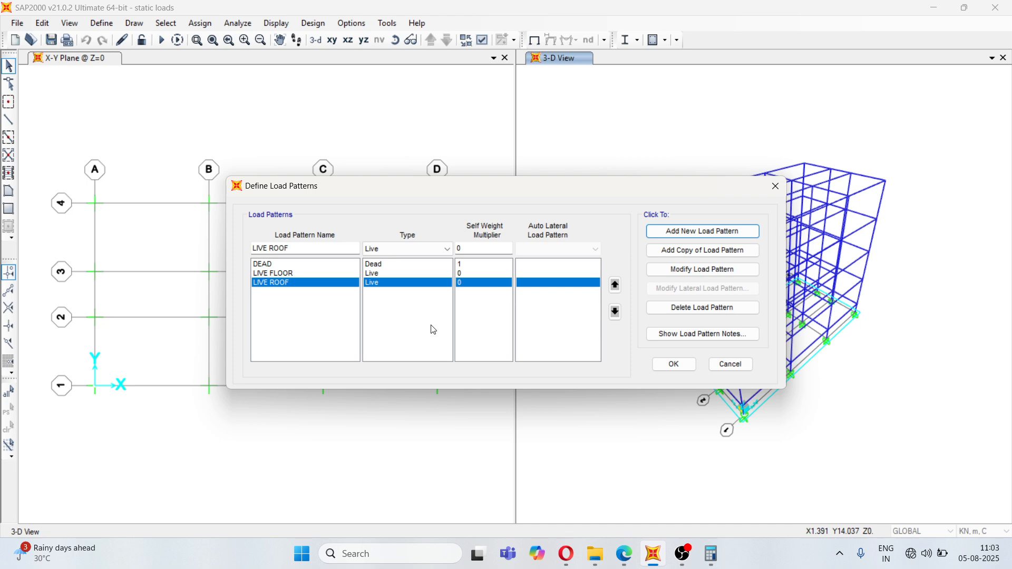
- Add a load pattern named BRICK EXTERIOR with the type Super Dead
click(304, 249)
drag(304, 249, 237, 248)
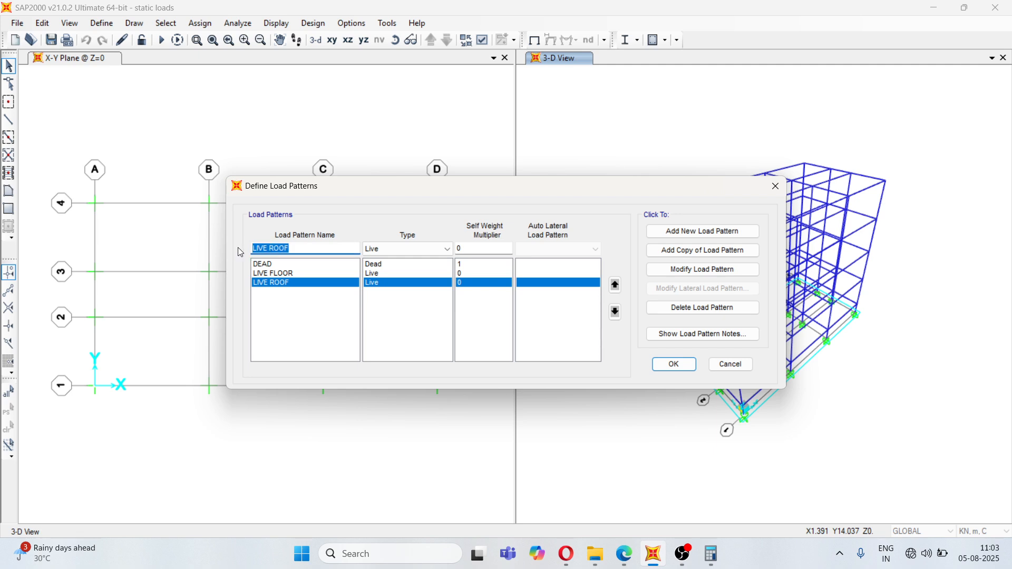
text(BRICK EXTERIOR)
click(399, 248)
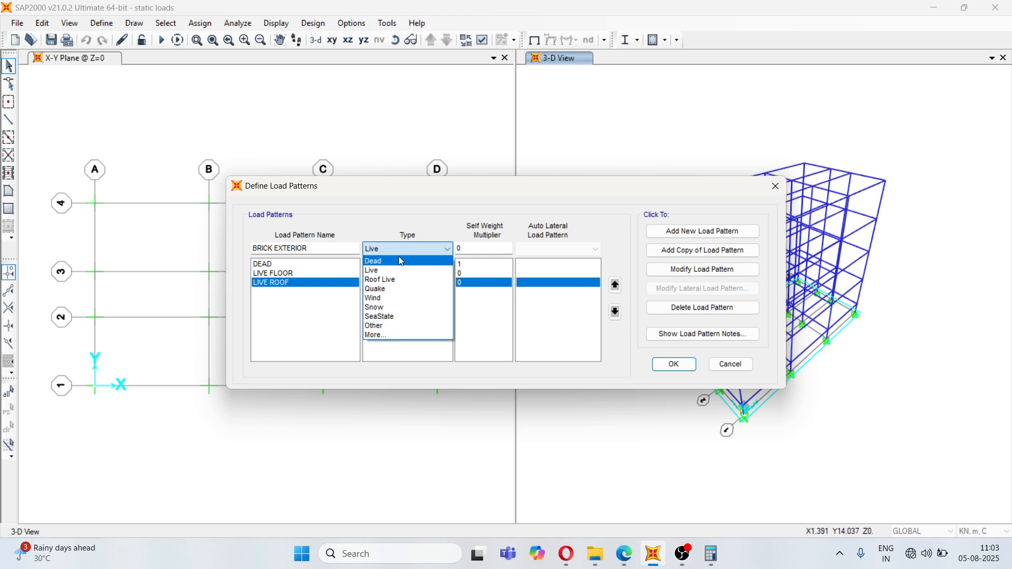
click(390, 336)
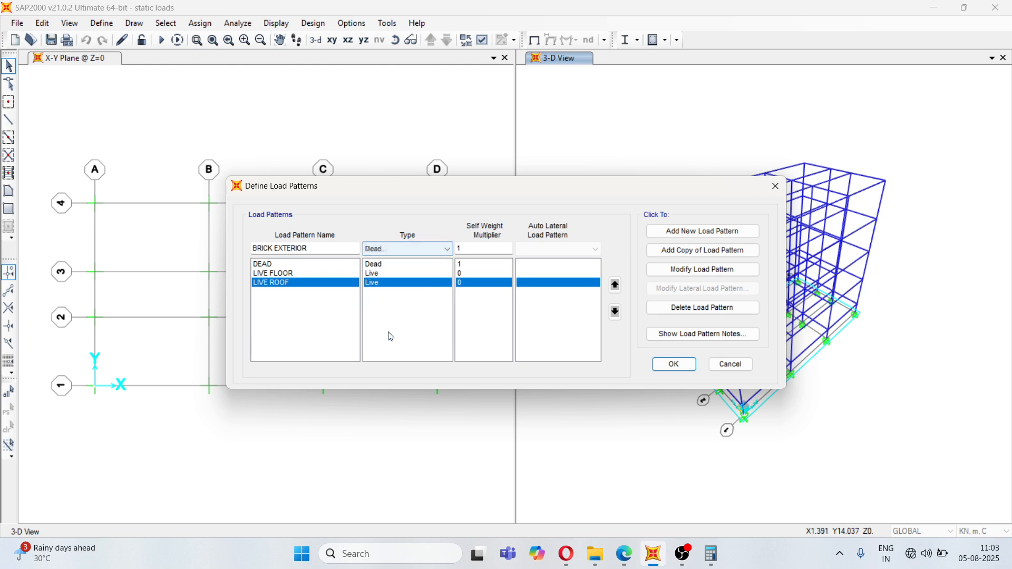
click(409, 252)
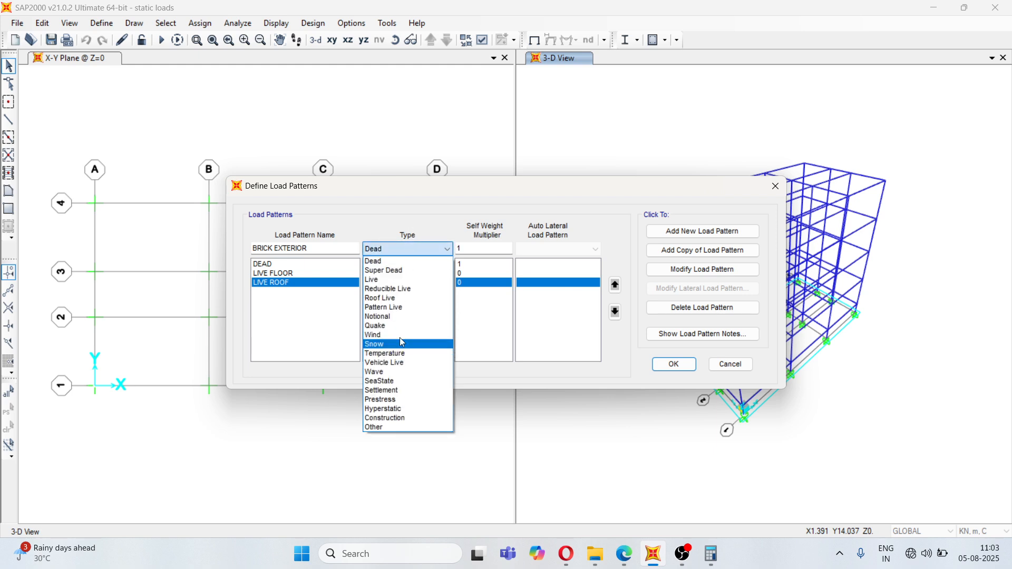
click(396, 271)
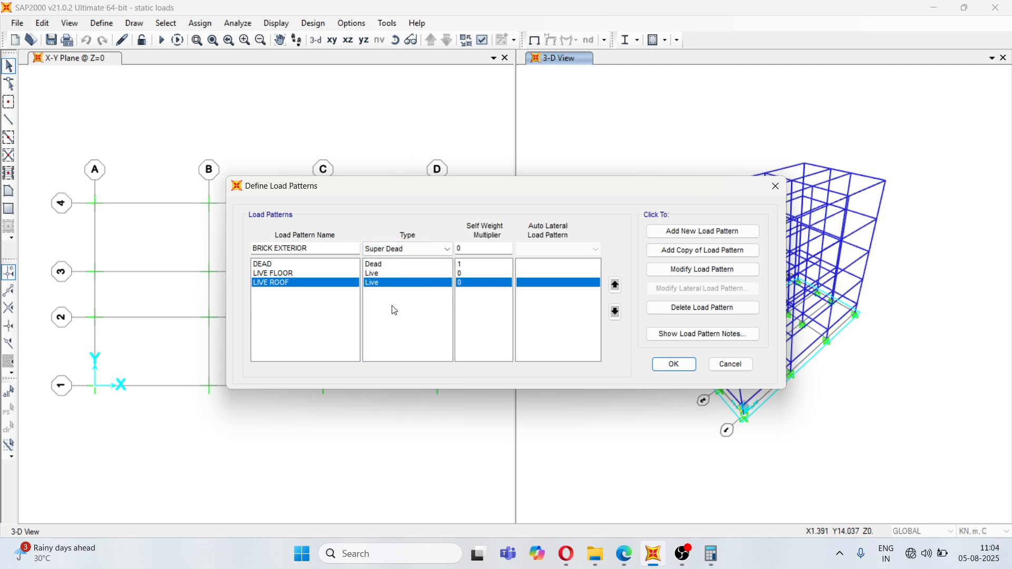
click(677, 236)
- Add a Super Dead load pattern named BRICK INTERIOR
click(318, 247)
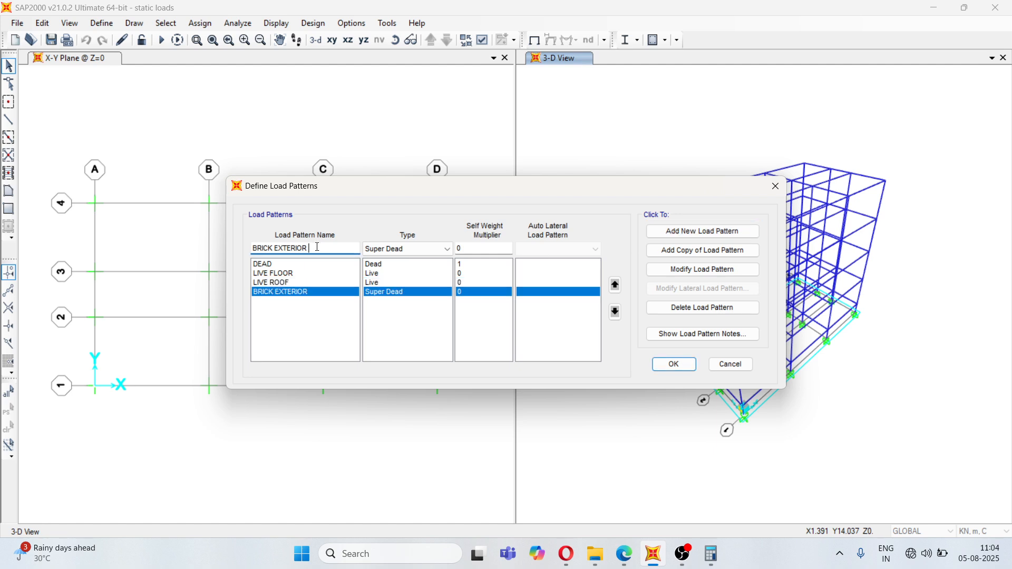
key(BackSpace)
key(BackSpace)
key(BackSpace)
key(BackSpace)
key(BackSpace)
key(BackSpace)
key(BackSpace)
key(BackSpace)
text(INTERIOR)
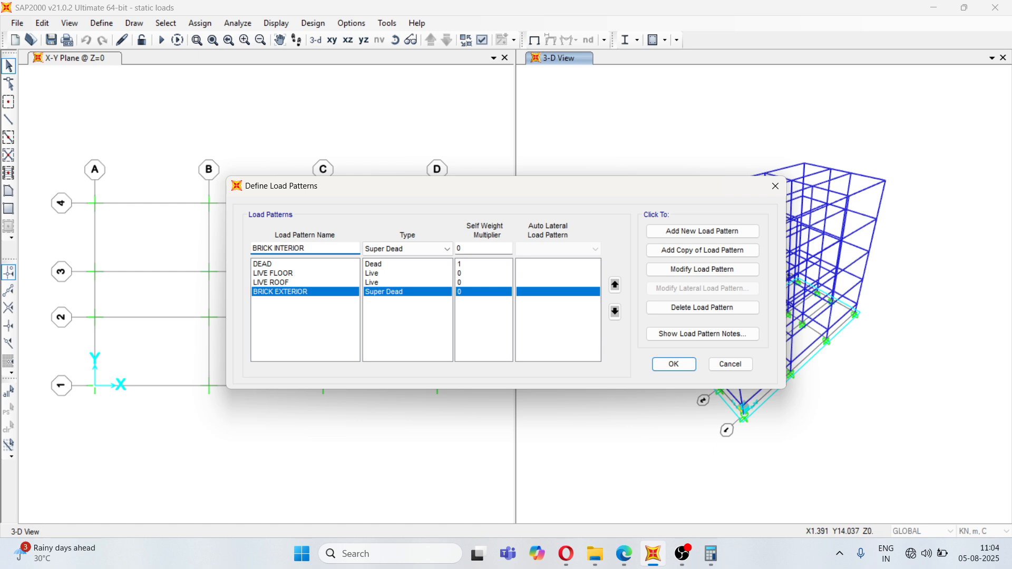
click(714, 230)
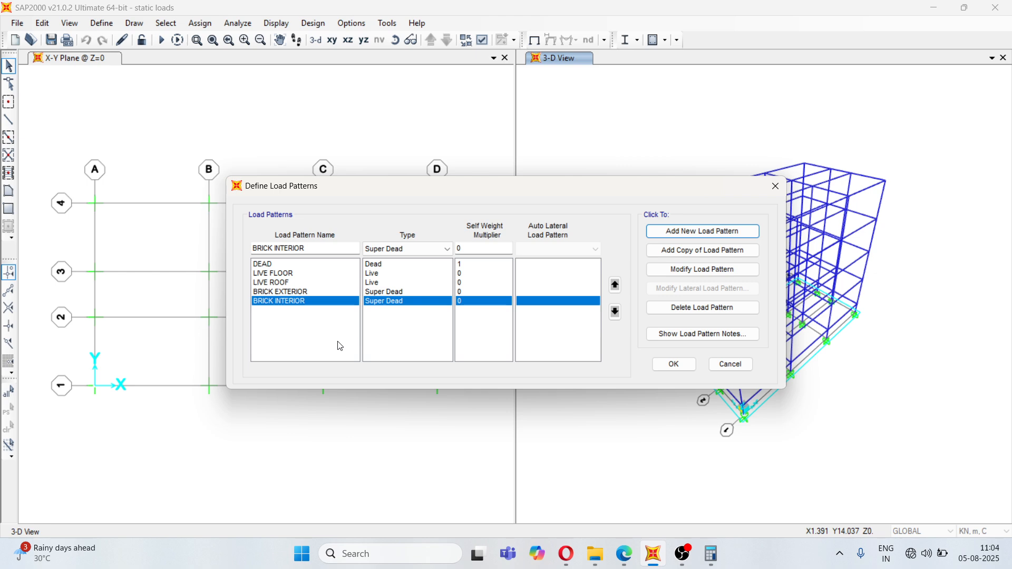
- Add a Super Dead load pattern named BRICK PARAPET for the parapet wall
click(310, 247)
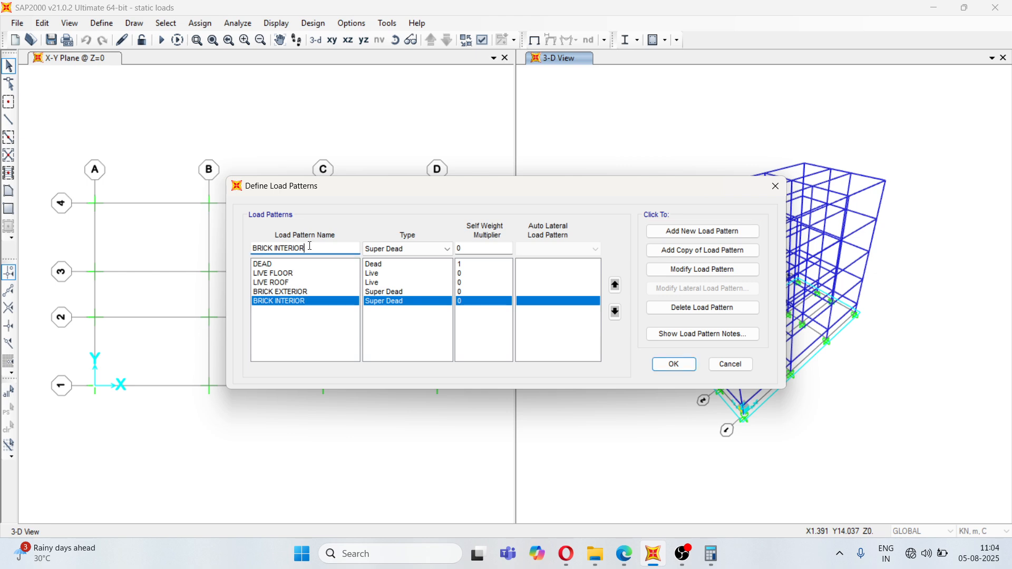
key(BackSpace)
key(BackSpace)
key(BackSpace)
key(BackSpace)
key(BackSpace)
key(BackSpace)
key(BackSpace)
key(BackSpace)
text(PARA)
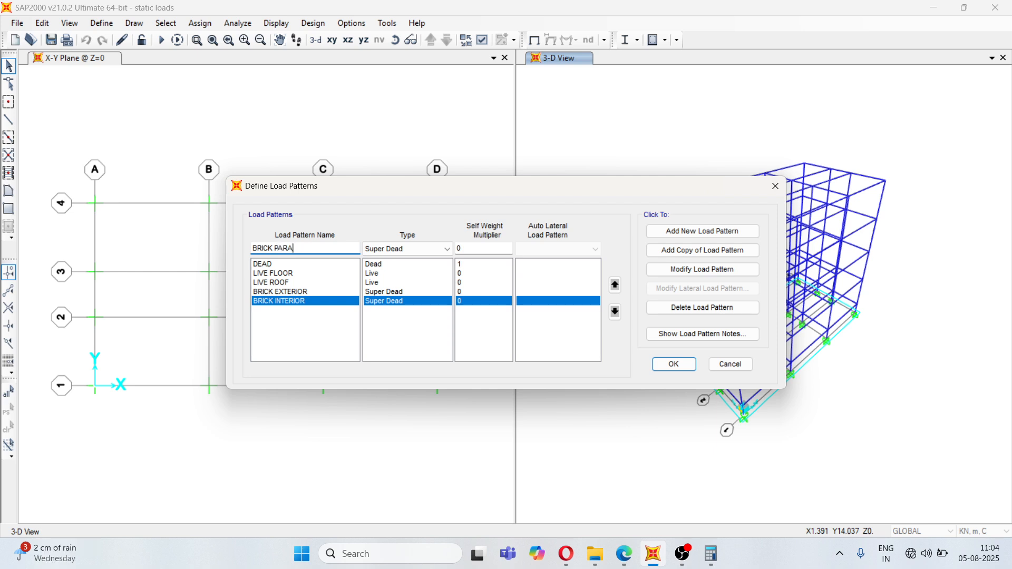
text(PET)
click(689, 235)
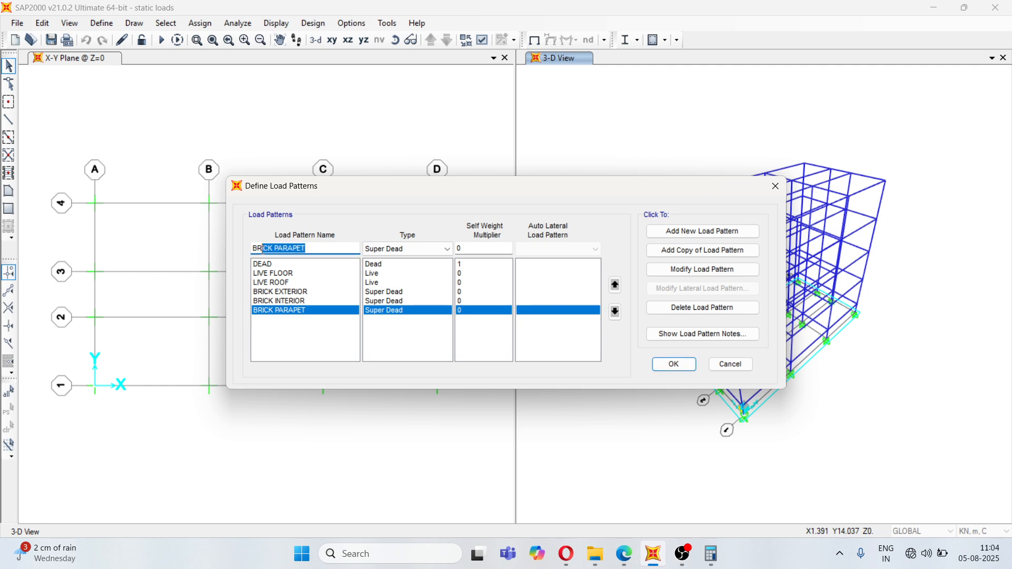
- Add a Super Dead load pattern named FLOOR FINISH
drag(317, 249, 252, 249)
text(FLOOR FINISH)
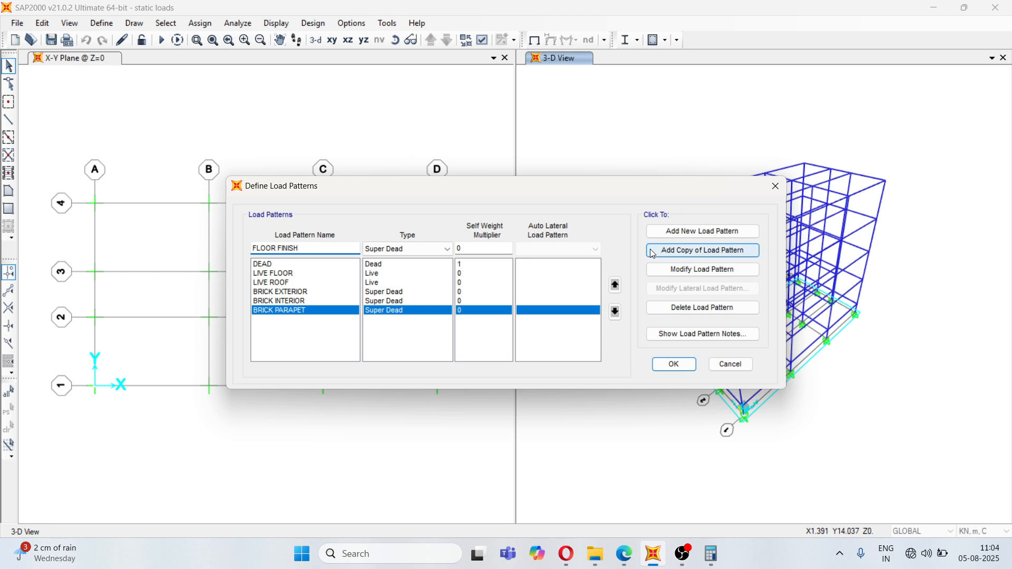
click(685, 232)
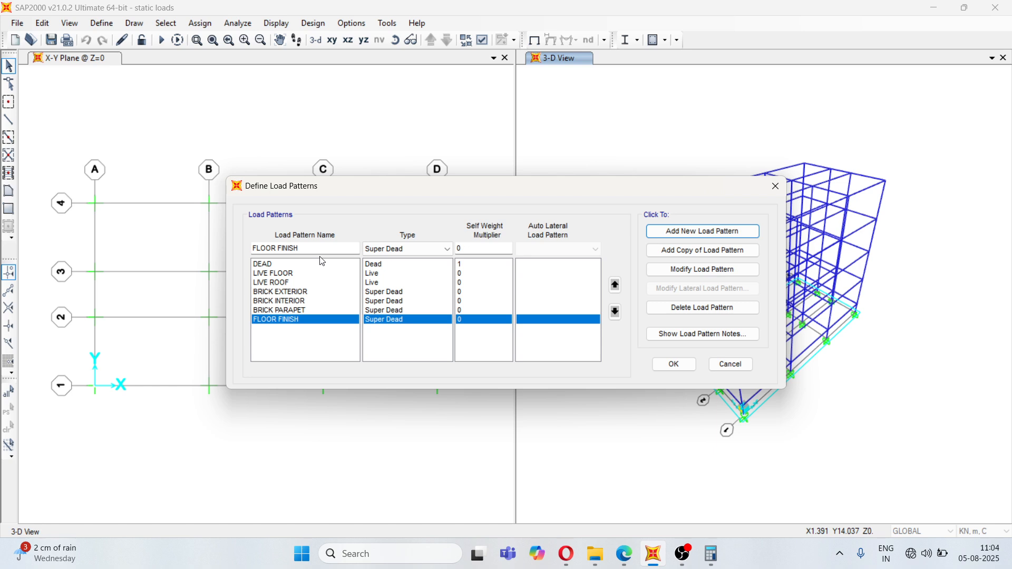
- Add a Super Dead load pattern named ROOF TREATMENT and accept the load pattern definitions
drag(293, 246, 253, 246)
text(R)
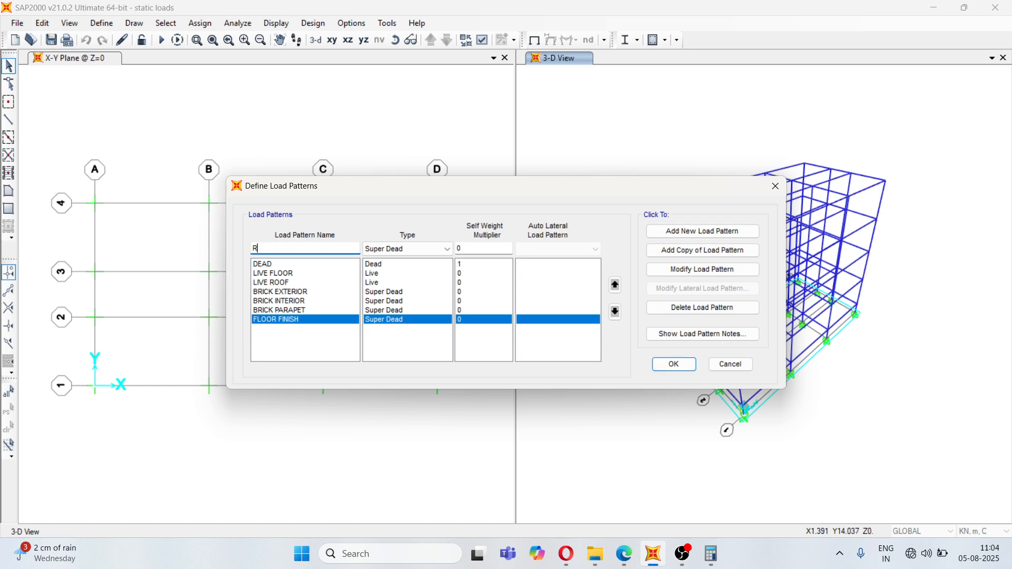
text(OOF TREATMENT)
click(693, 232)
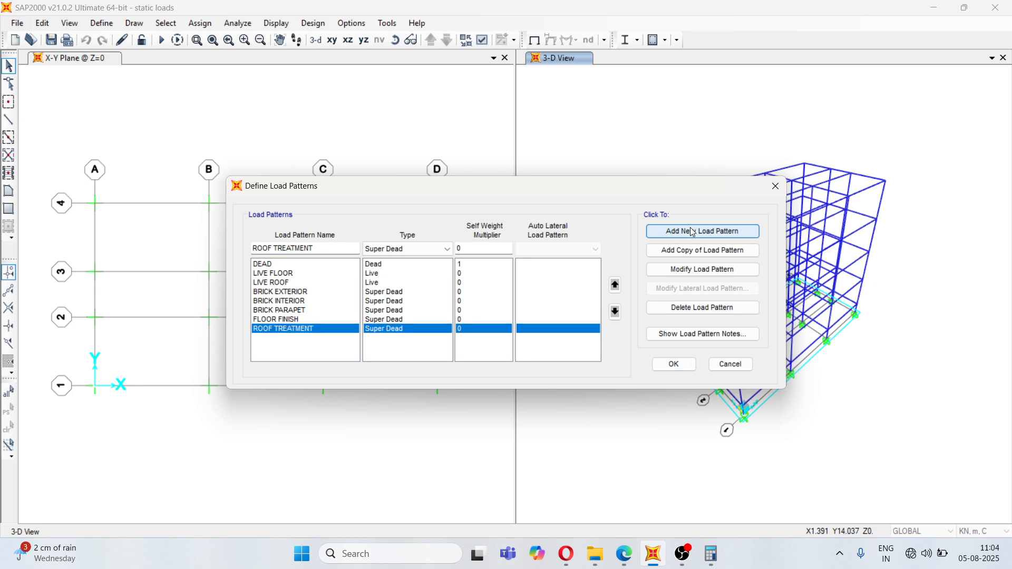
click(675, 364)
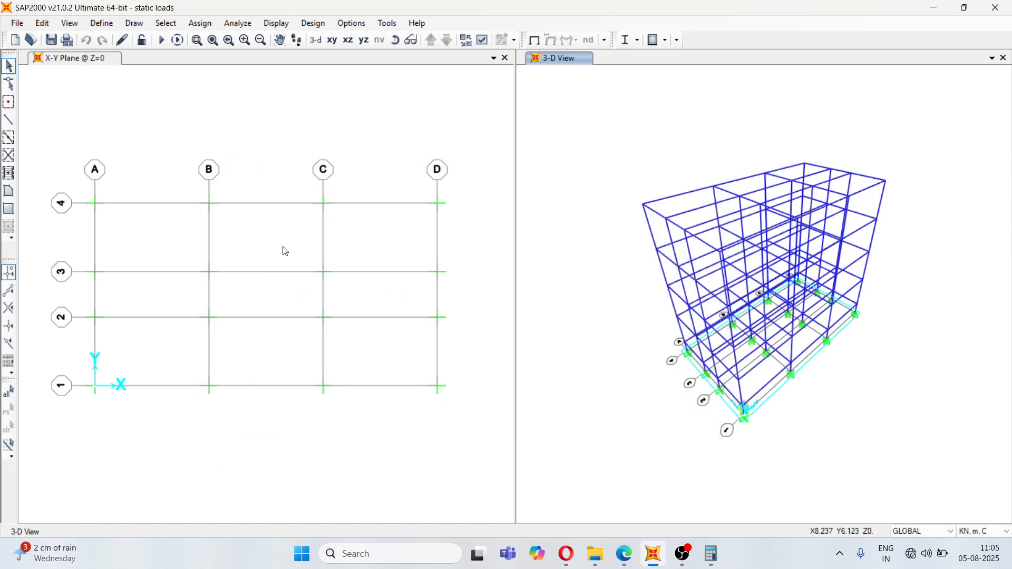
- Switch to the PDF in Edge and check the specified live loads on the floor and roof
click(626, 554)
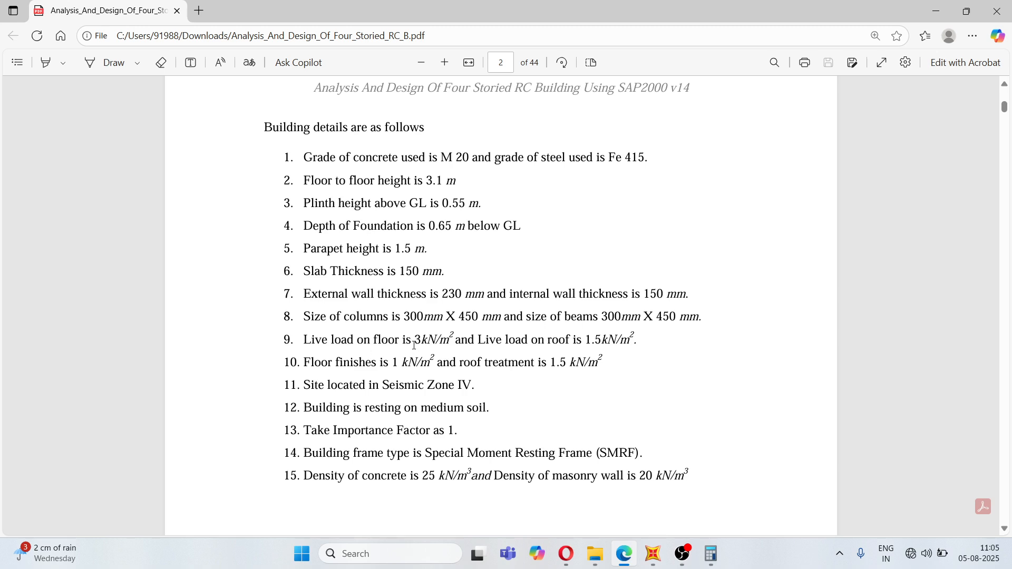
drag(414, 339, 457, 340)
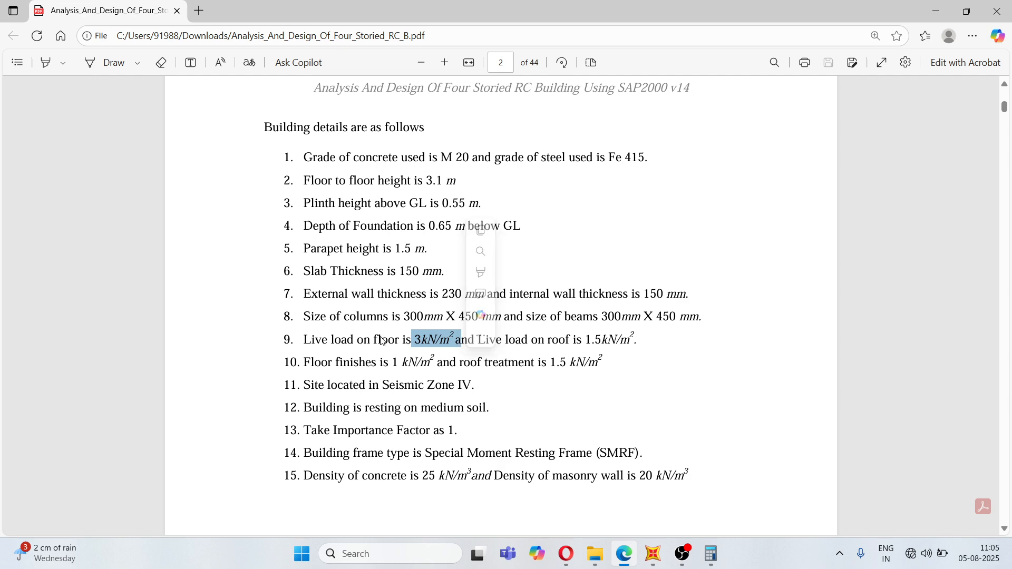
drag(582, 339, 630, 340)
click(550, 345)
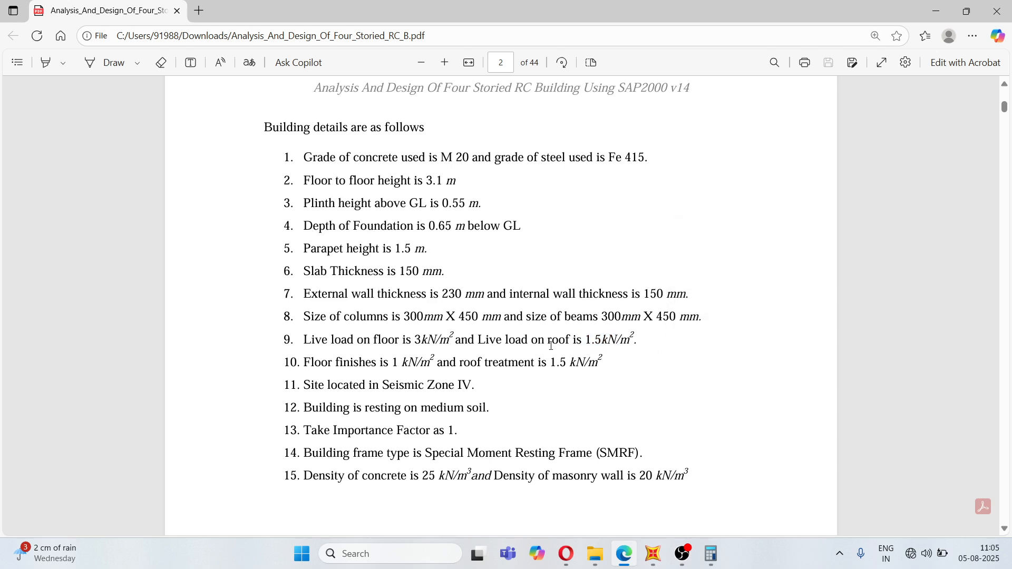
- Mark the live load on floor value in the building details and switch back to SAP2000
drag(414, 340, 453, 340)
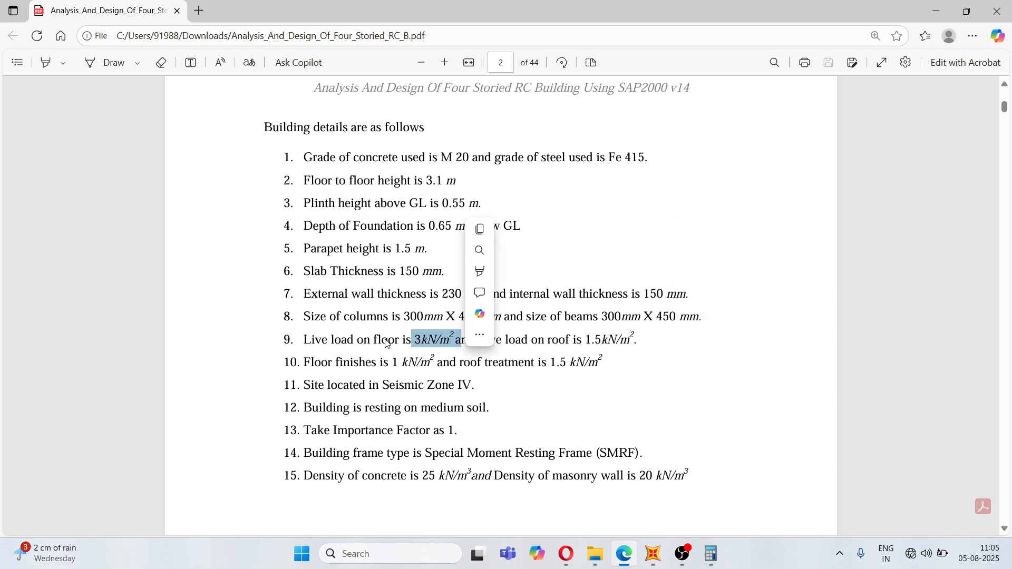
drag(381, 339, 389, 340)
click(653, 554)
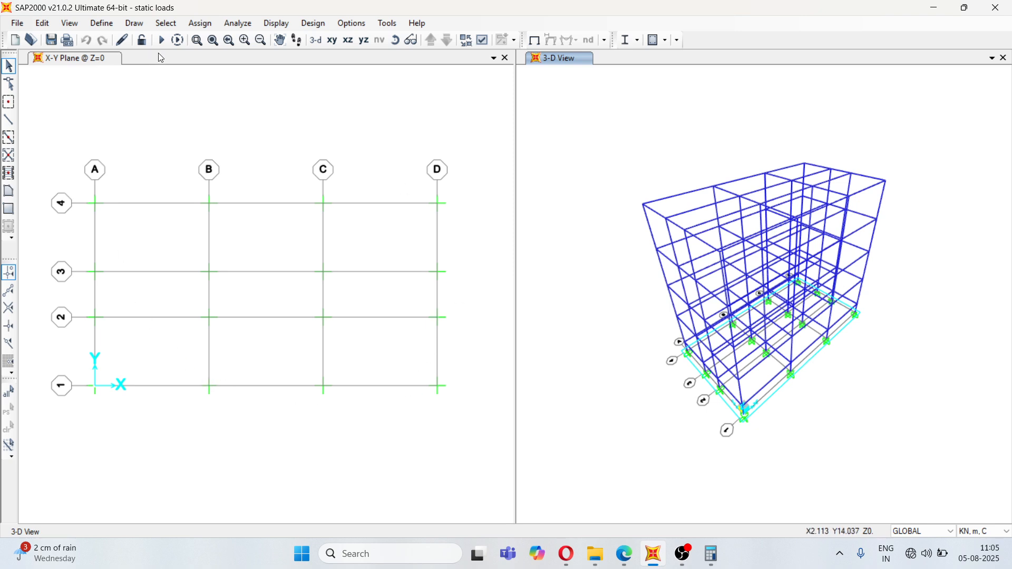
- Show the X-Y plane at Z=4.3 in the plan view and select all nine slab panels on that floor
click(70, 59)
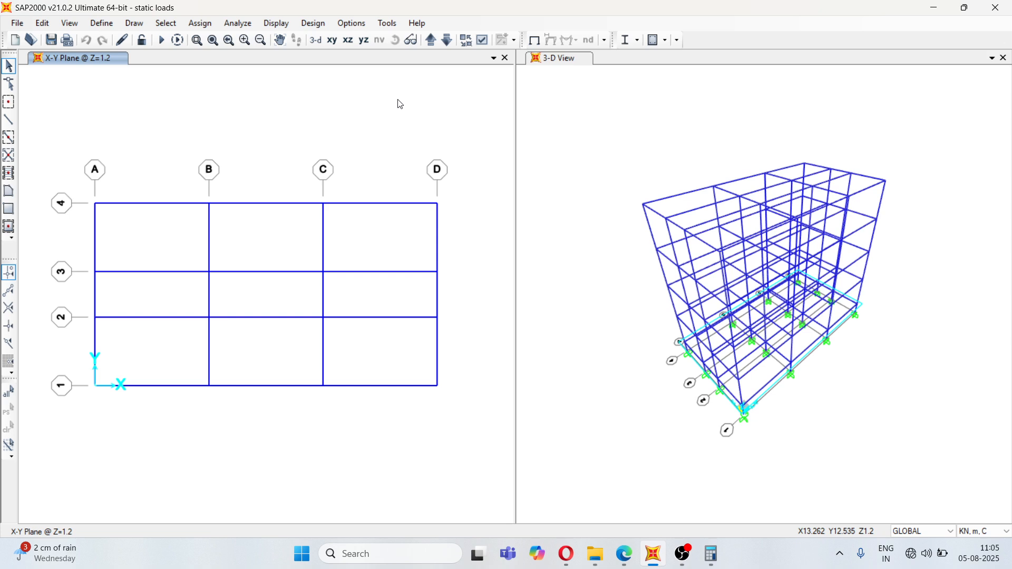
click(434, 41)
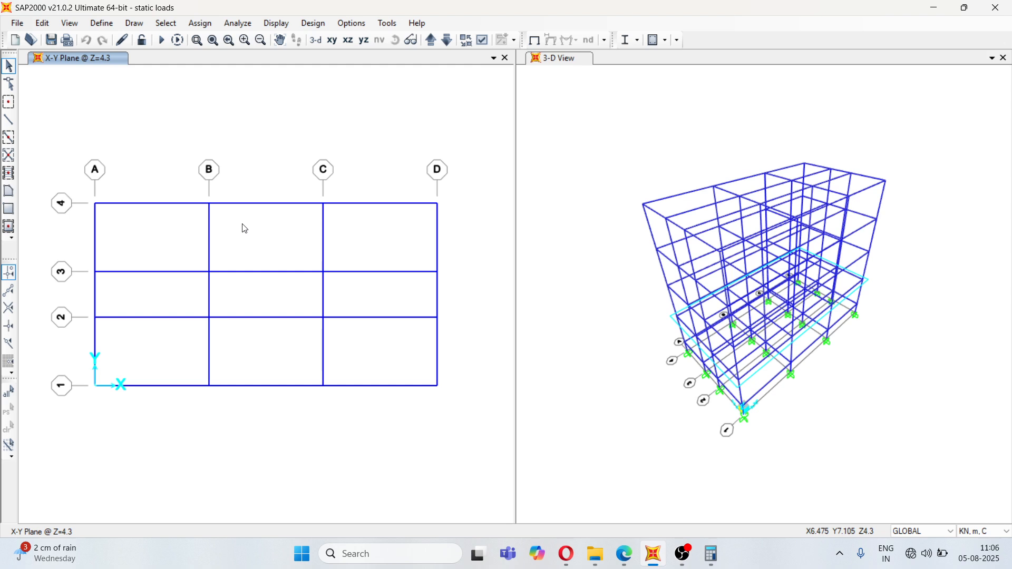
click(151, 243)
click(266, 243)
click(373, 244)
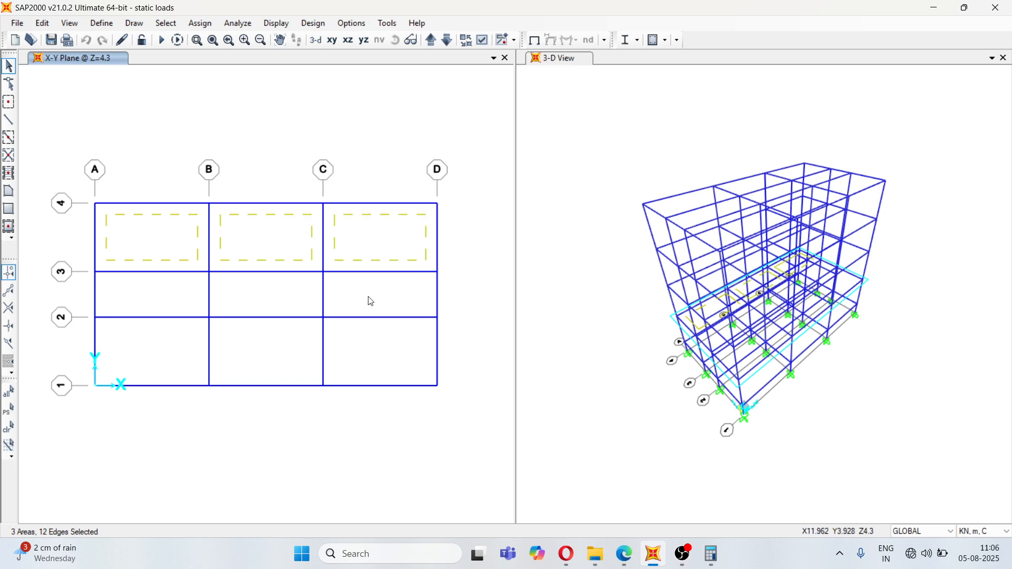
click(369, 298)
click(294, 296)
click(182, 295)
click(150, 342)
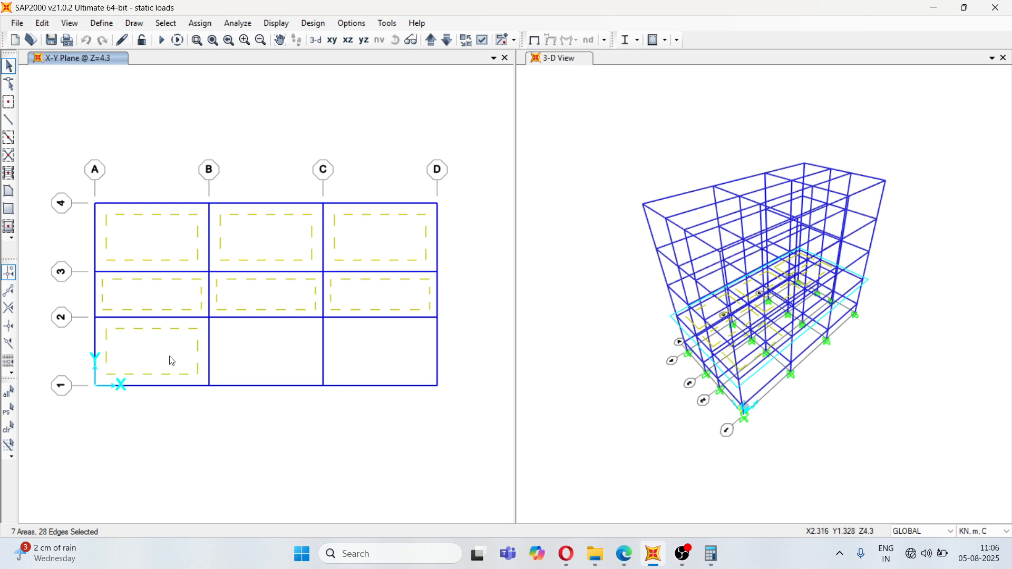
click(255, 356)
click(385, 358)
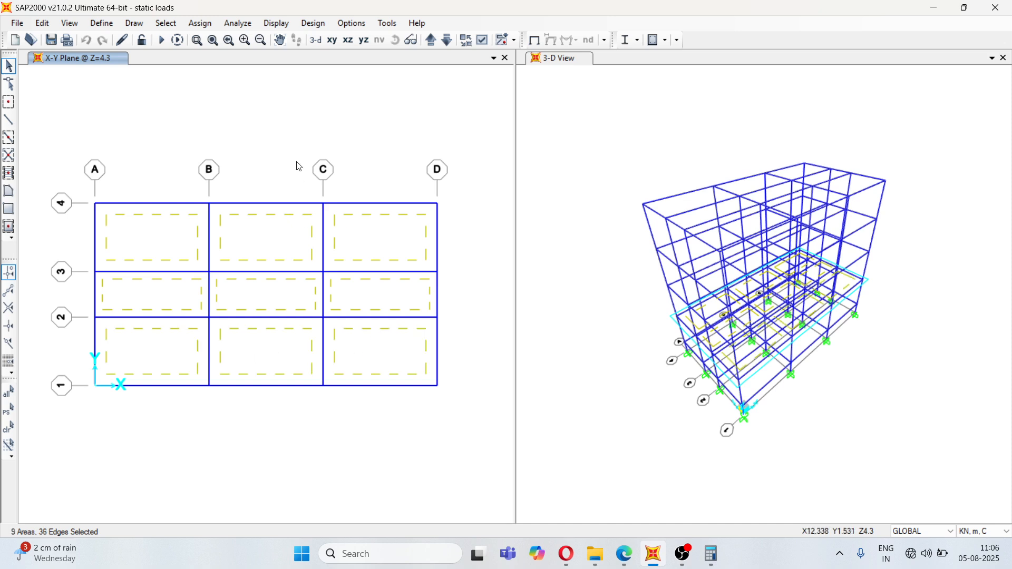
- Move the plan view up to Z=7.4 and add all nine slab panels of that floor to the selection
click(434, 39)
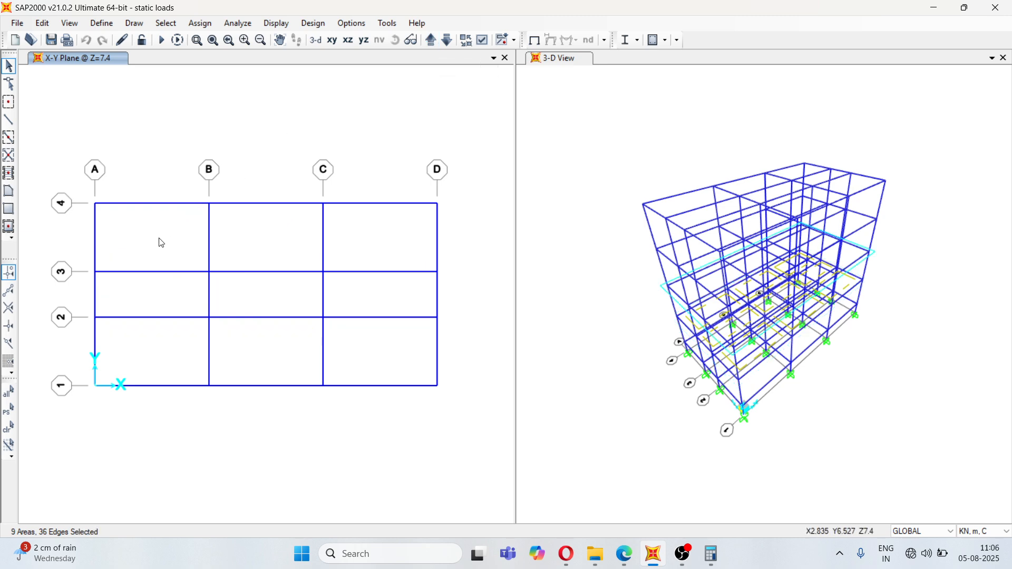
click(173, 245)
click(229, 244)
click(376, 245)
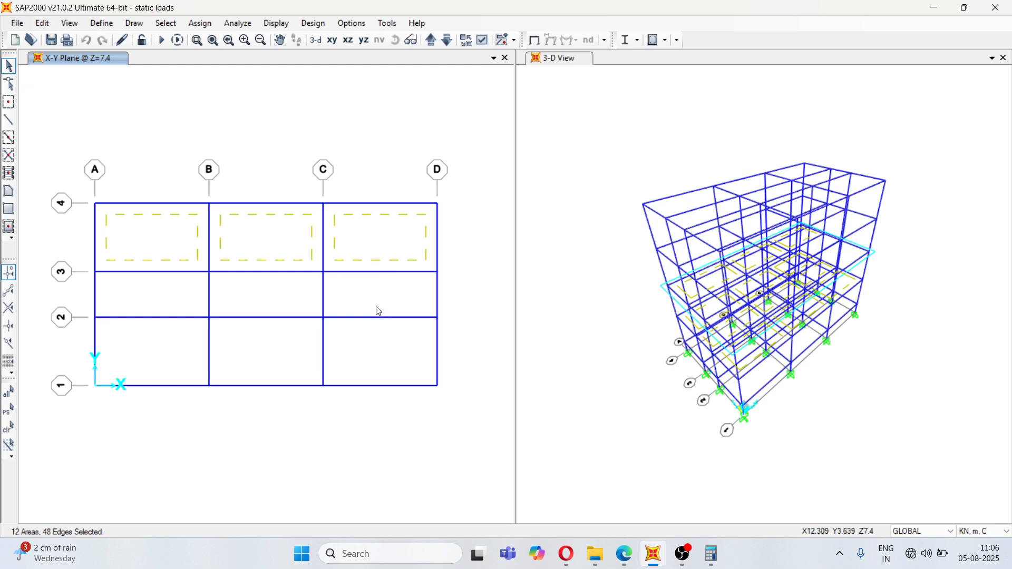
click(376, 306)
click(240, 299)
click(161, 299)
click(164, 362)
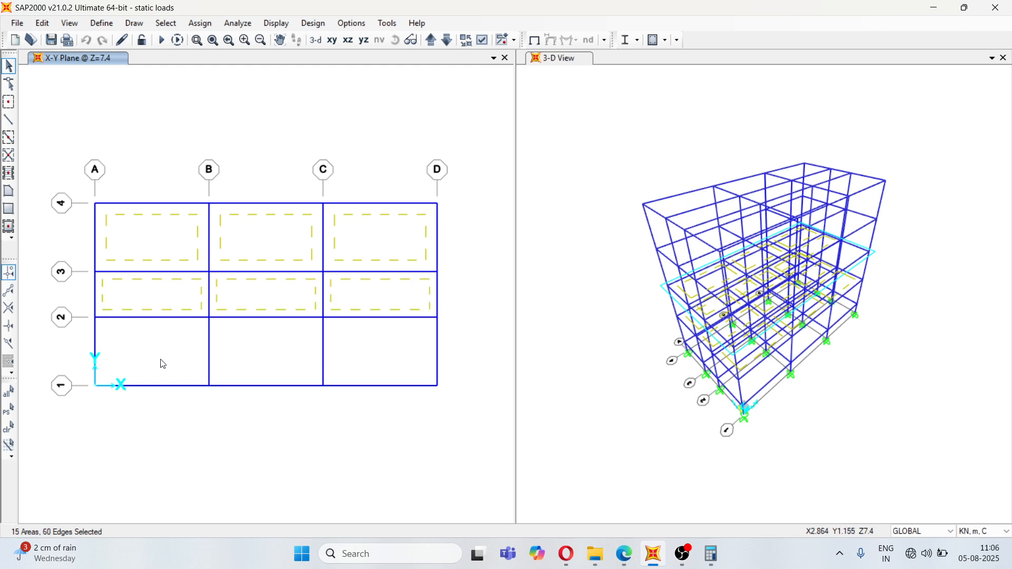
click(257, 356)
click(369, 356)
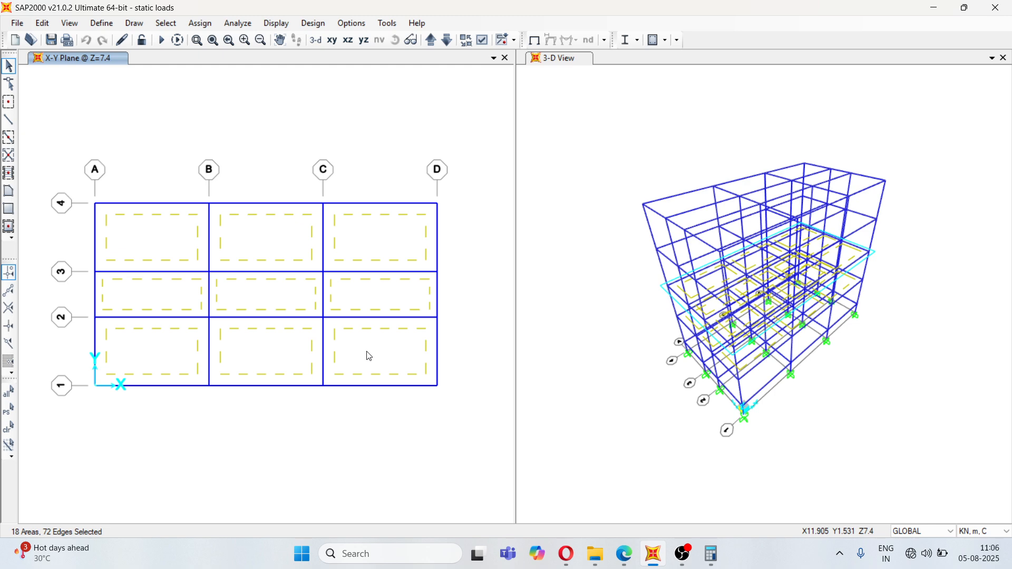
- Move the plan view up to Z=10.5 and add that floor's nine slab panels to the selection
click(431, 42)
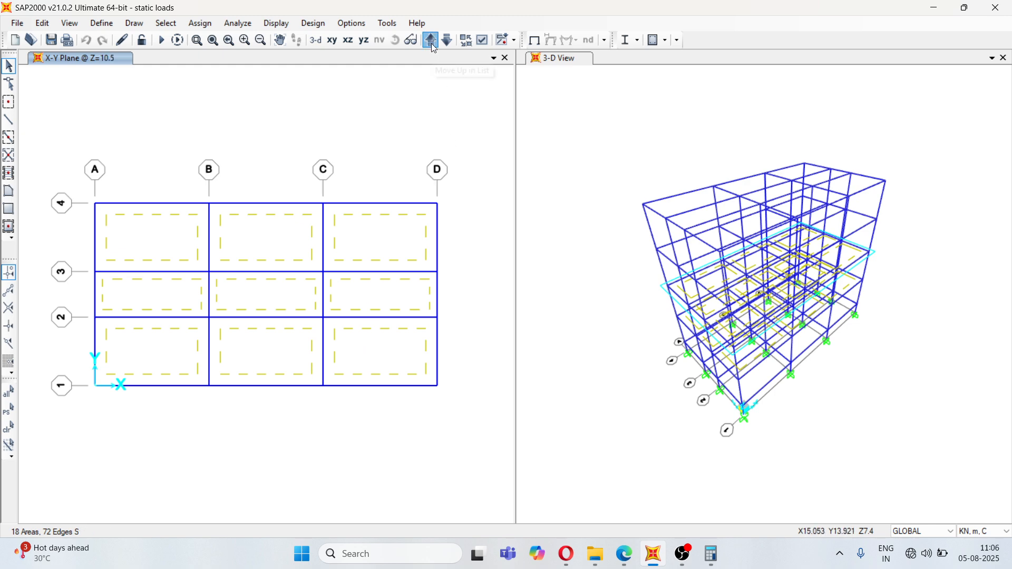
click(177, 238)
click(255, 239)
click(371, 240)
click(168, 301)
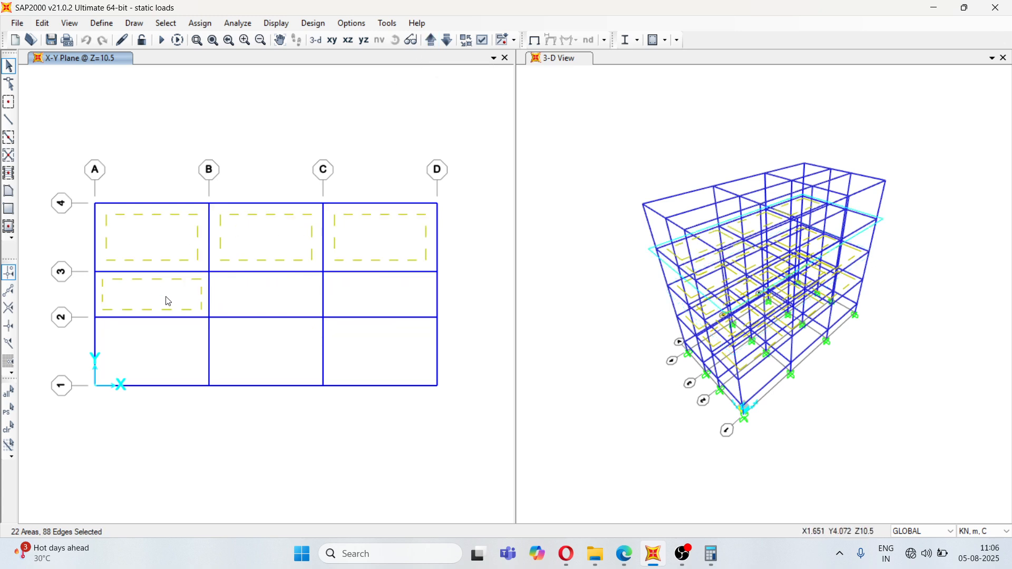
click(255, 303)
click(362, 300)
click(377, 357)
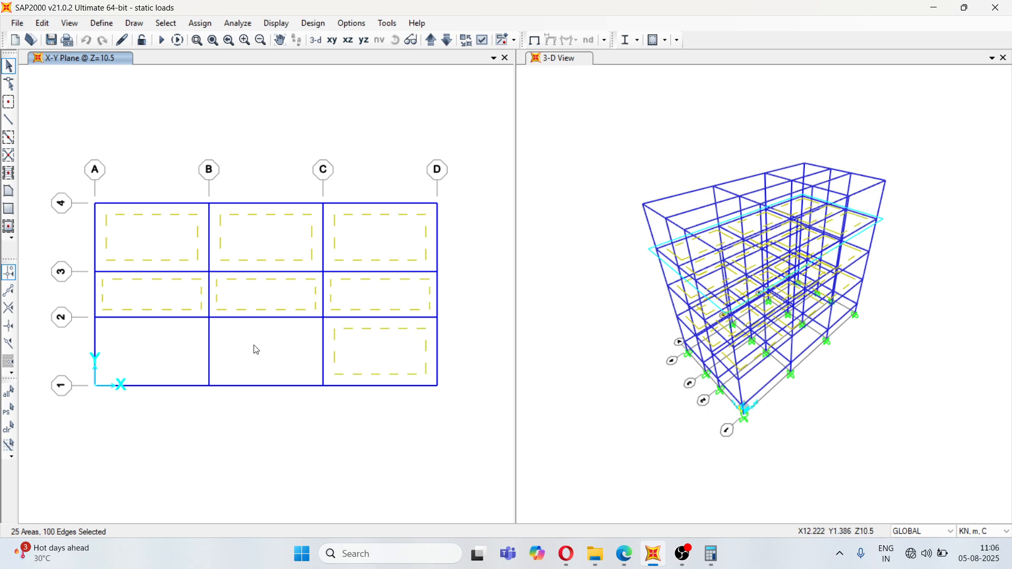
click(257, 350)
click(185, 352)
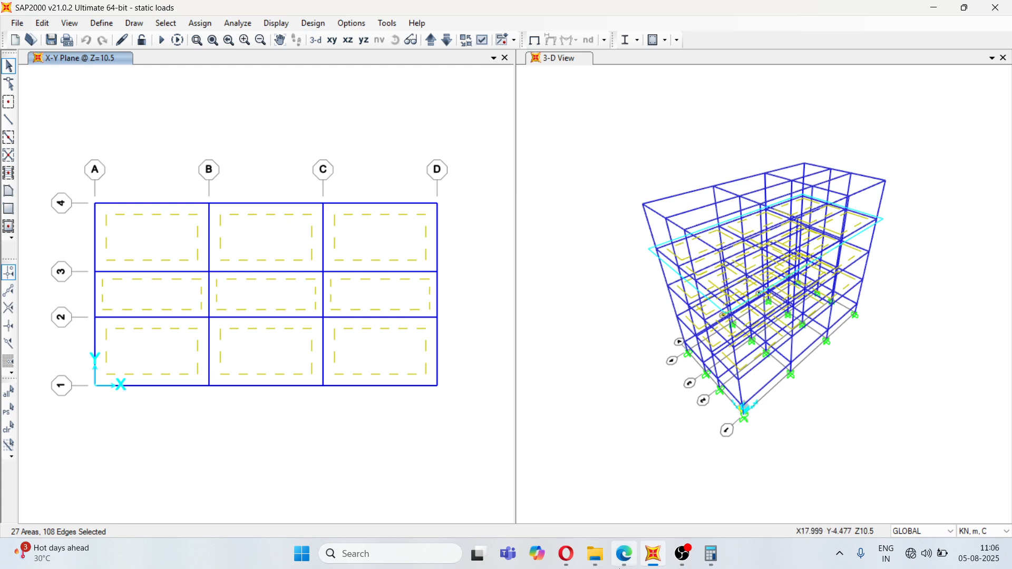
- Switch to the PDF in Edge, recheck the specified live load on floor, and return to SAP2000
click(622, 559)
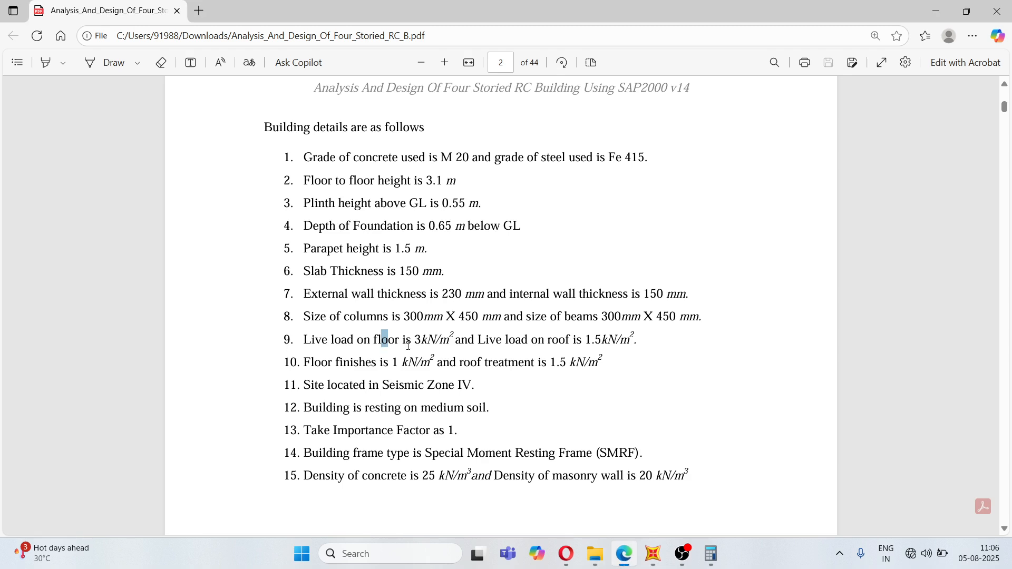
drag(412, 341, 459, 343)
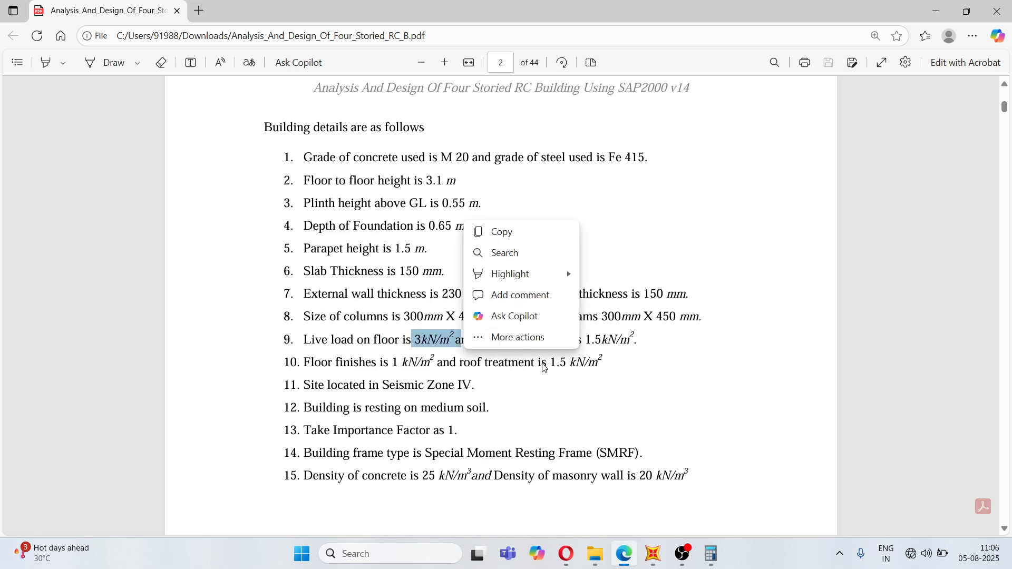
drag(542, 366, 546, 364)
click(498, 347)
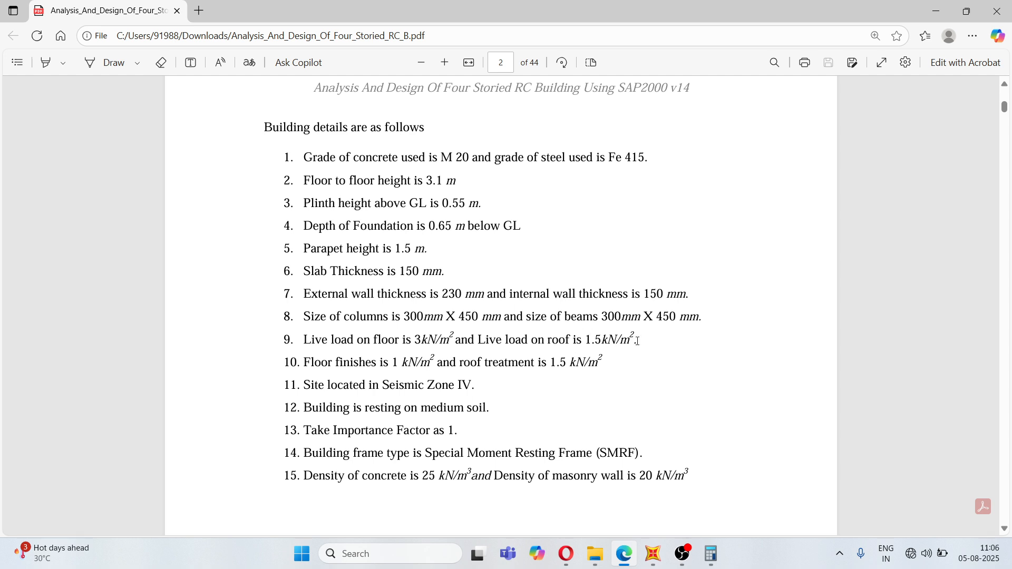
click(653, 567)
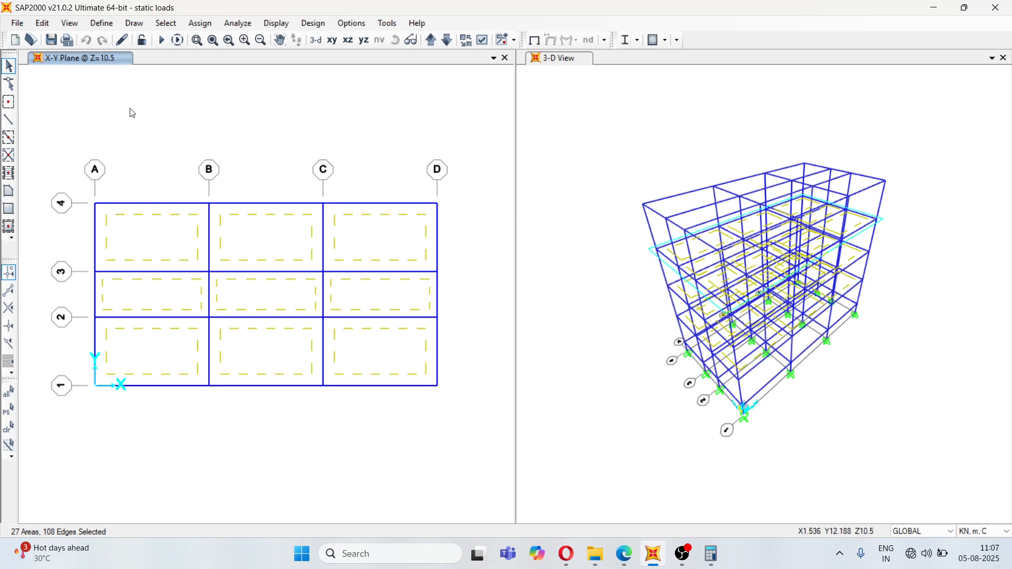
- Assign a uniform shell load of 3 kN/m² in the Gravity direction to the selected slabs under the LIVE FLOOR pattern
click(205, 25)
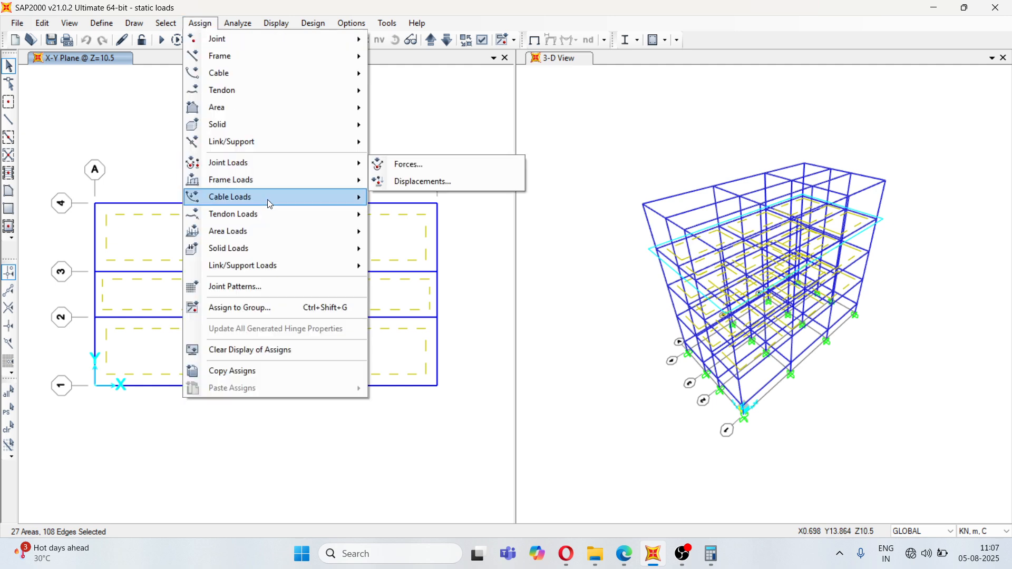
mouse_move(288, 240)
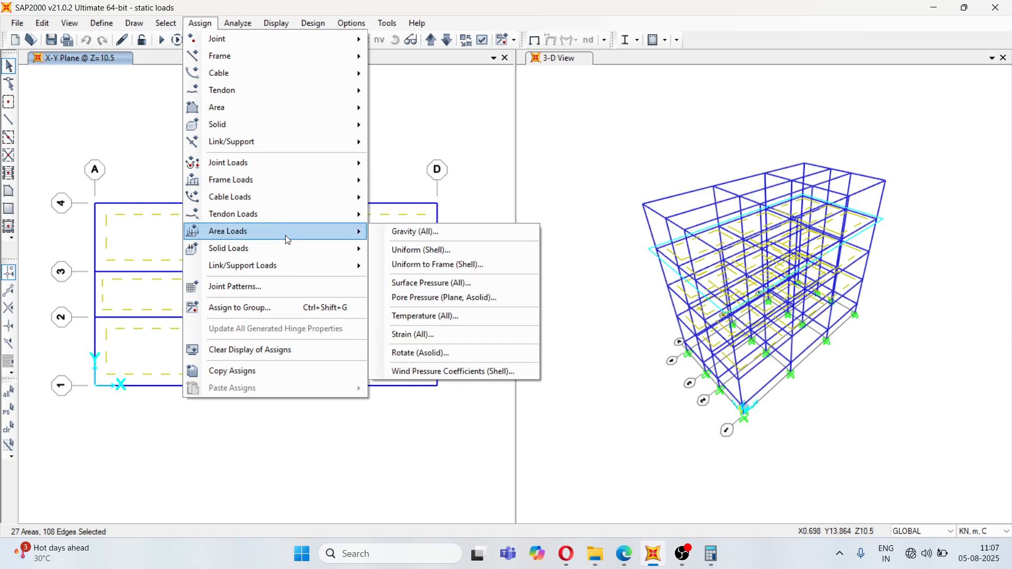
click(427, 257)
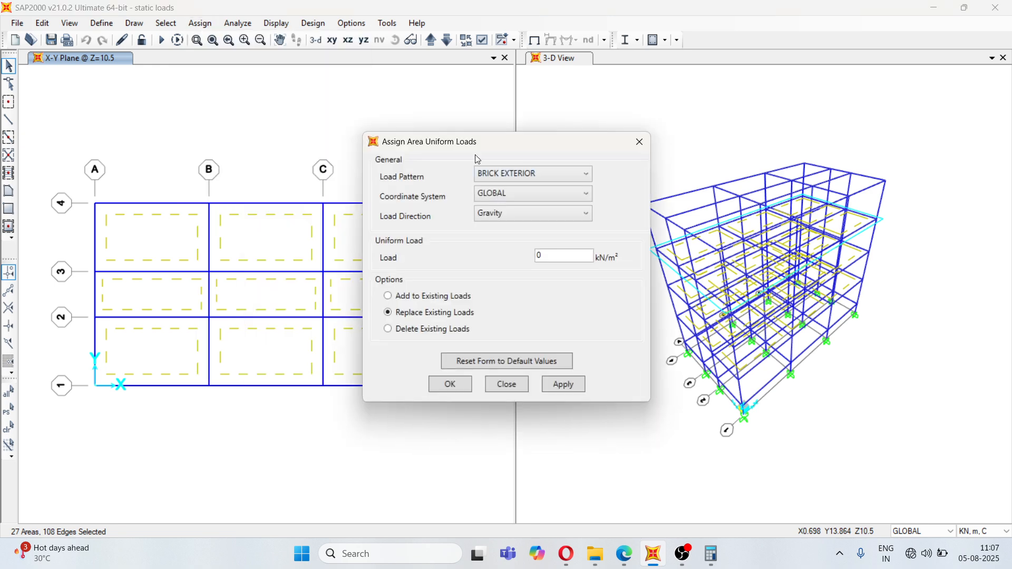
click(562, 174)
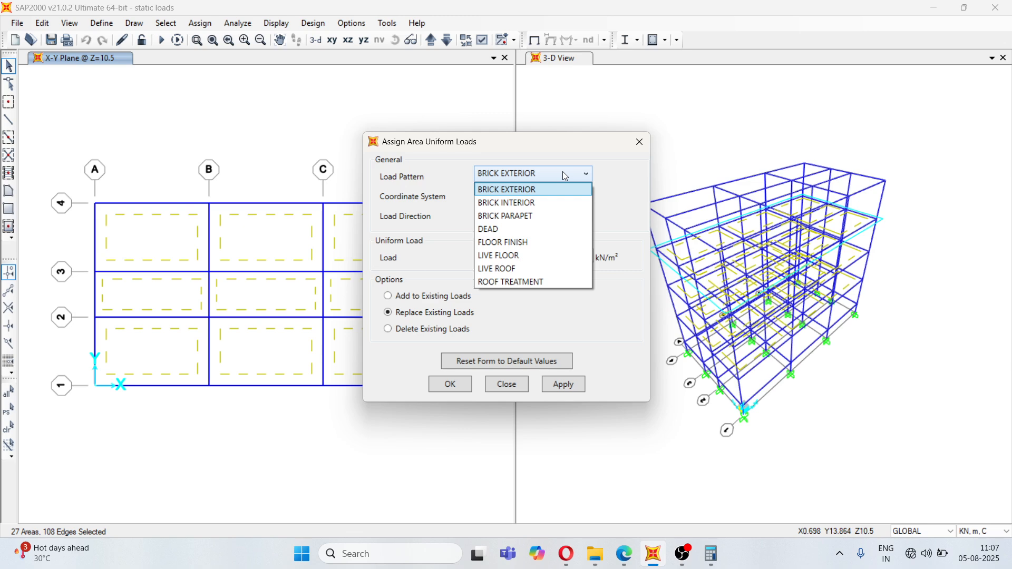
click(547, 255)
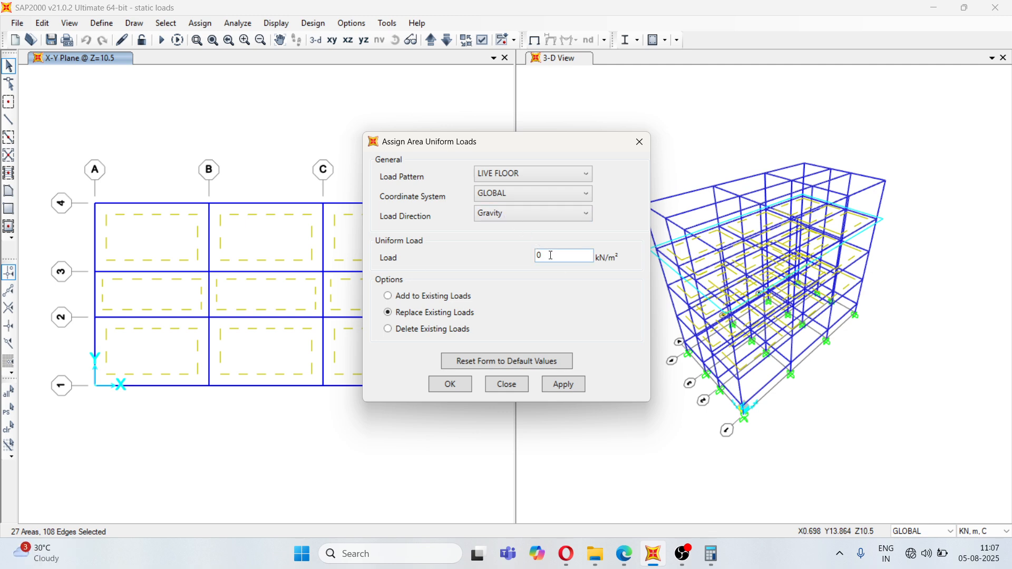
drag(548, 255, 526, 257)
click(565, 384)
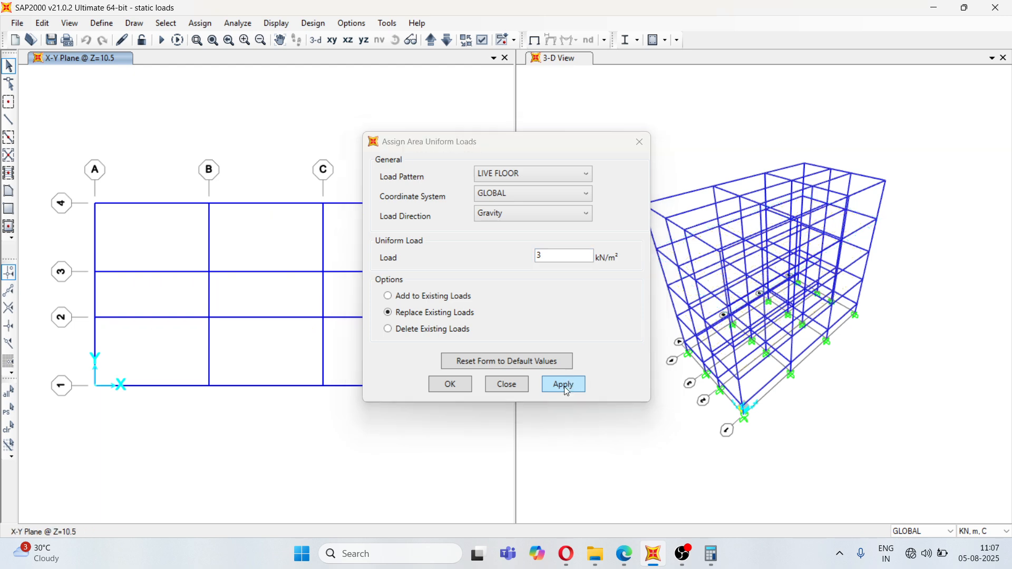
click(453, 386)
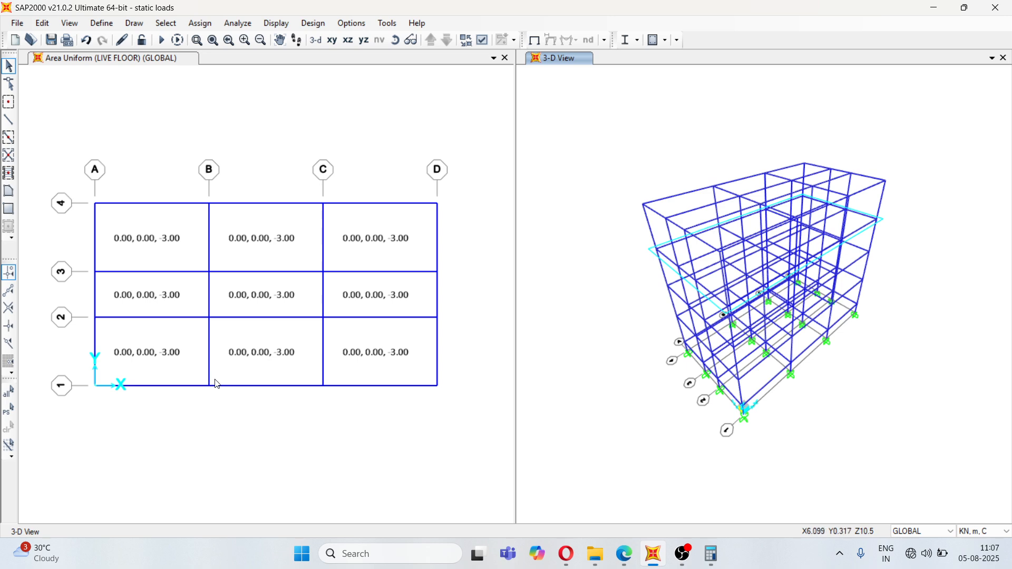
- Restore the previous slab selection, then look up the floor finishes load in the PDF in Edge and return to SAP2000
click(7, 416)
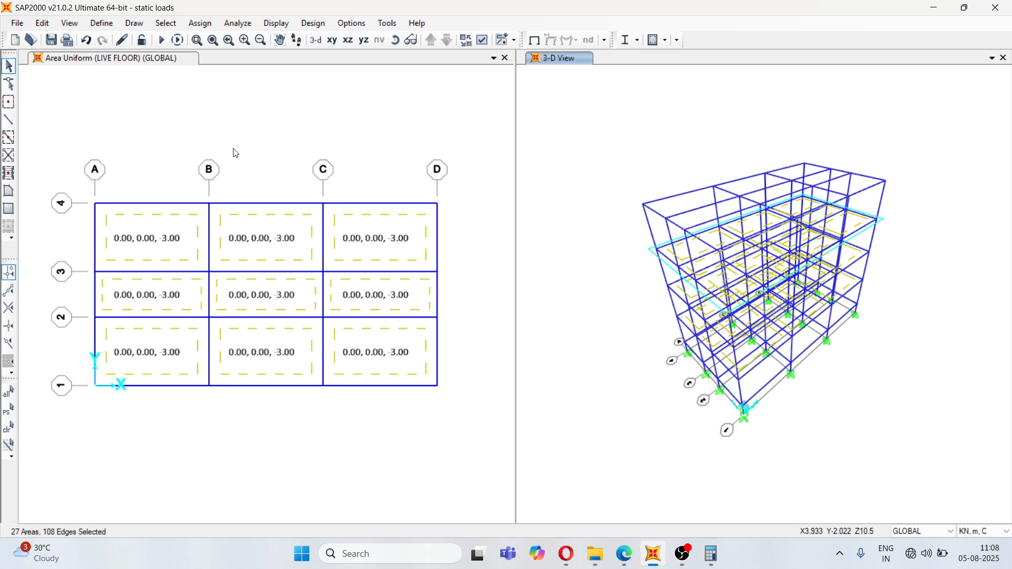
click(625, 555)
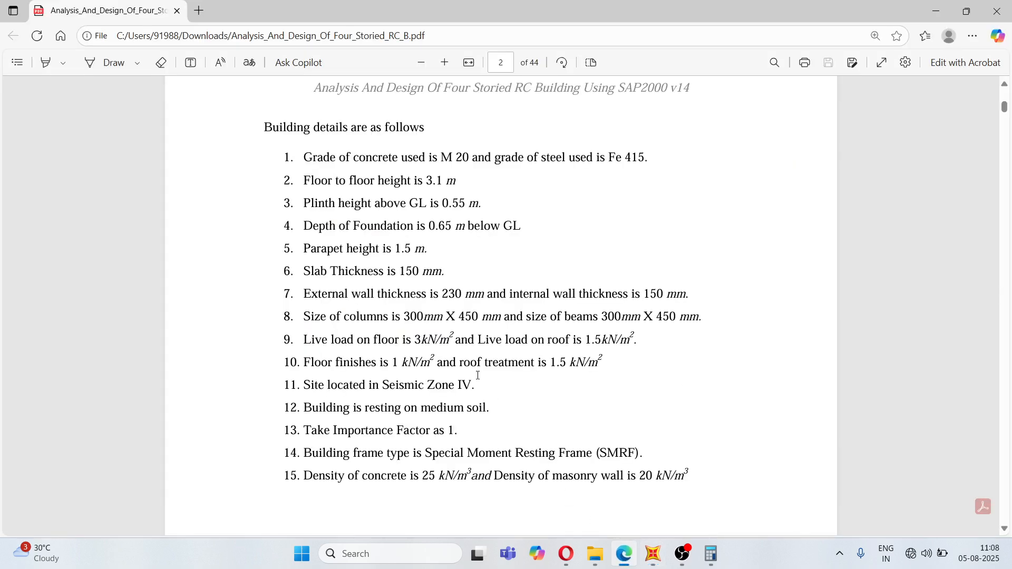
drag(389, 367, 436, 365)
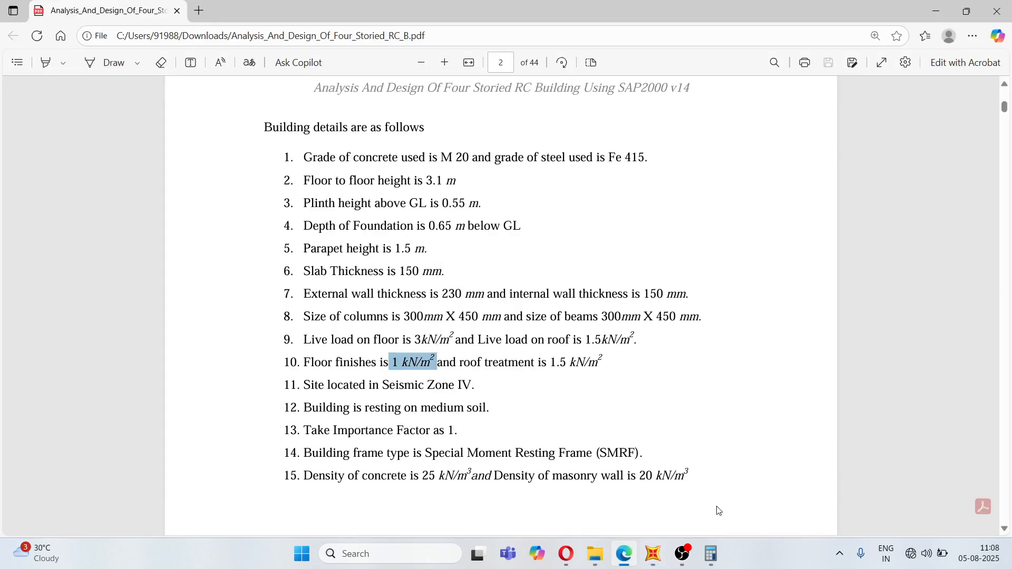
click(651, 563)
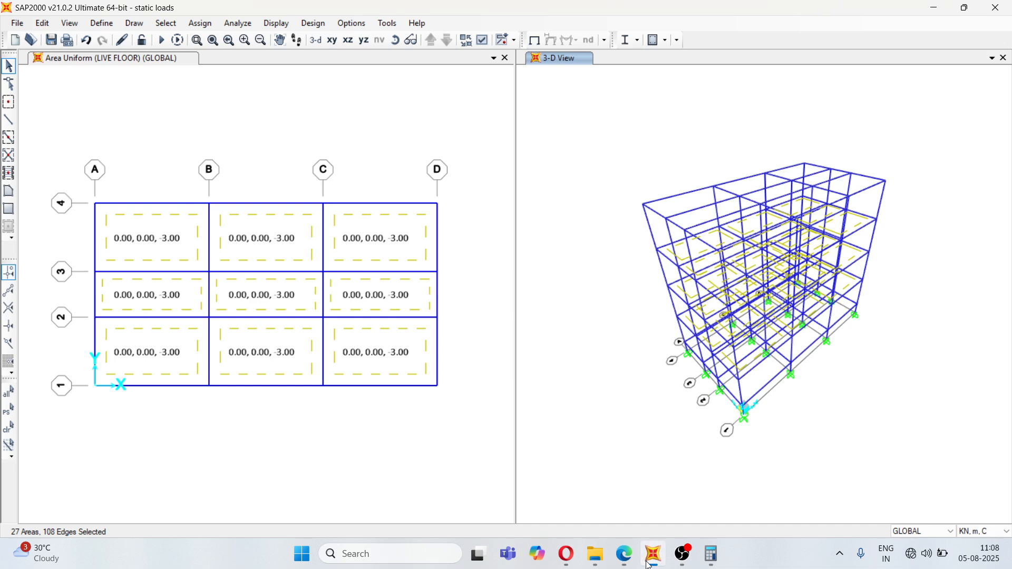
- Assign a uniform shell load of 1 kN/m² in the Gravity direction to the selected floor slabs under the FLOOR FINISH pattern
click(200, 23)
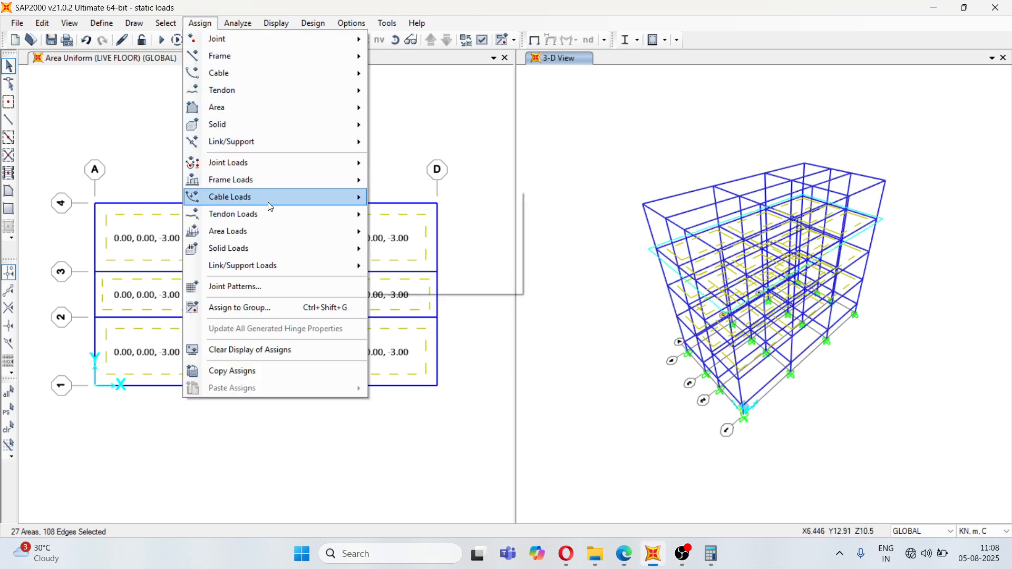
mouse_move(280, 230)
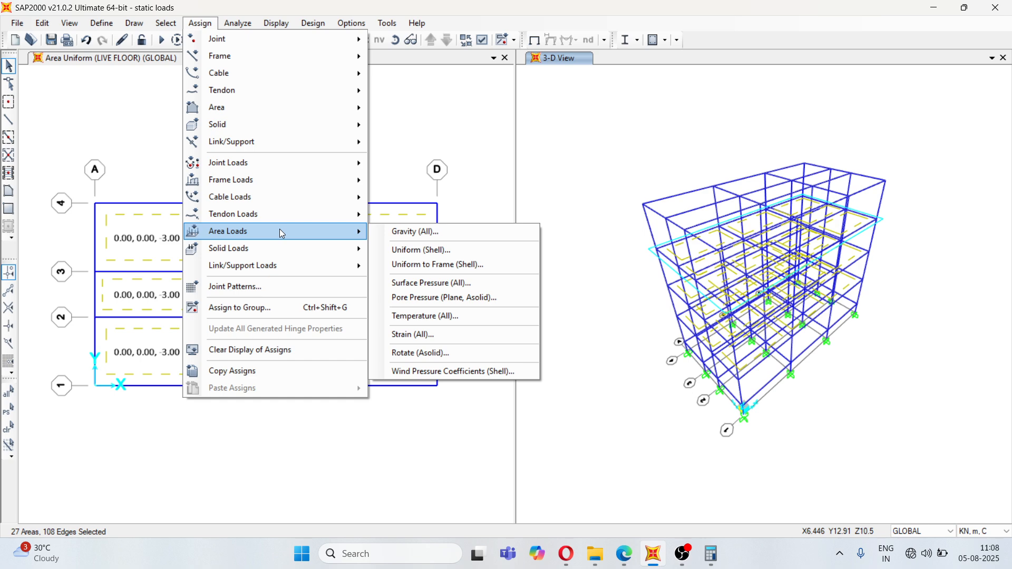
click(438, 256)
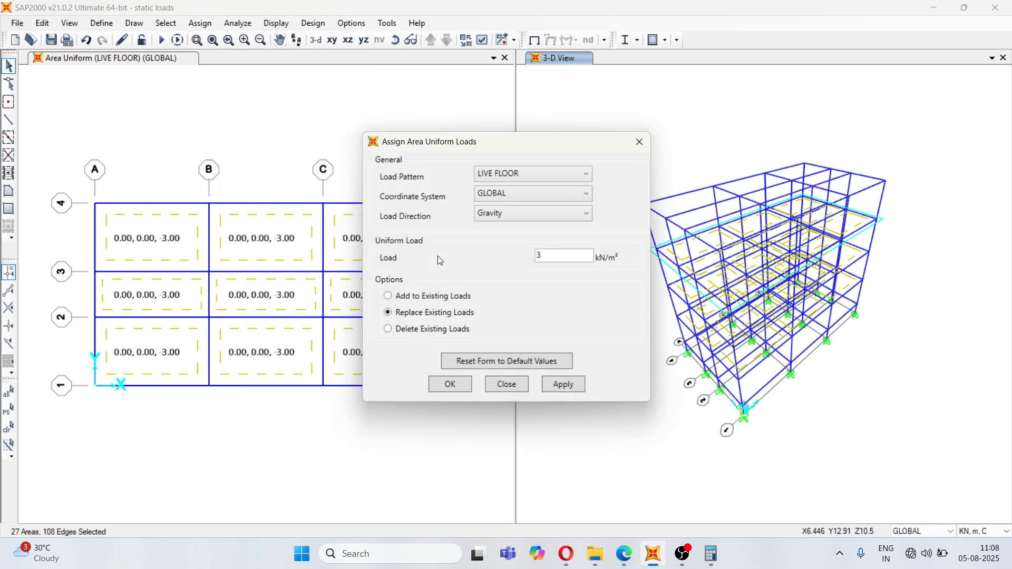
click(511, 176)
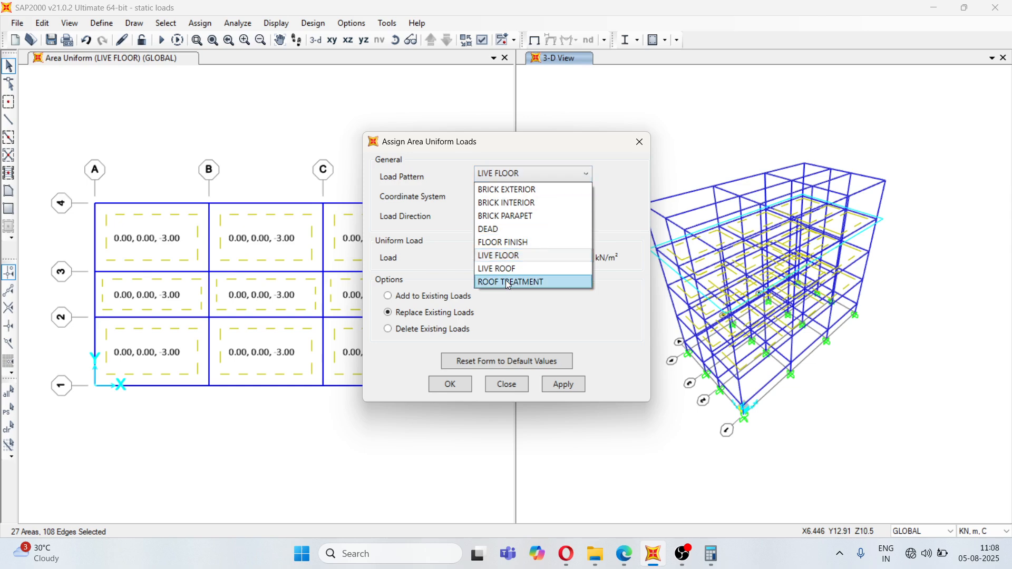
click(512, 245)
drag(547, 255, 530, 256)
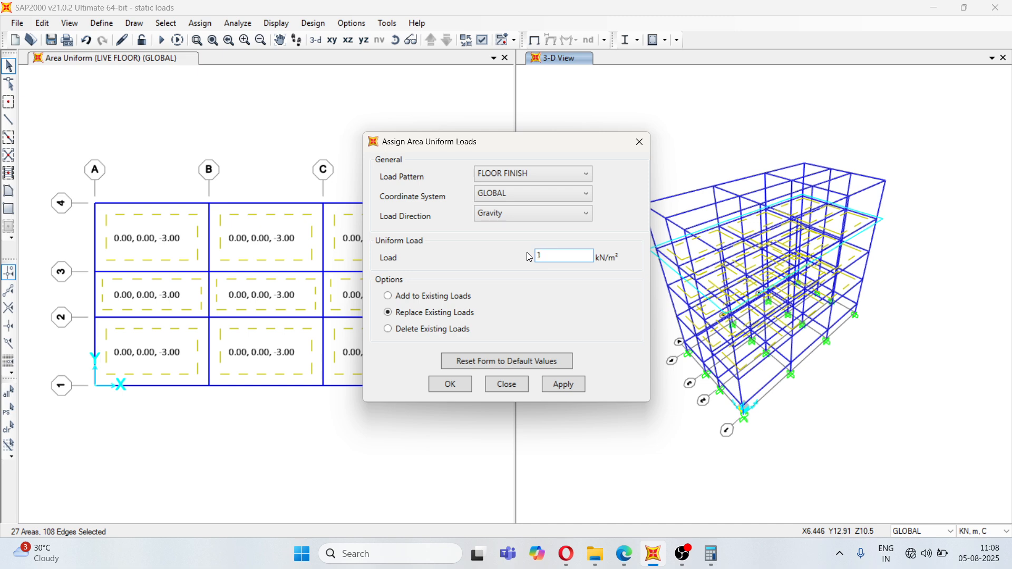
click(564, 385)
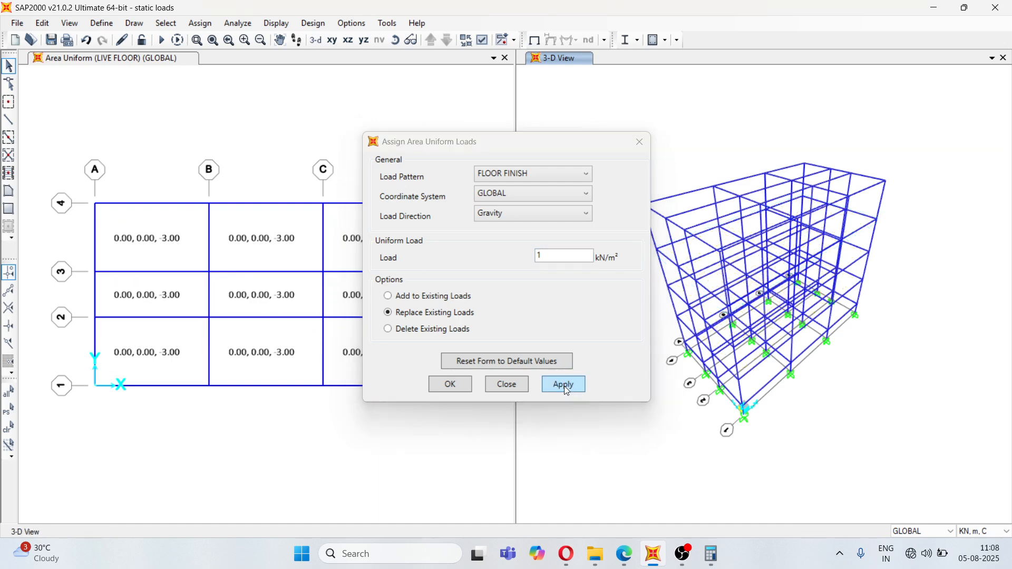
click(447, 385)
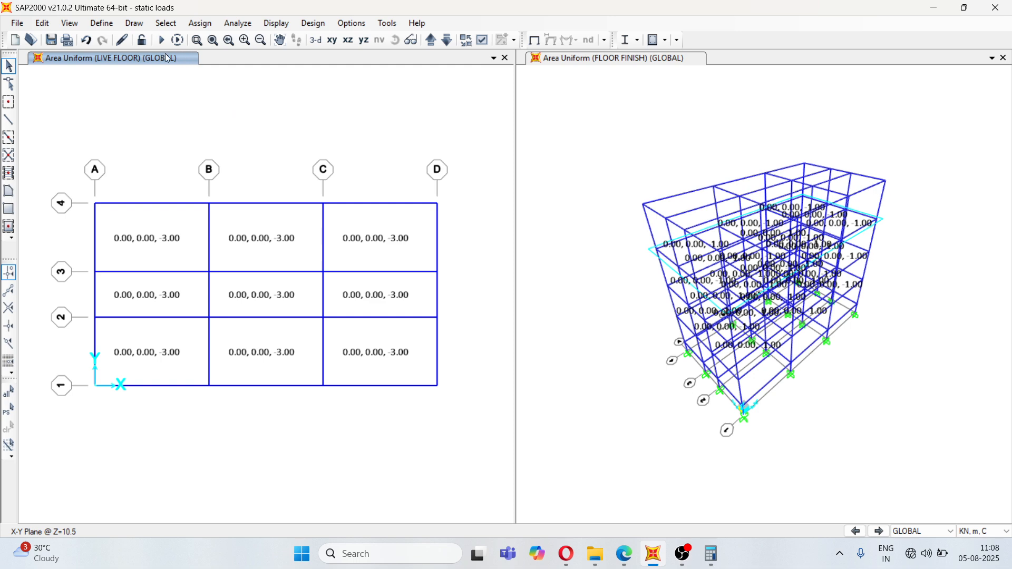
click(287, 25)
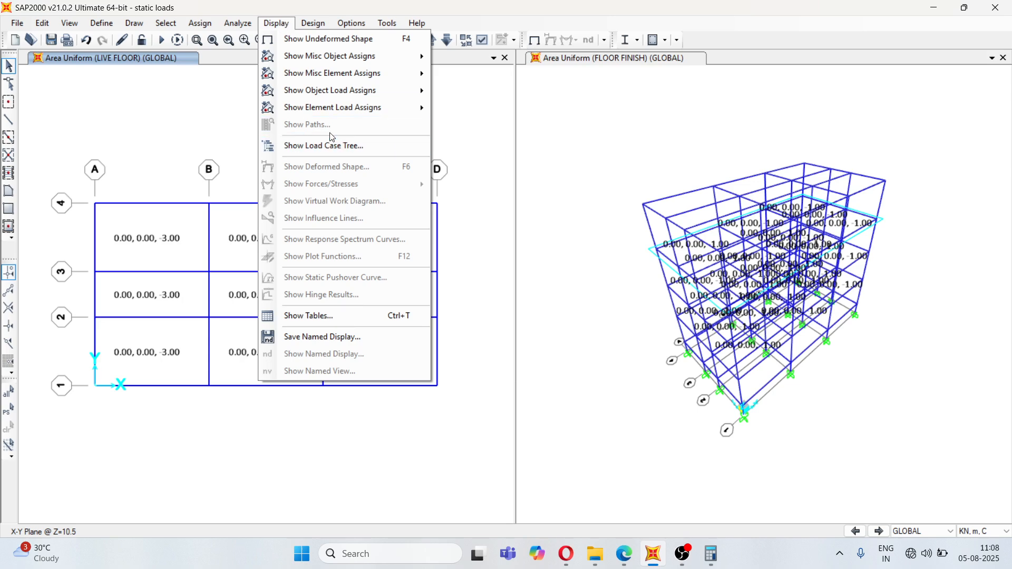
mouse_move(331, 112)
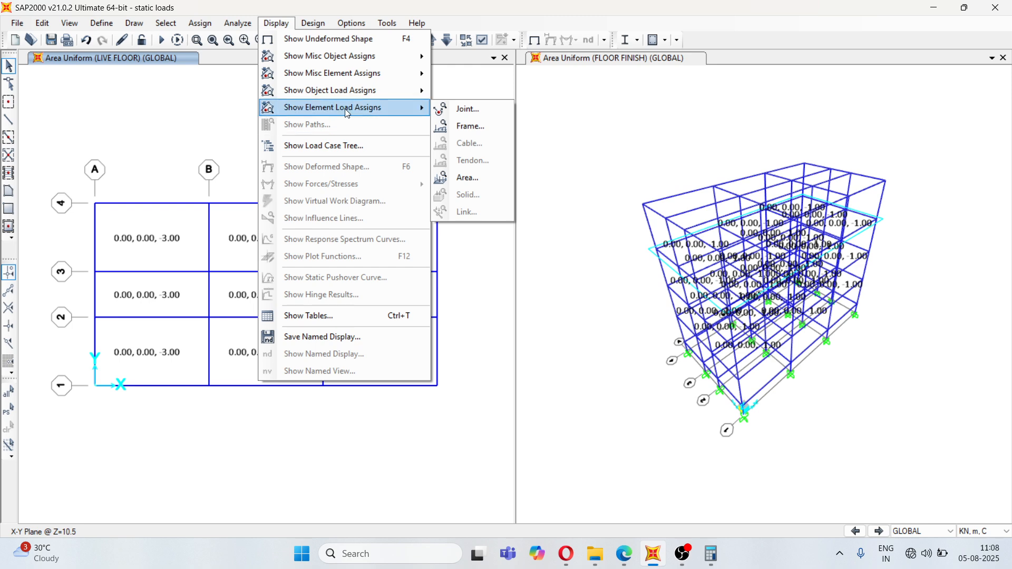
click(486, 178)
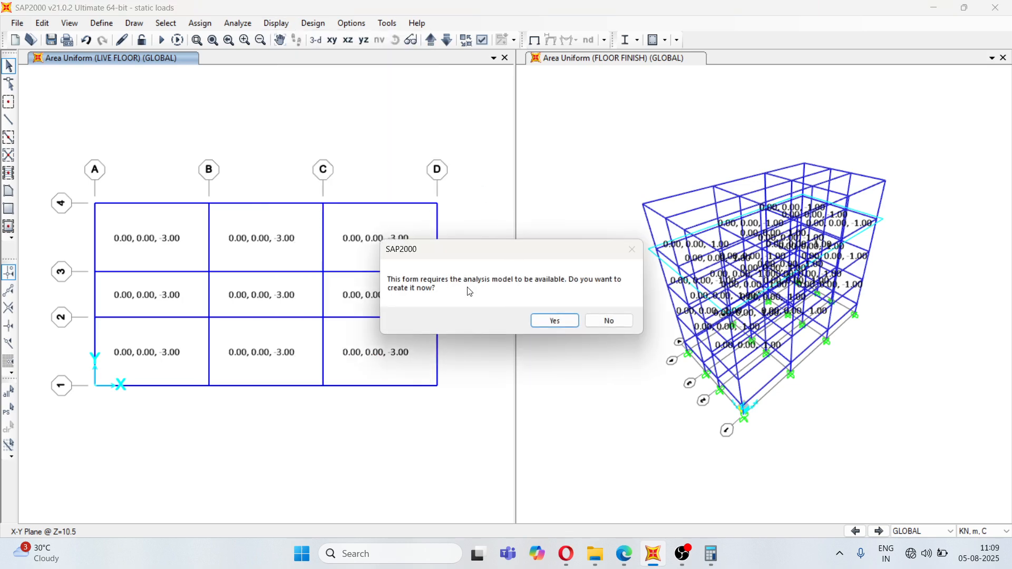
click(612, 324)
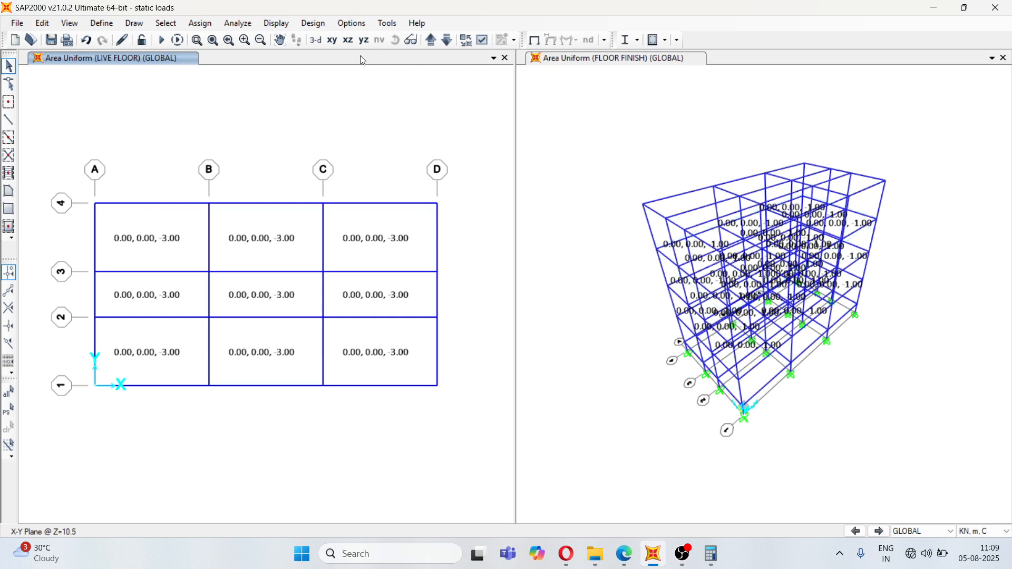
- Clear the area load display from the plan and 3-D views and move the plan up to Z=13.6
click(535, 41)
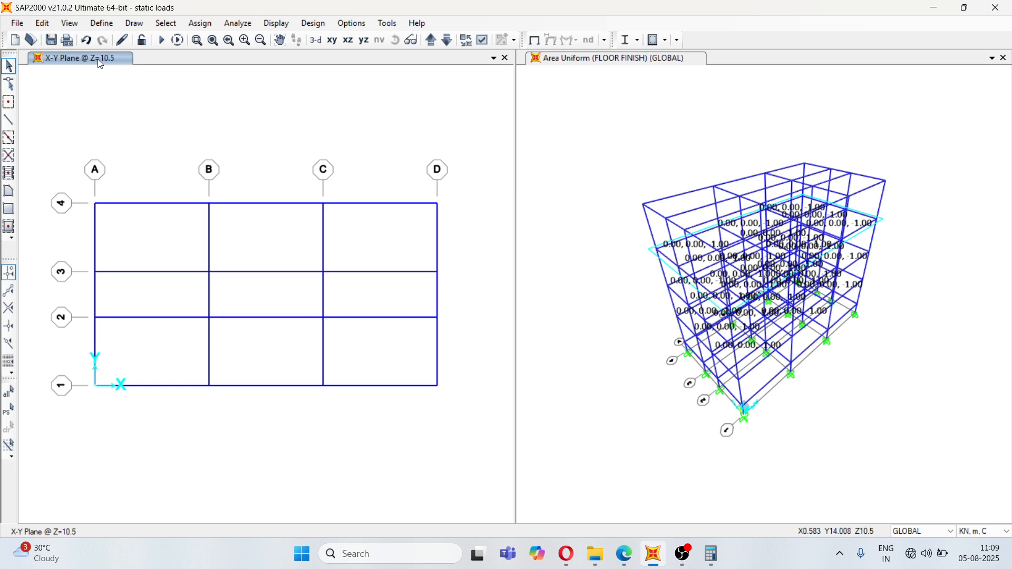
click(431, 40)
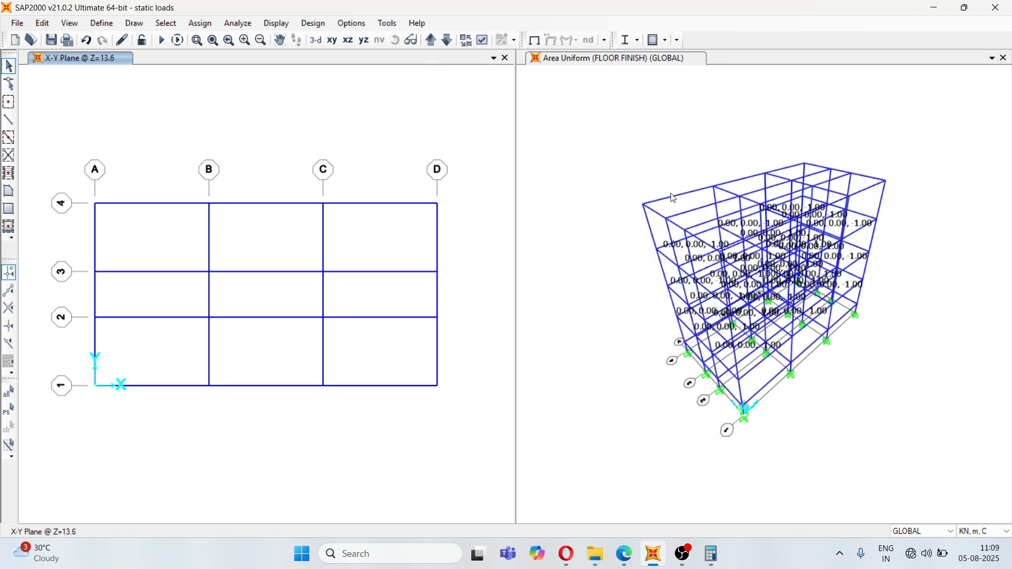
click(624, 59)
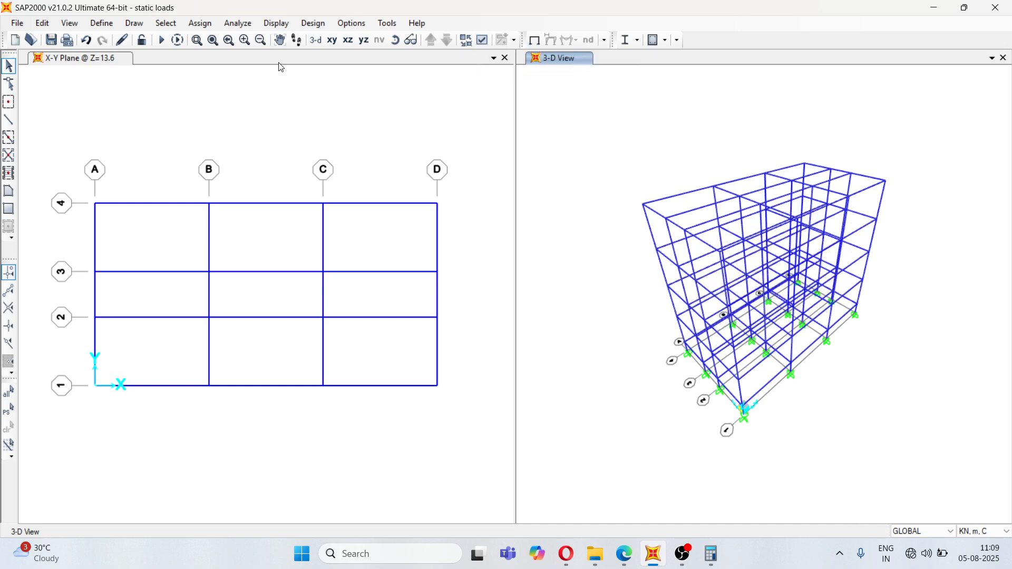
click(86, 59)
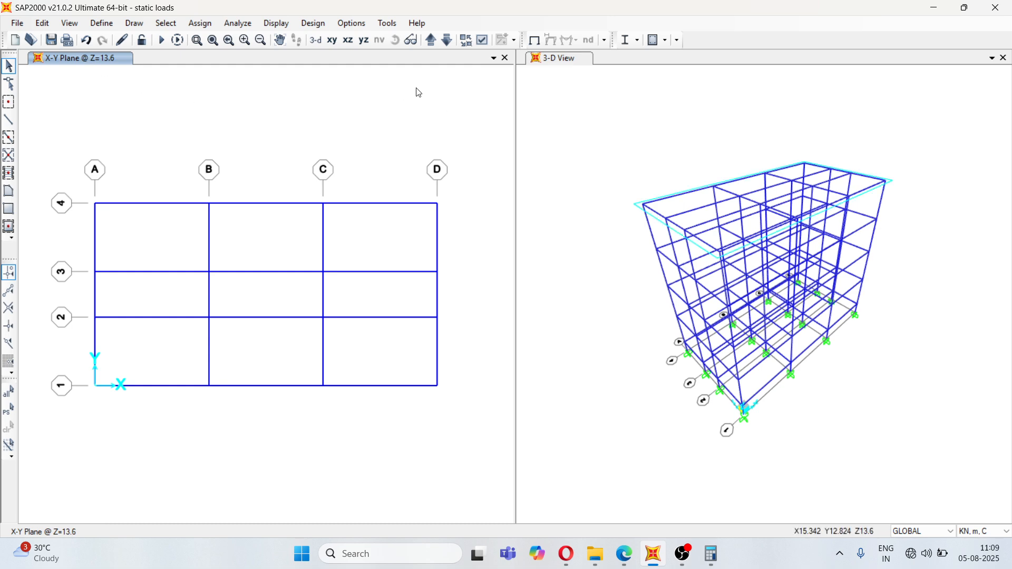
- Select all nine roof slab panels in the plan at Z=13.6
click(169, 242)
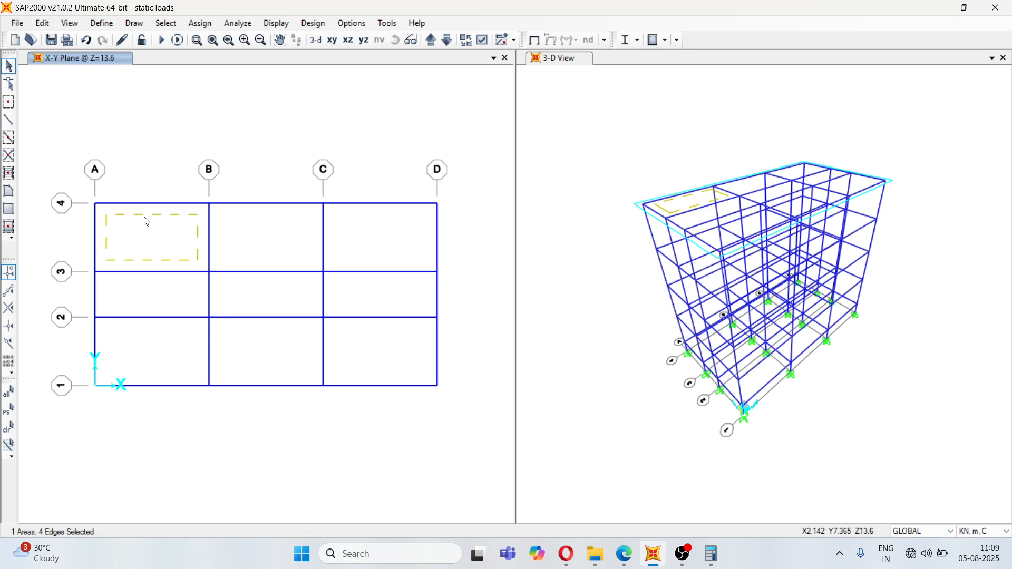
click(253, 244)
click(388, 244)
click(389, 310)
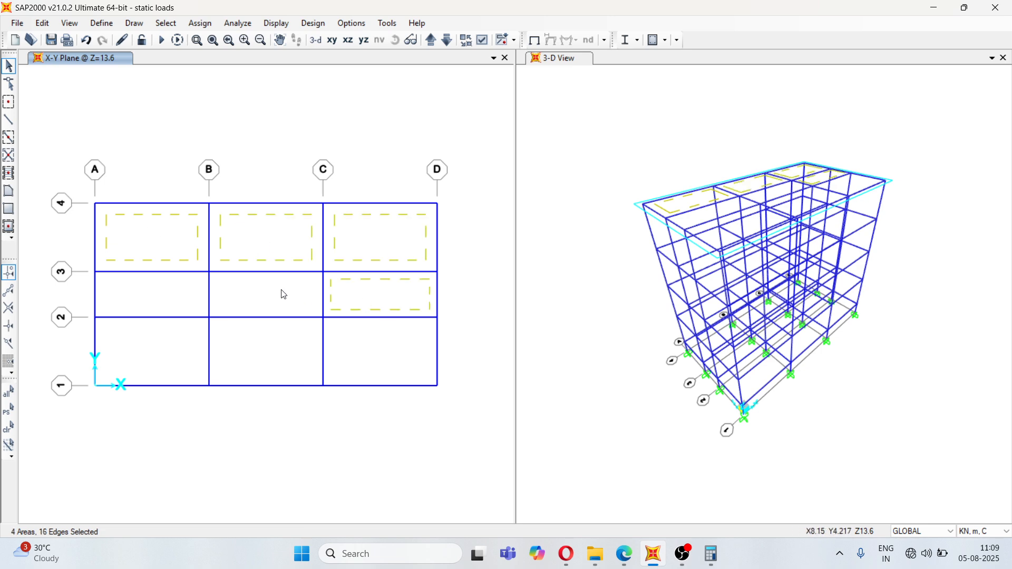
click(282, 291)
click(160, 291)
click(150, 356)
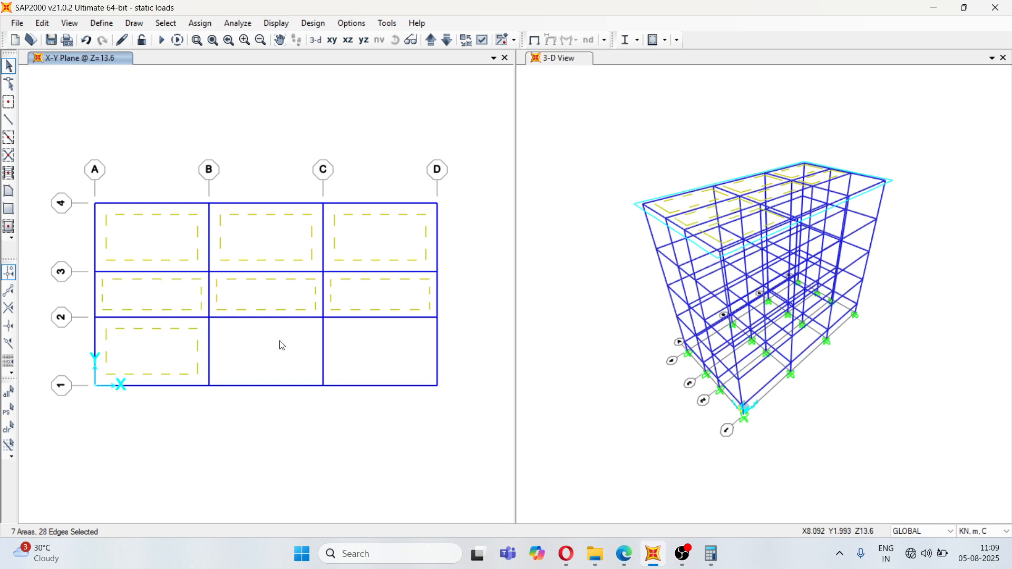
click(280, 345)
click(353, 350)
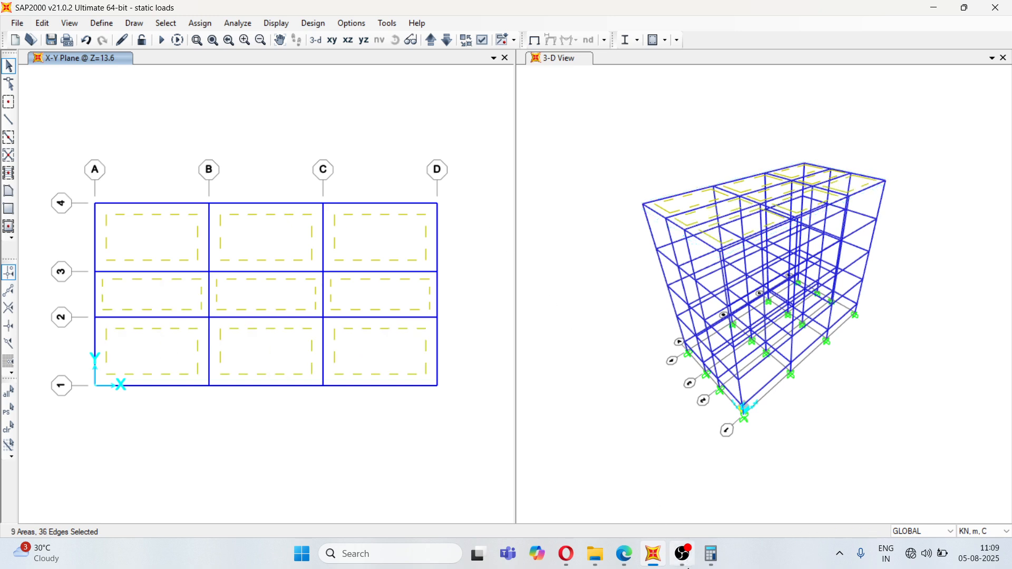
- Switch to the PDF in Edge, look up the specified live load on roof, and return to SAP2000
click(624, 554)
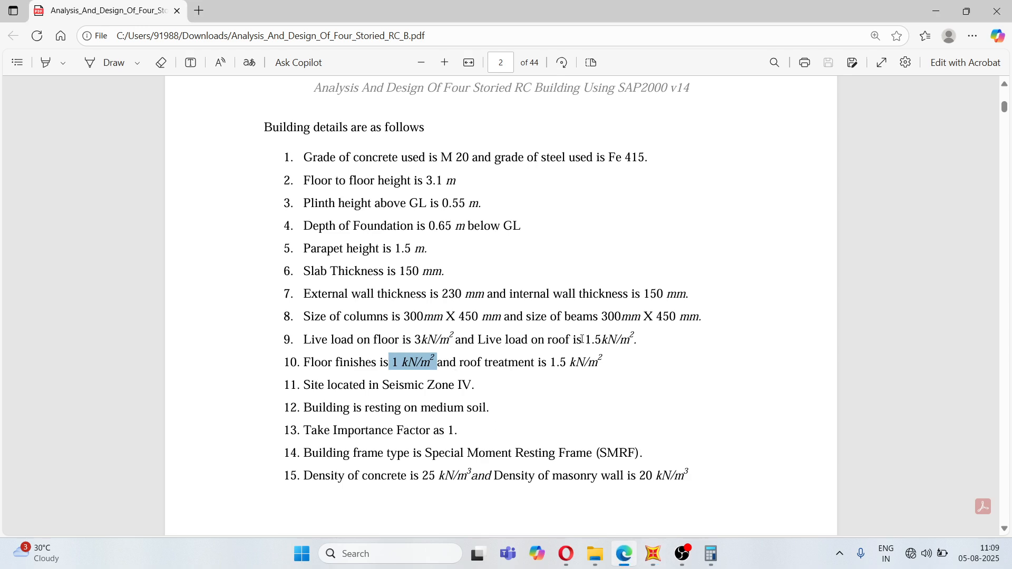
drag(584, 340, 640, 341)
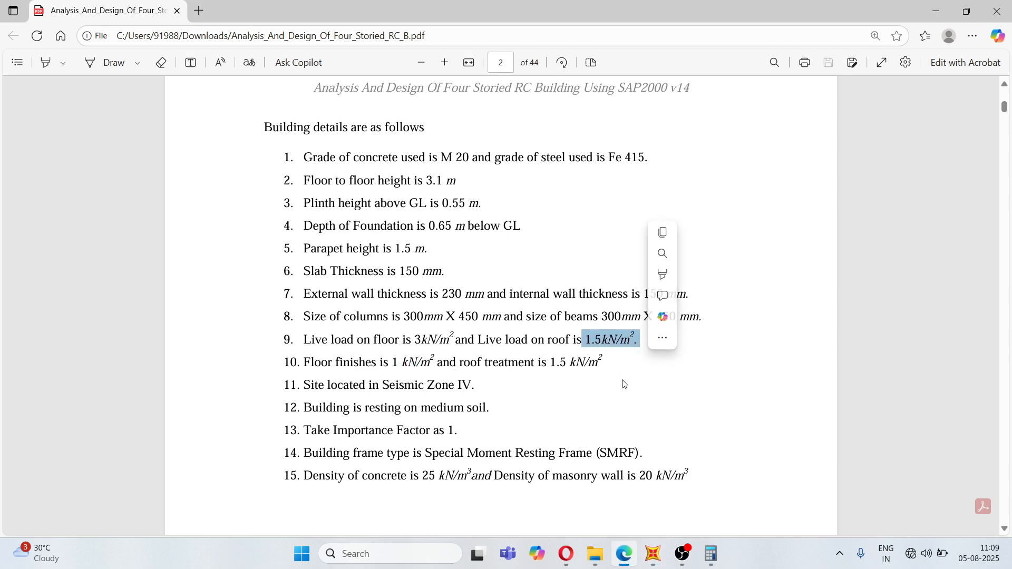
click(653, 554)
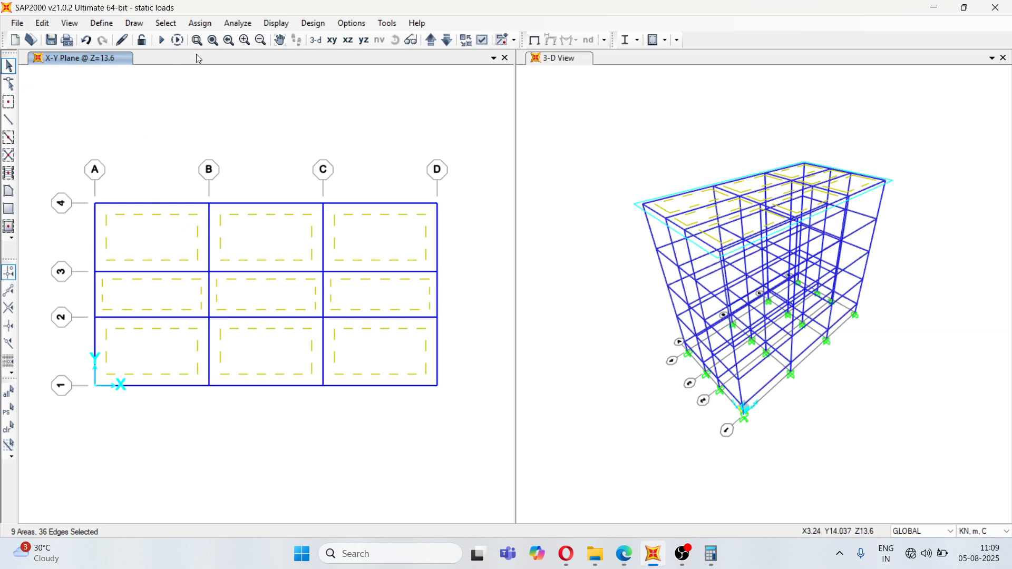
- Assign a 1.5 kN/m² uniform shell load in the Gravity direction to the selected roof slabs under LIVE ROOF, rechecking the value in the Edge PDF
click(201, 24)
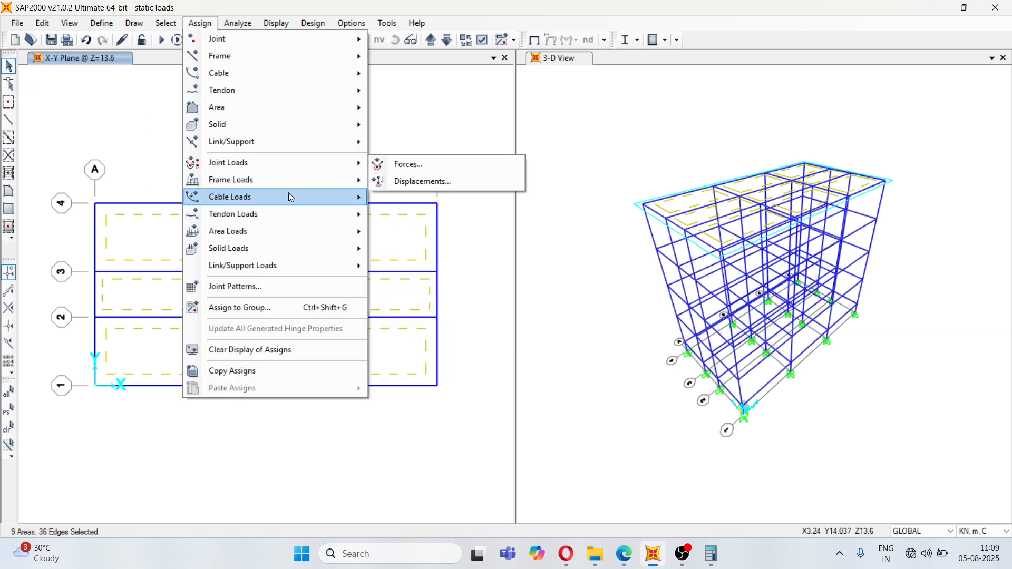
mouse_move(304, 238)
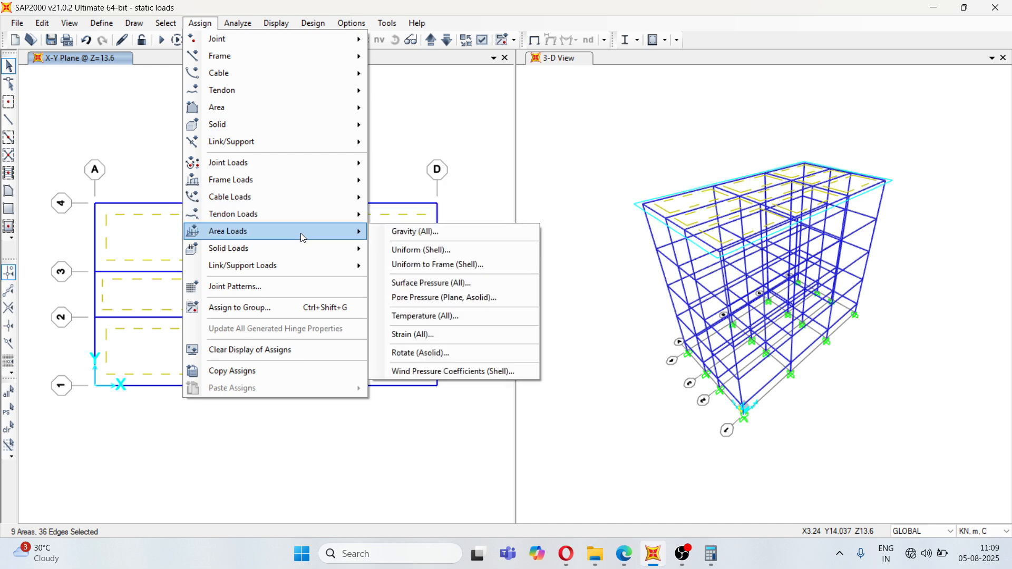
click(420, 250)
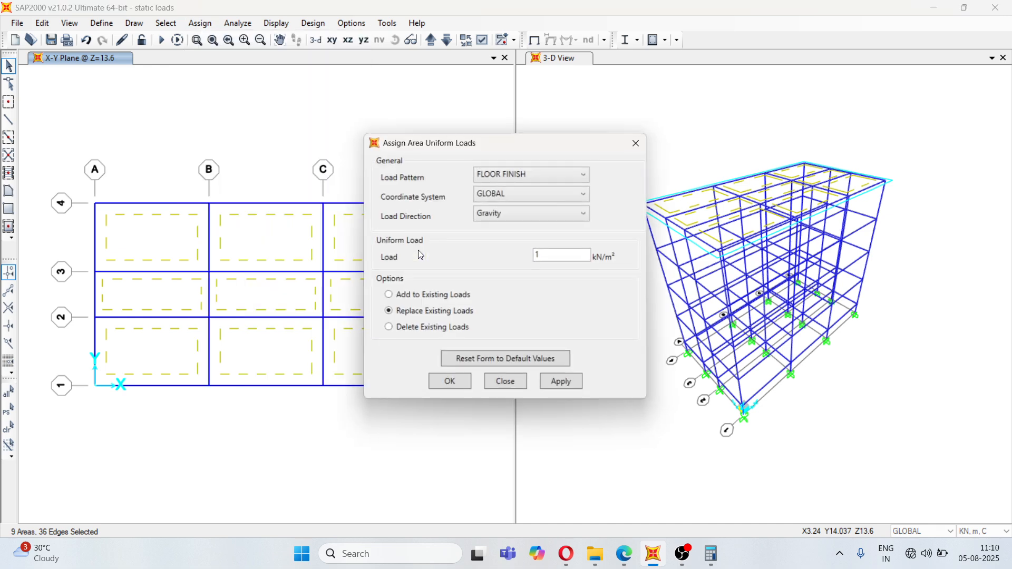
click(525, 169)
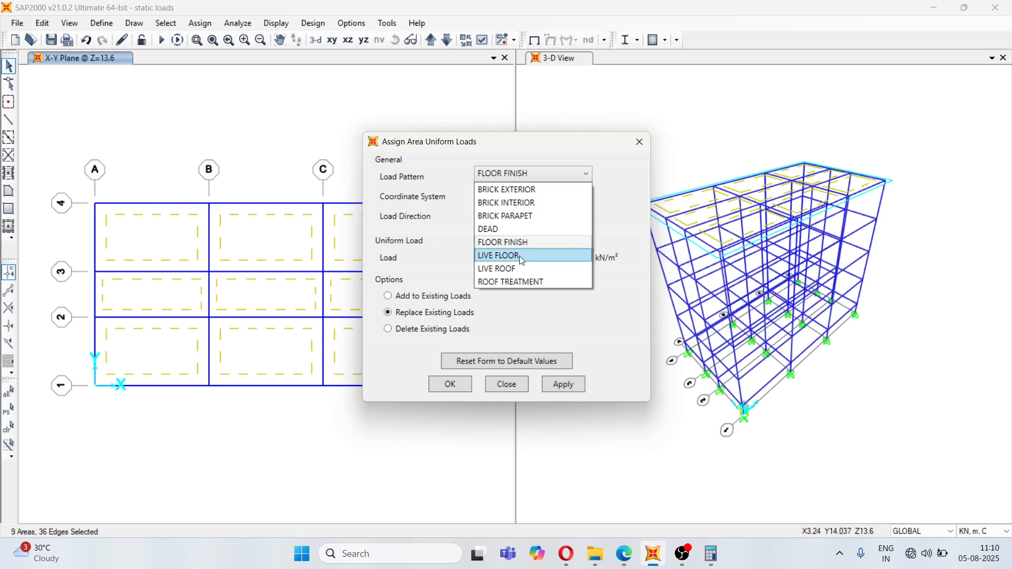
click(511, 269)
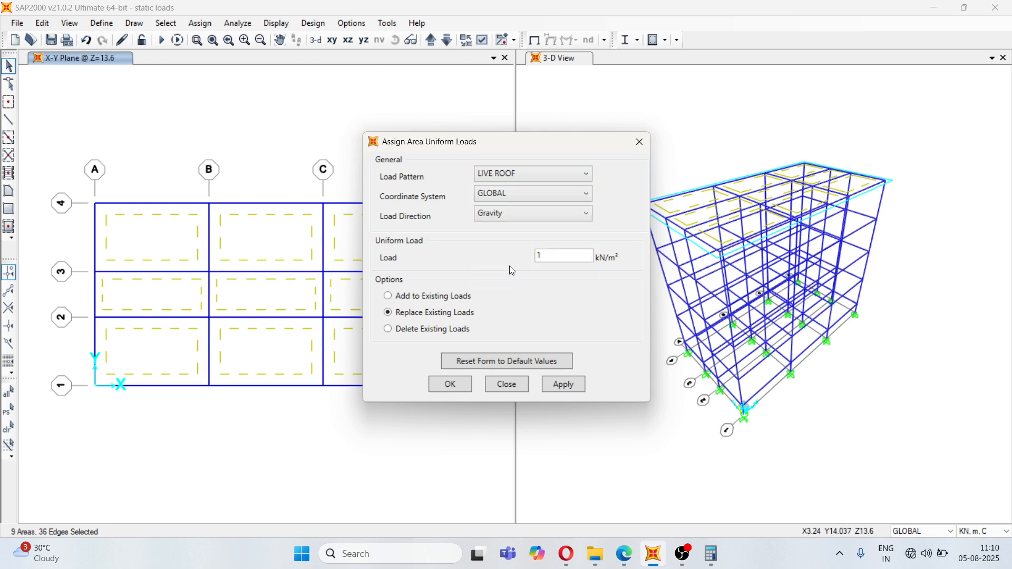
click(538, 255)
text(1)
click(624, 554)
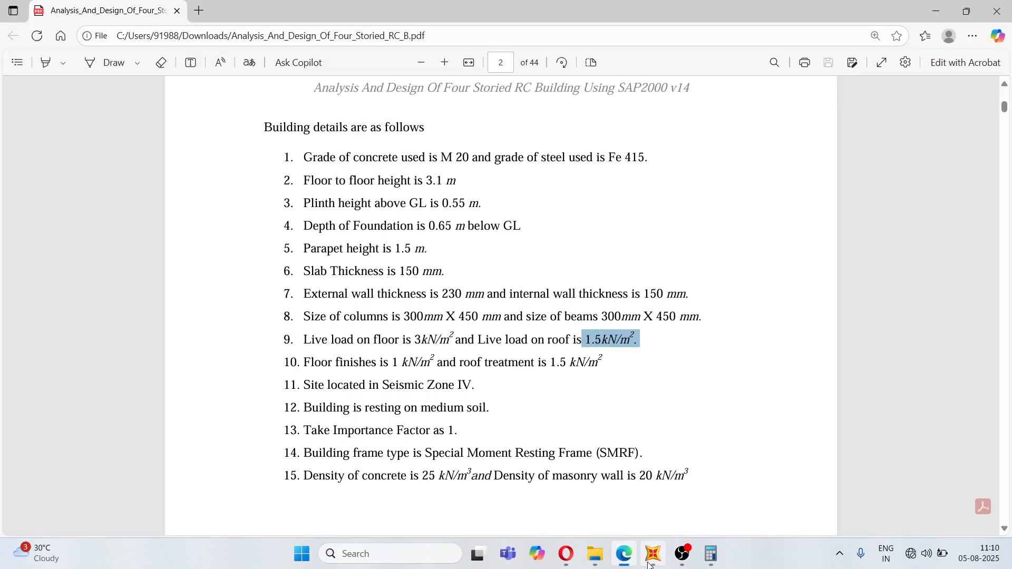
click(635, 520)
click(558, 256)
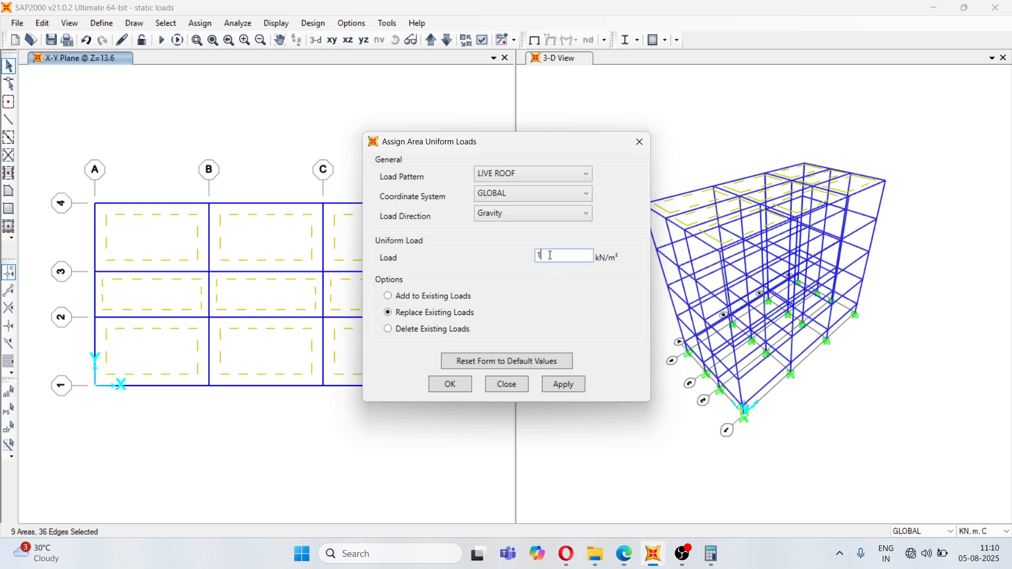
text(.5)
click(564, 389)
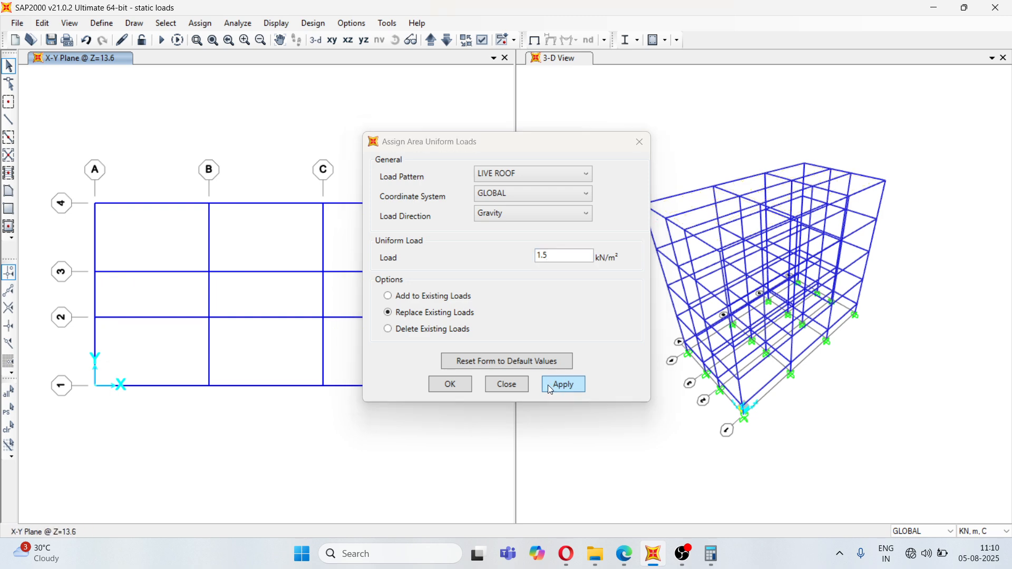
click(440, 390)
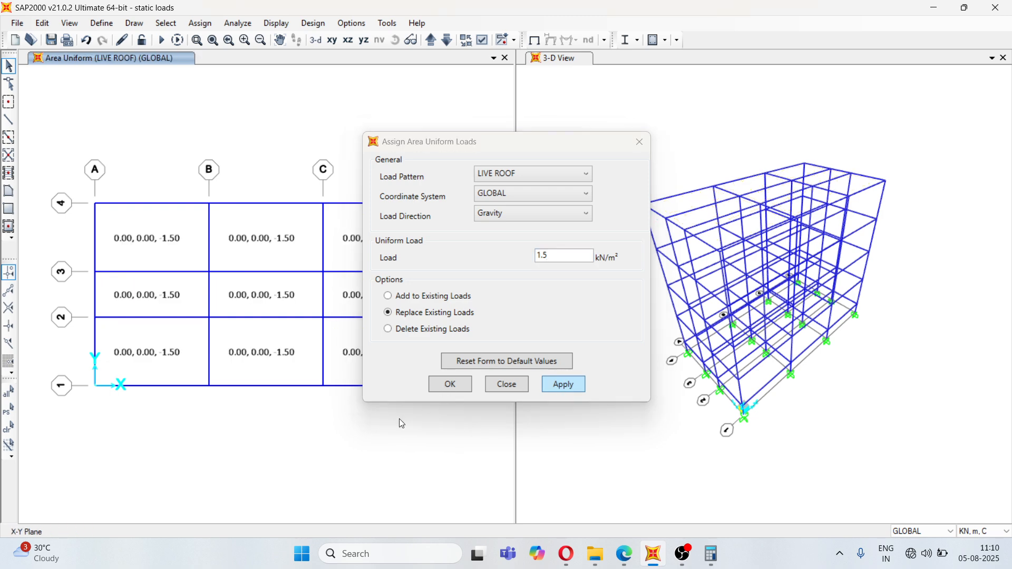
- Clear the load display from the roof plan, then switch to Edge and look up the roof treatment load in the PDF
click(138, 65)
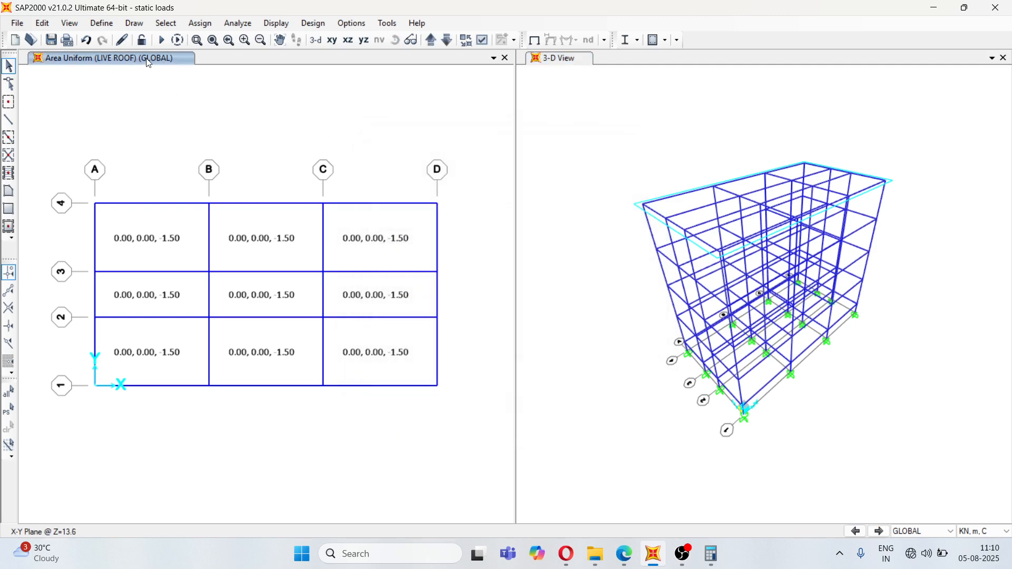
click(534, 41)
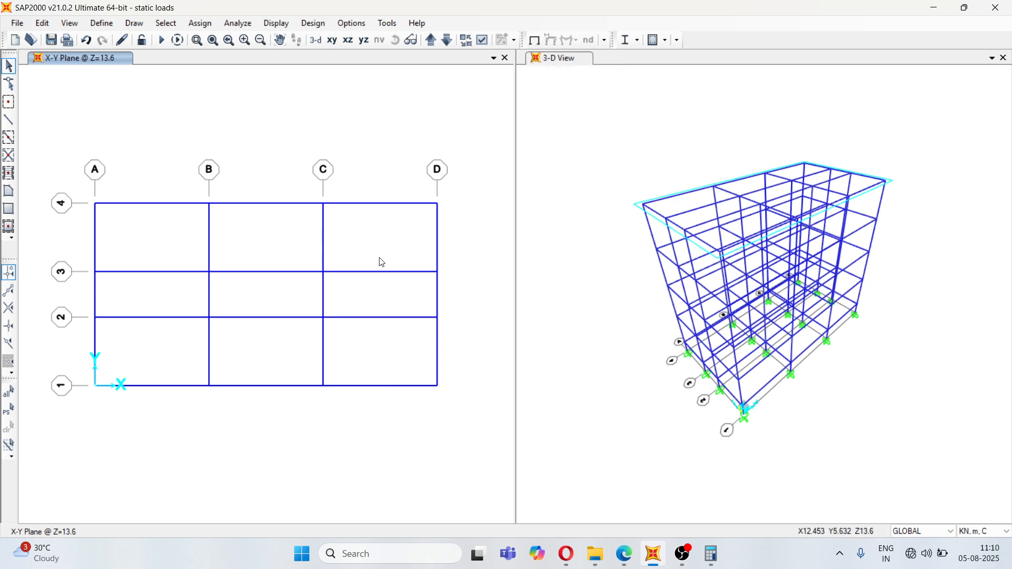
click(630, 561)
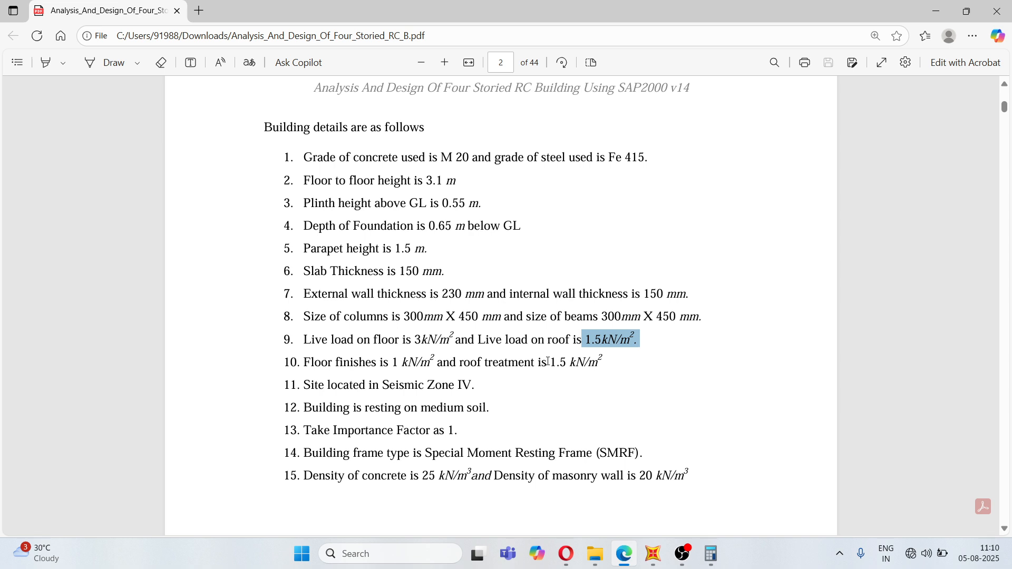
drag(547, 362, 602, 364)
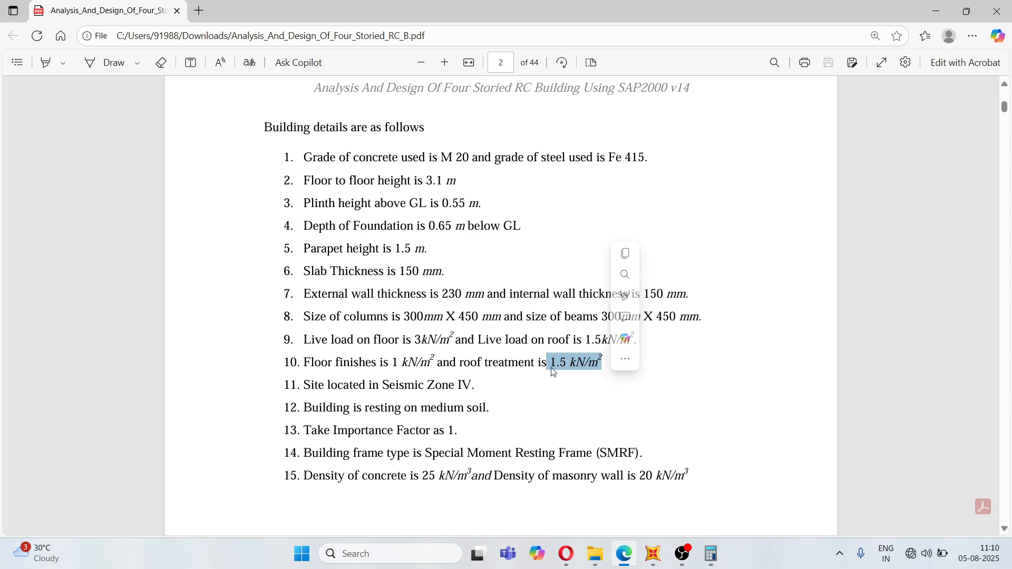
- Return to SAP2000 and restore the previous selection of the nine roof slab panels at Z=13.6
click(509, 364)
click(654, 561)
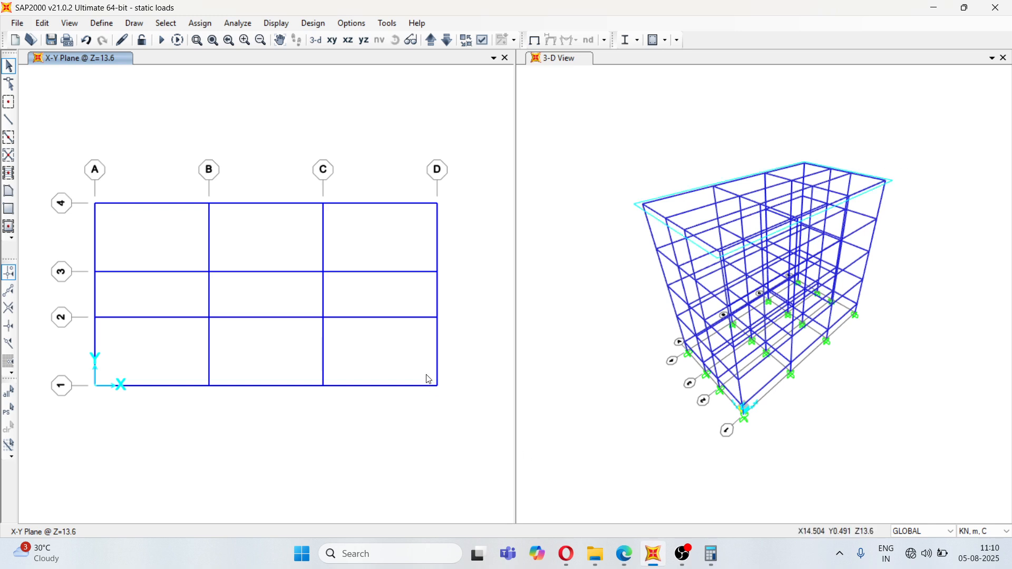
click(8, 408)
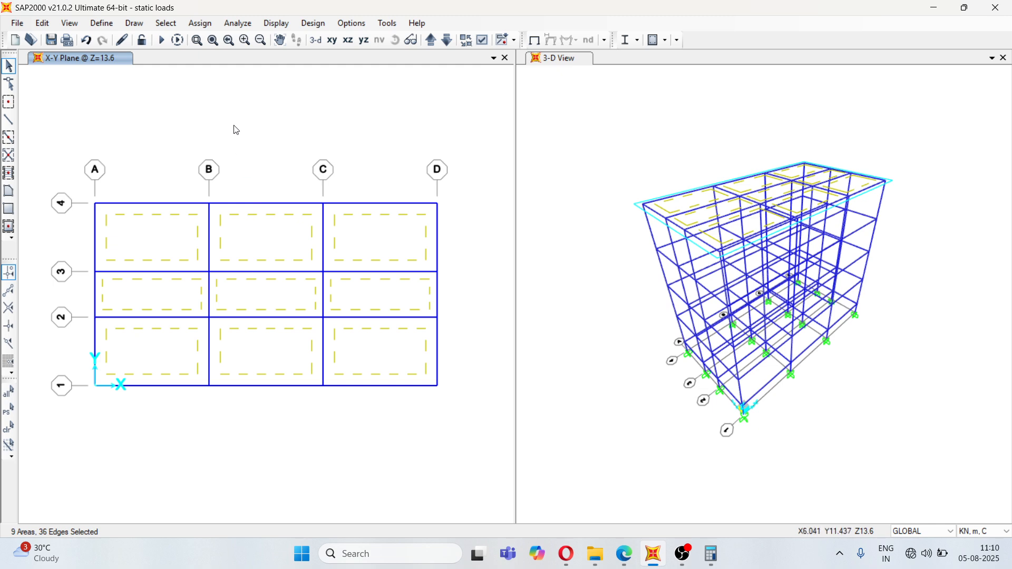
- Assign a 1.5 kN/m² uniform shell load in the Gravity direction to the selected roof slabs under ROOF TREATMENT, rechecking the value in the Edge PDF
click(200, 24)
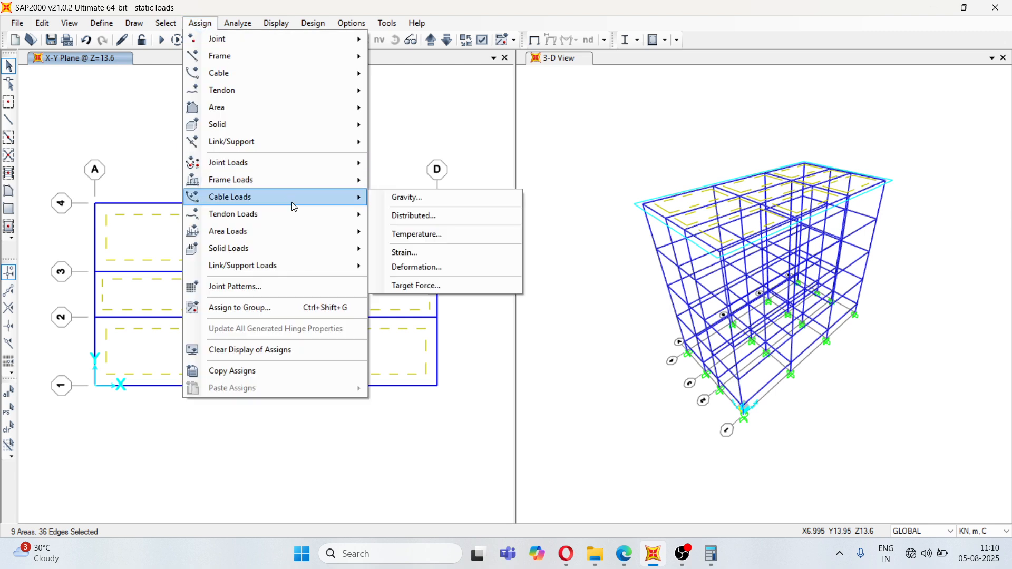
mouse_move(295, 221)
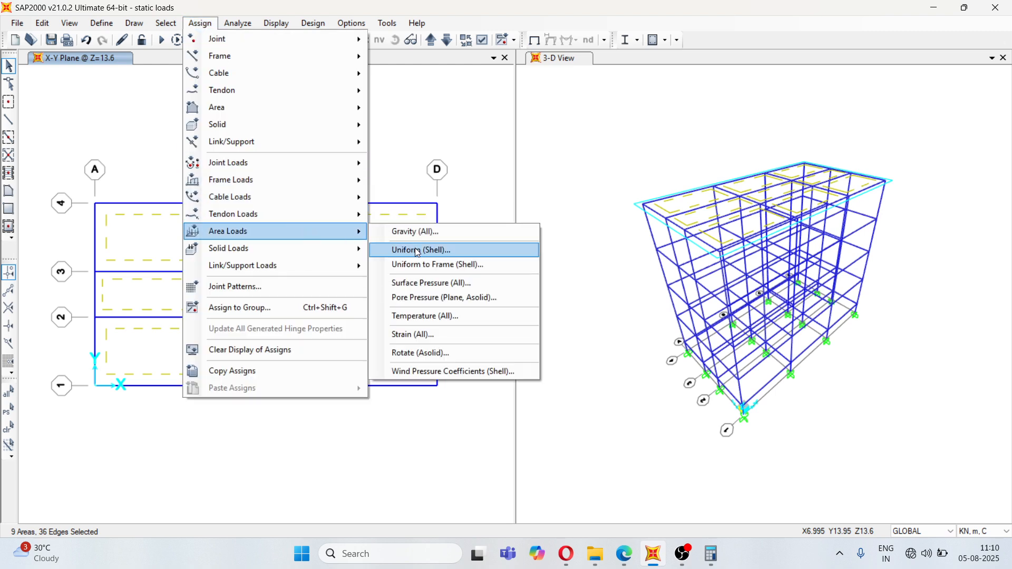
click(418, 251)
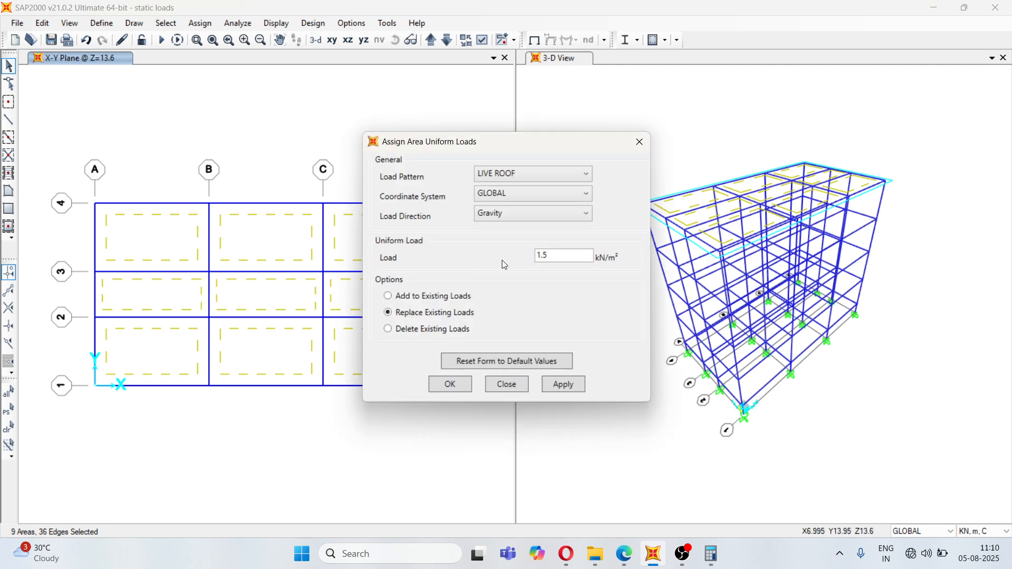
click(508, 180)
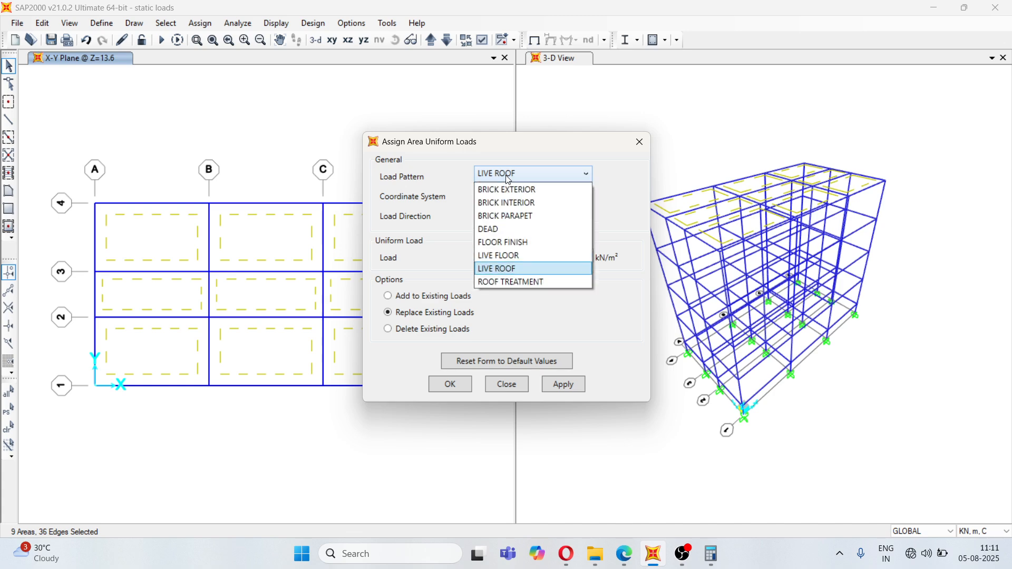
click(524, 283)
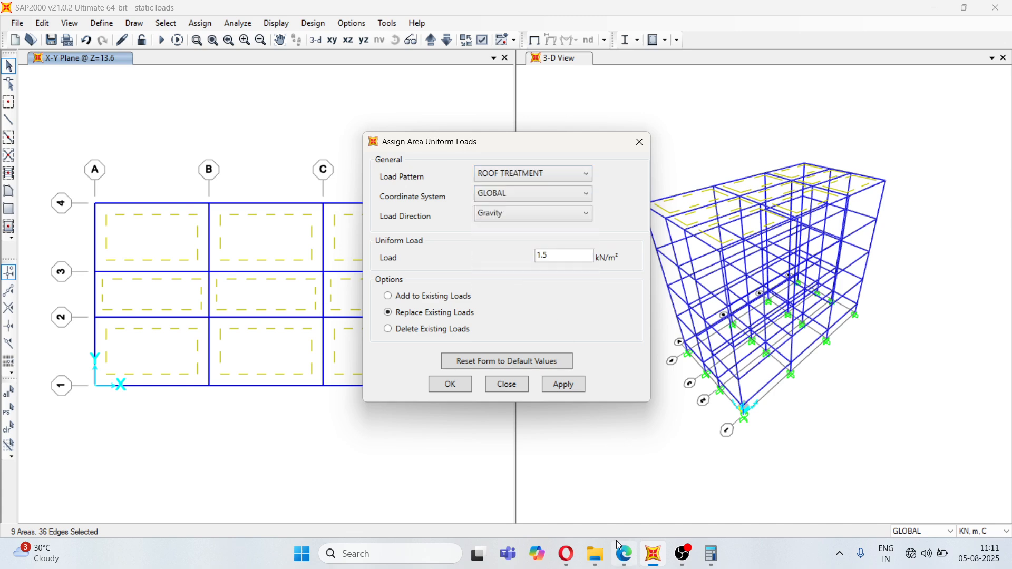
click(624, 553)
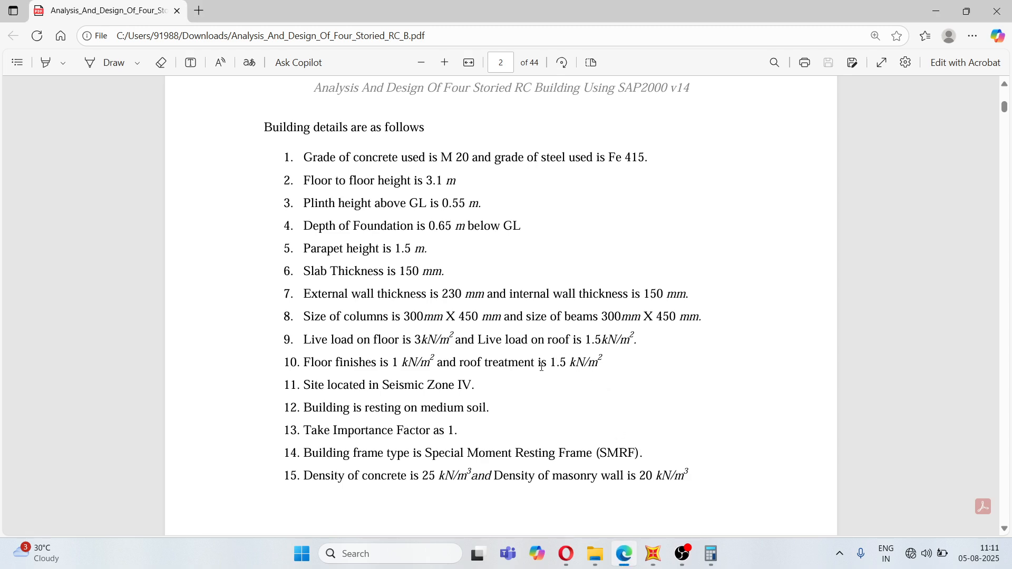
drag(553, 363, 604, 363)
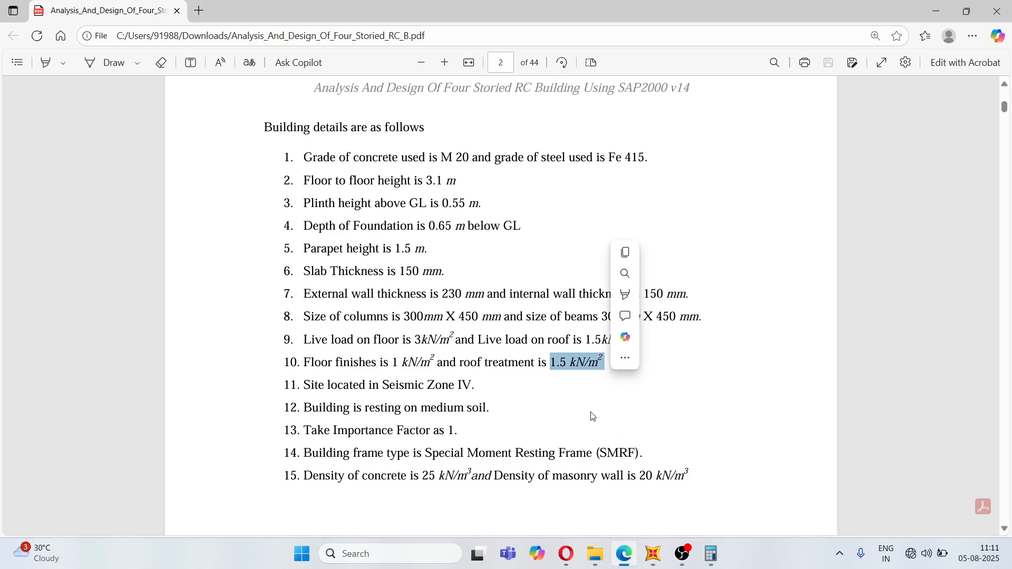
click(654, 556)
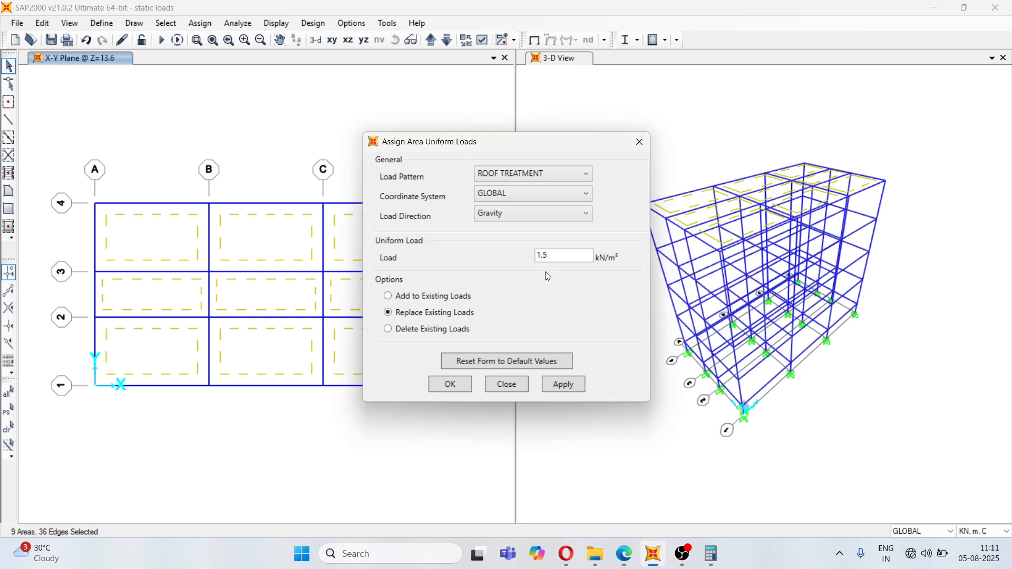
click(565, 388)
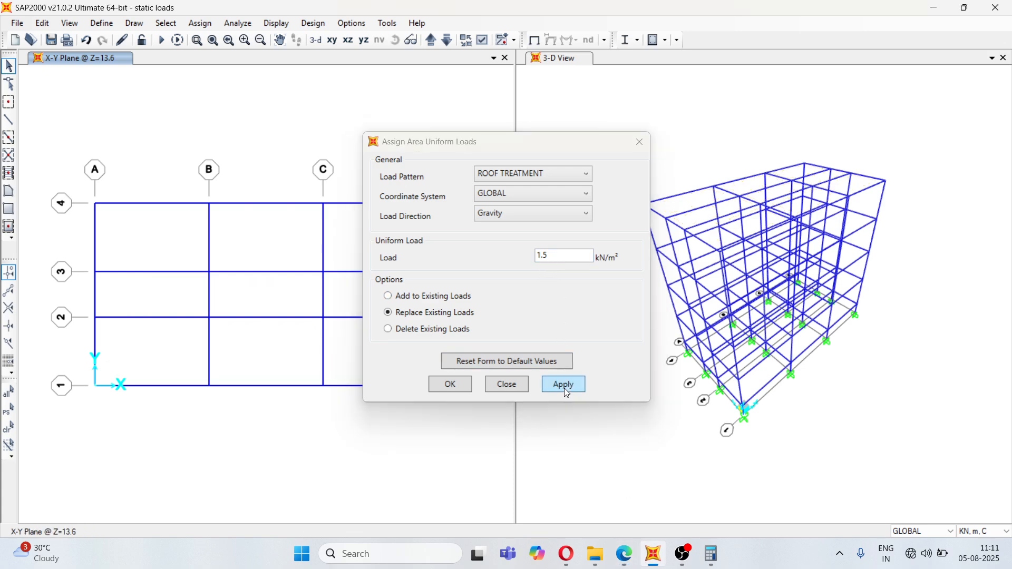
click(440, 385)
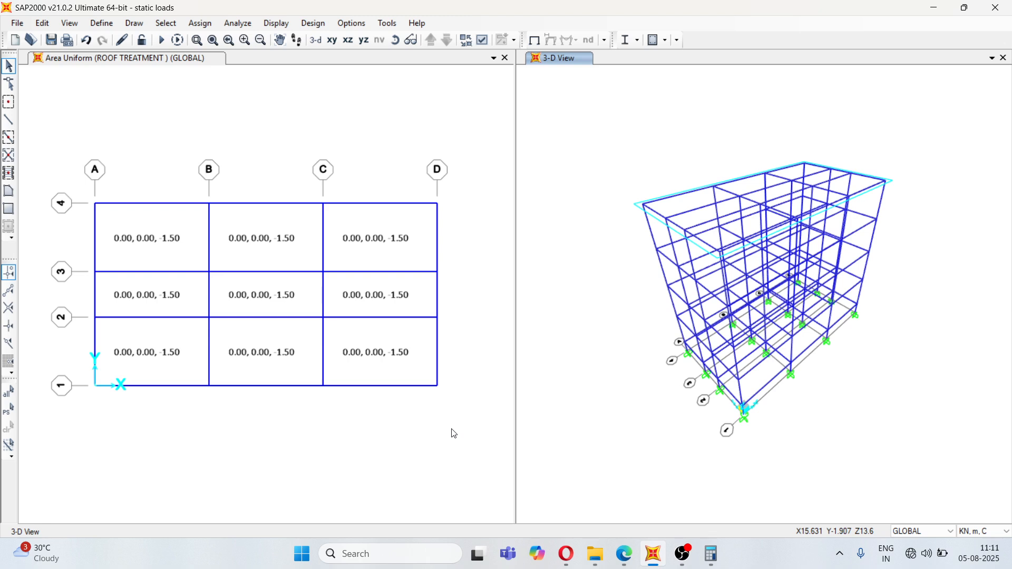
- Clear the load display from the roof plan and show the X-Z elevation at Y=0 in its place
click(143, 62)
click(534, 40)
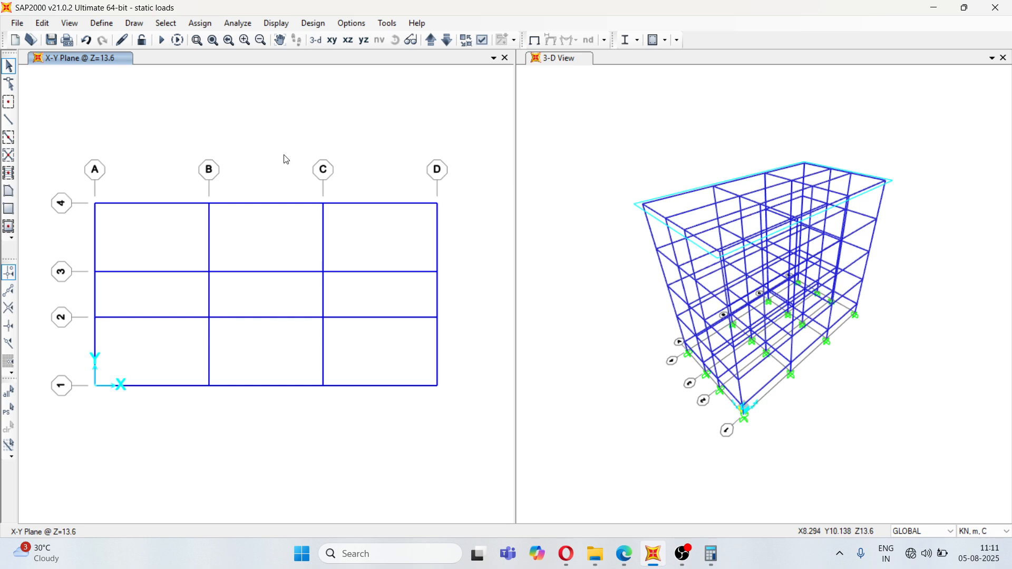
click(348, 42)
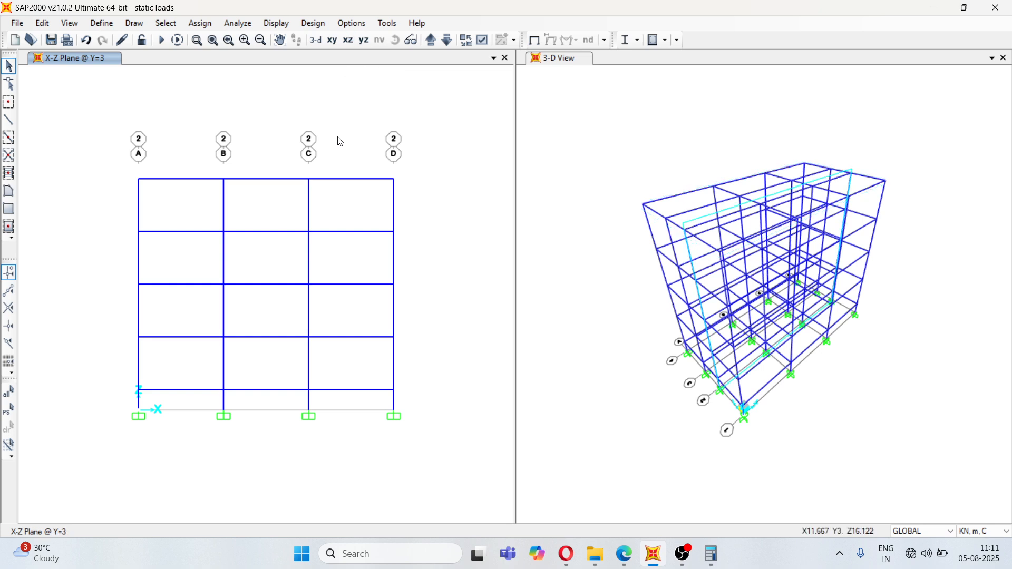
click(435, 42)
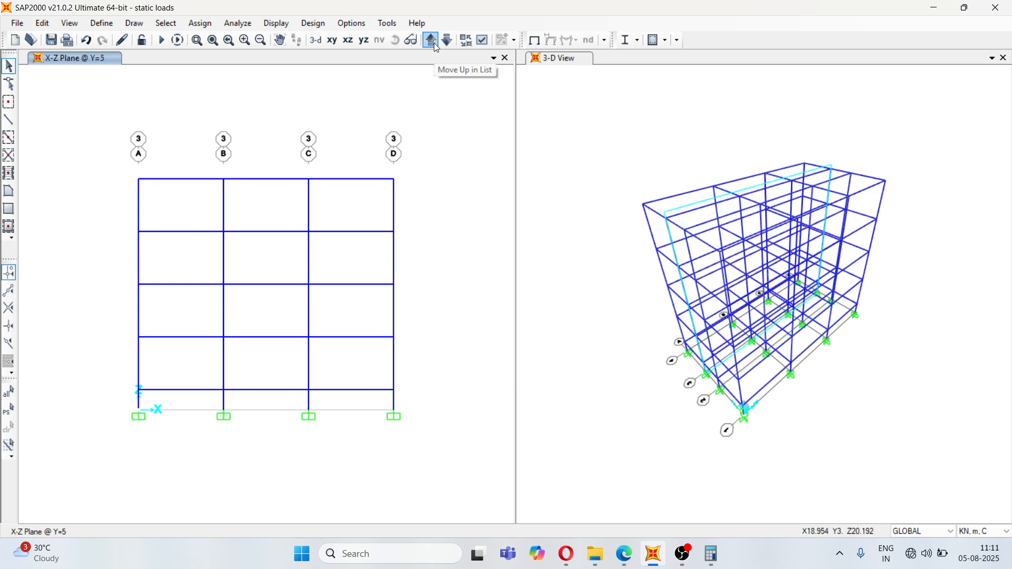
click(435, 42)
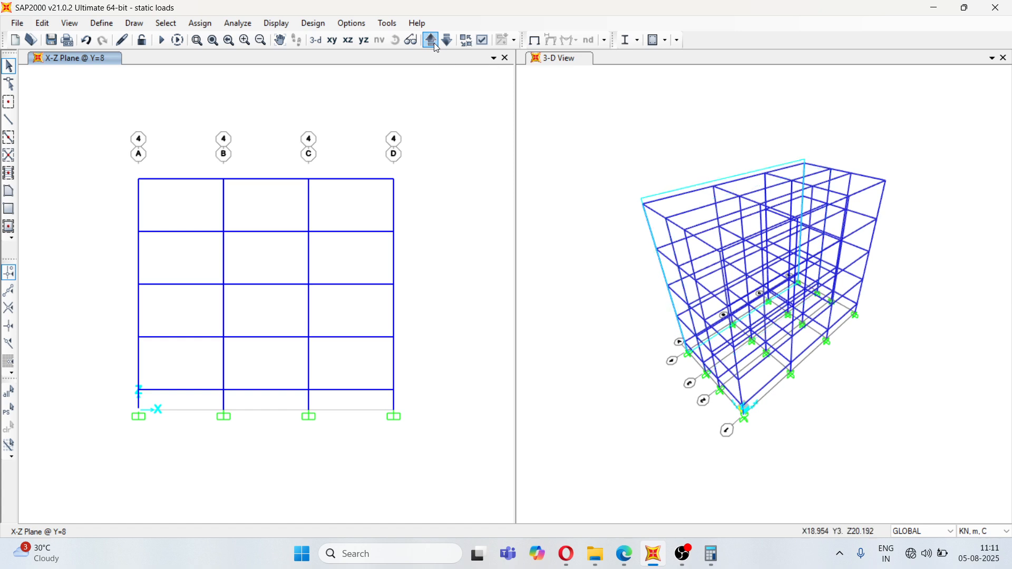
click(430, 40)
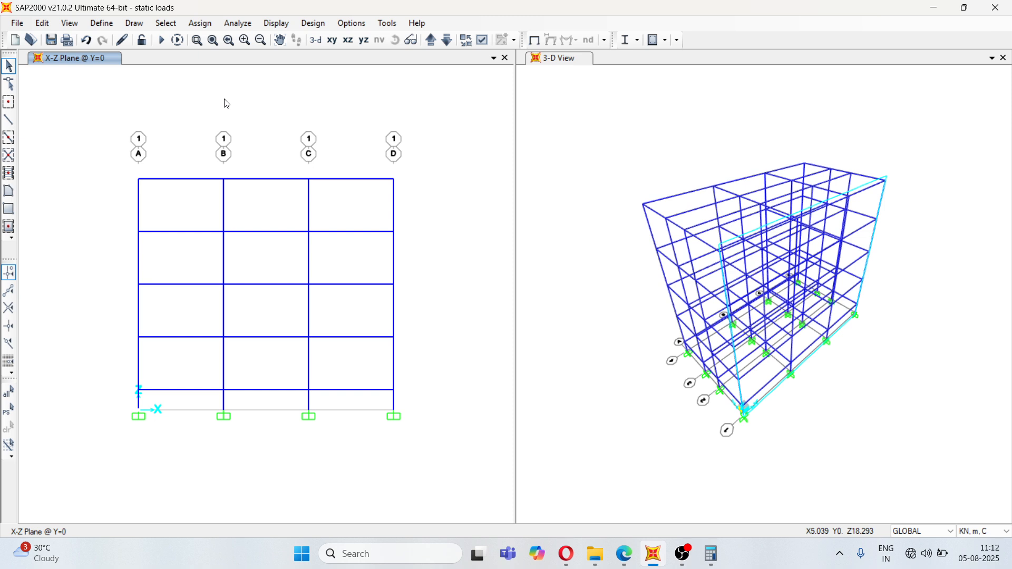
- Switch to the PDF in Edge, look up the external and internal wall thicknesses, and return to SAP2000
click(624, 554)
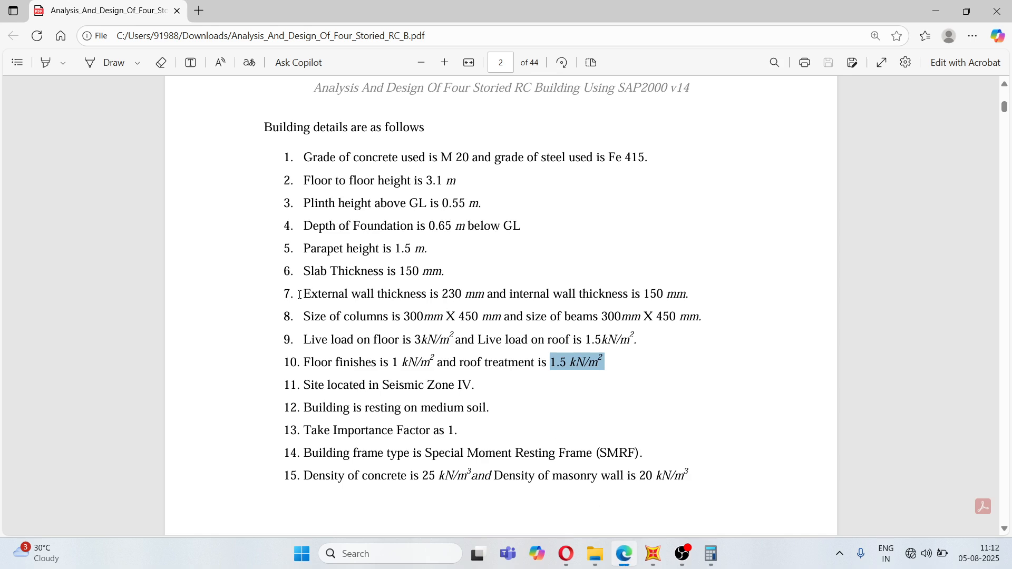
drag(306, 293, 688, 295)
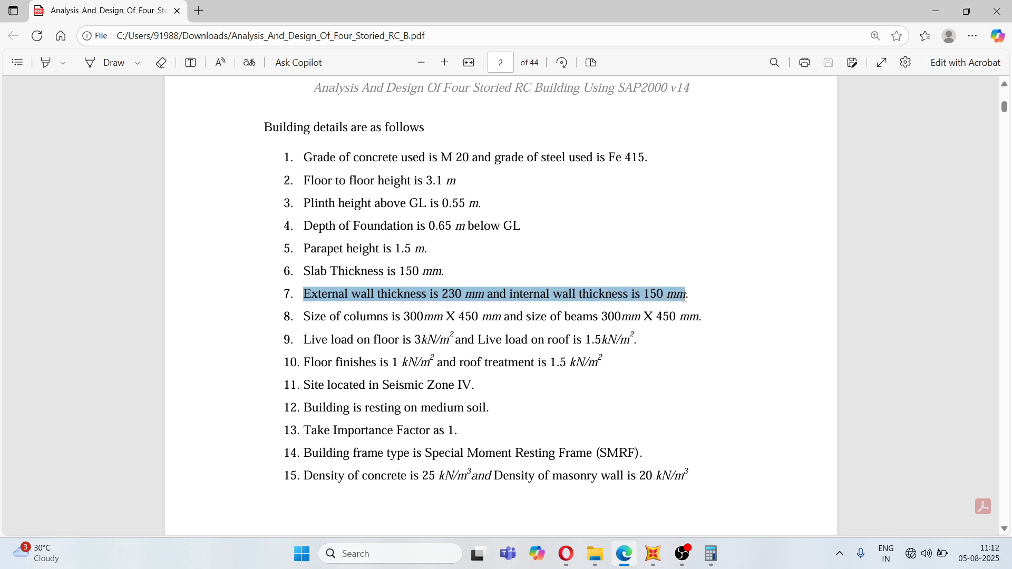
click(515, 279)
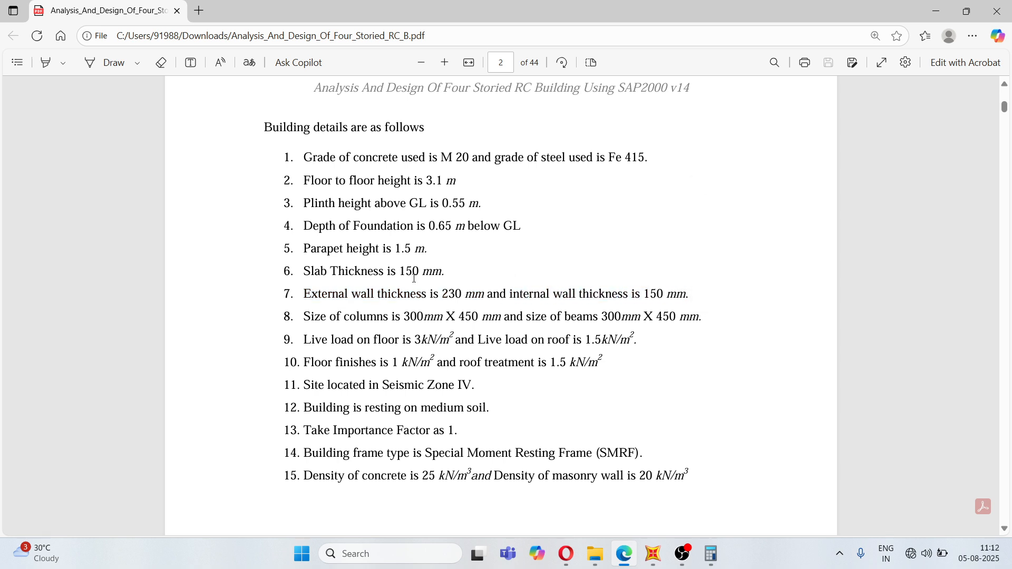
click(653, 553)
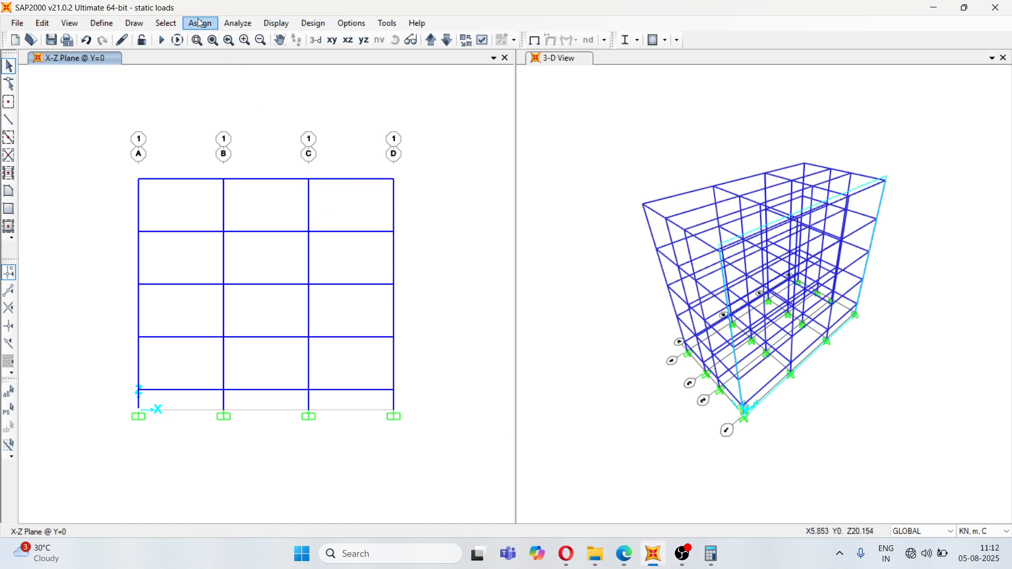
- Select all frames that have the section property EXTERIOR BEAM 300 X 450
click(166, 24)
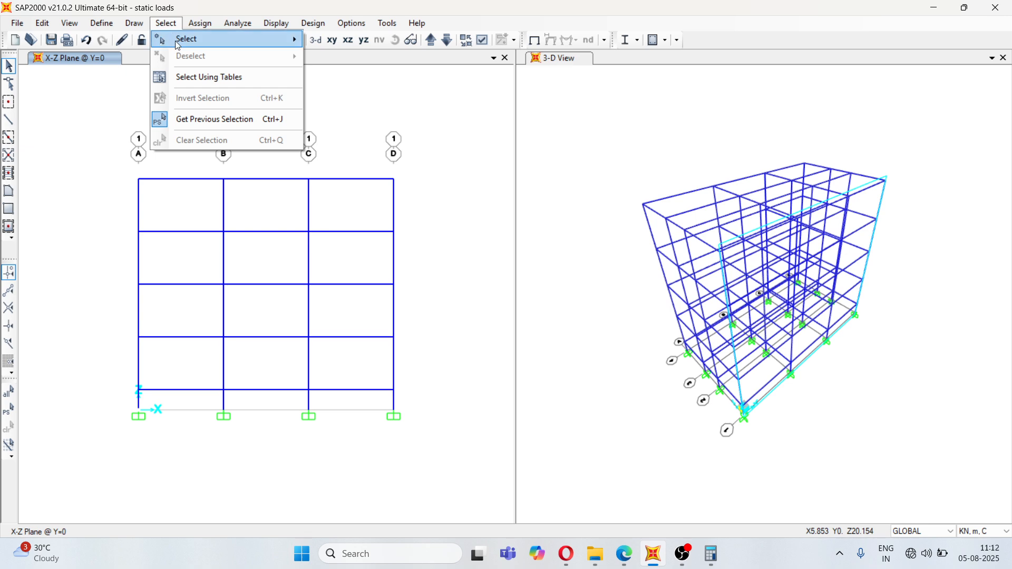
mouse_move(178, 40)
mouse_move(380, 156)
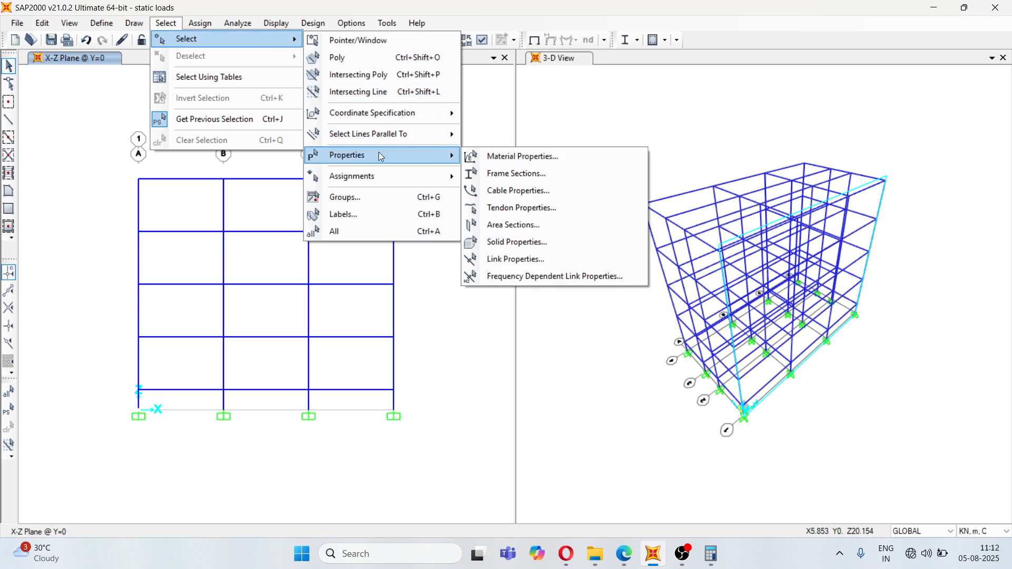
click(547, 175)
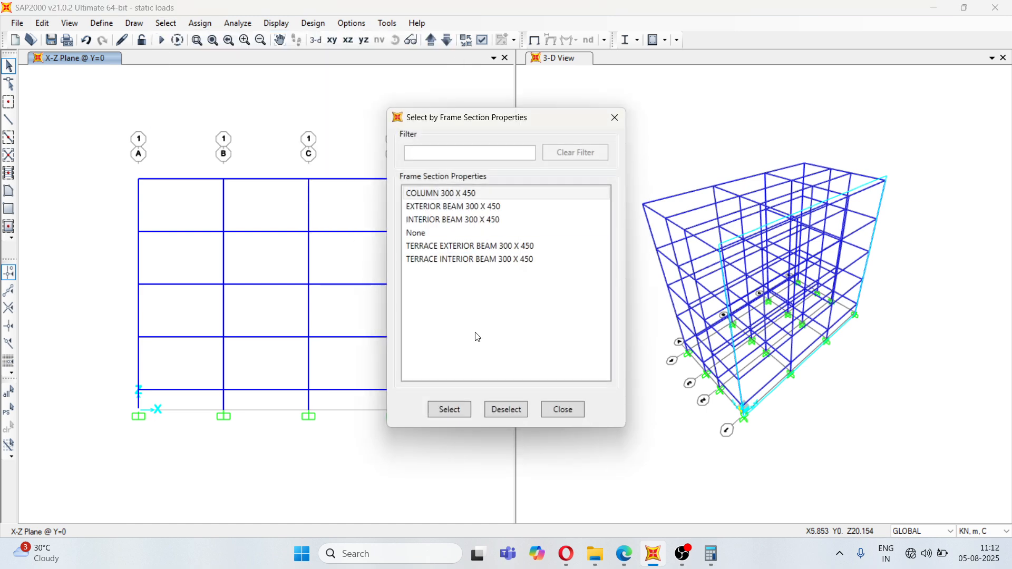
click(456, 207)
click(452, 208)
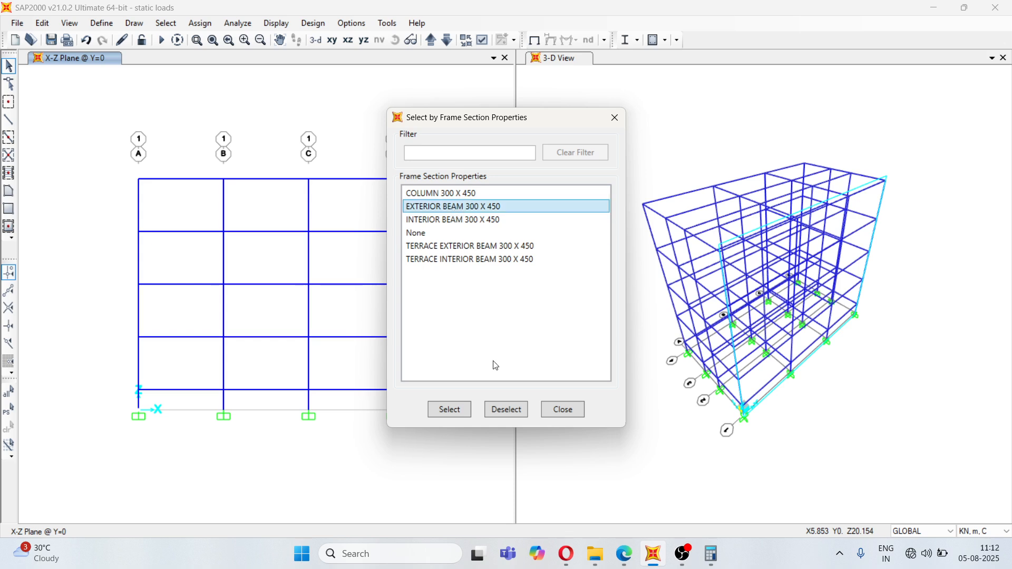
click(456, 410)
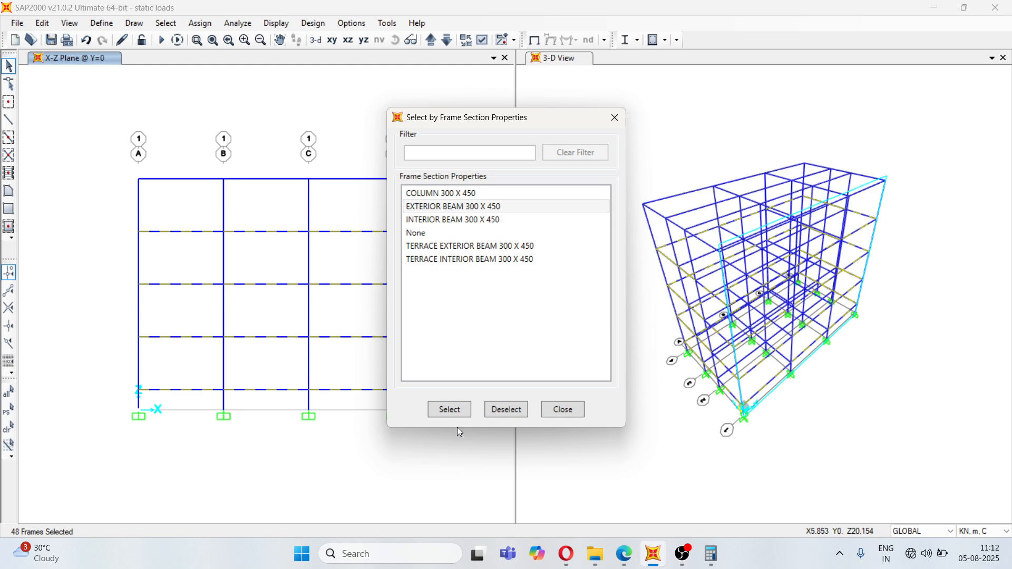
click(622, 125)
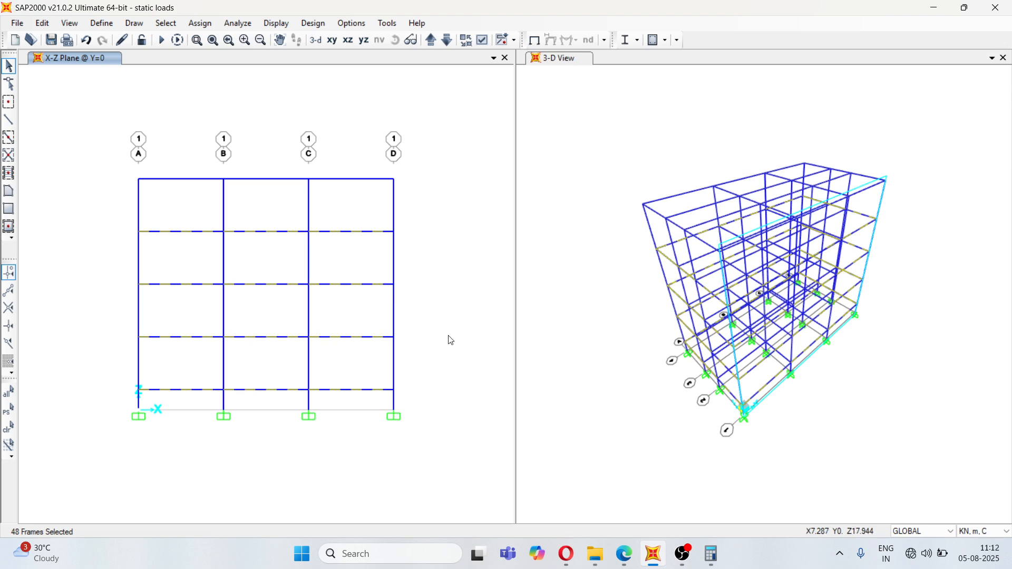
- Switch to Calculator and compute the clear wall height by subtracting the 0.45 m beam depth from the 3.1 m floor height
click(711, 559)
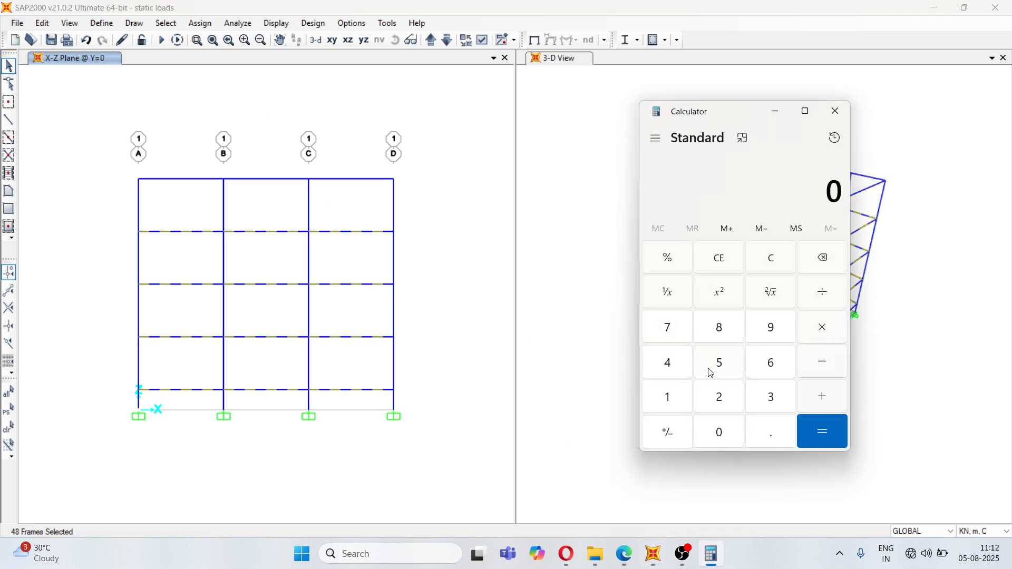
click(770, 403)
click(778, 427)
click(663, 398)
click(820, 364)
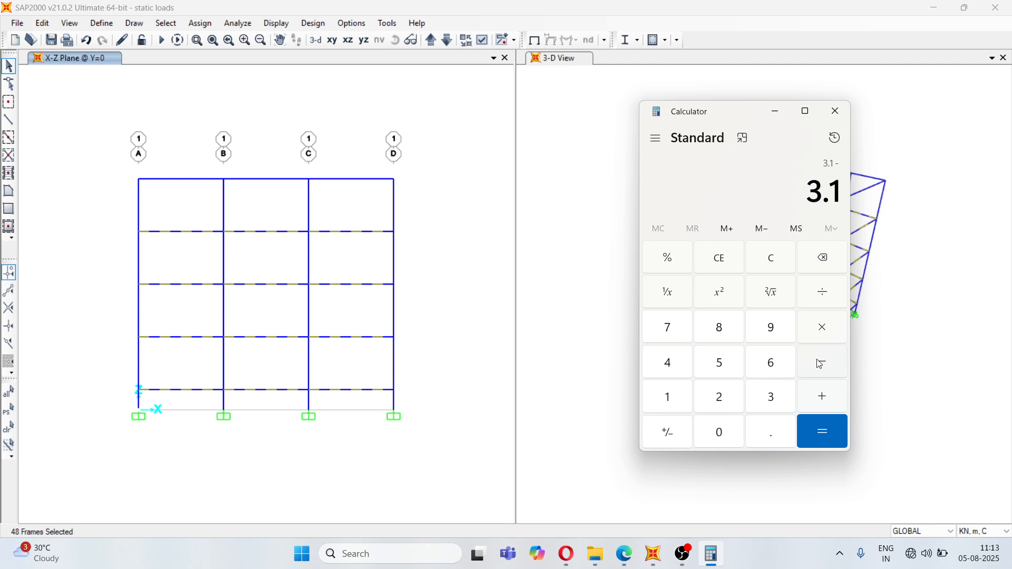
click(719, 430)
click(769, 431)
click(668, 363)
click(719, 363)
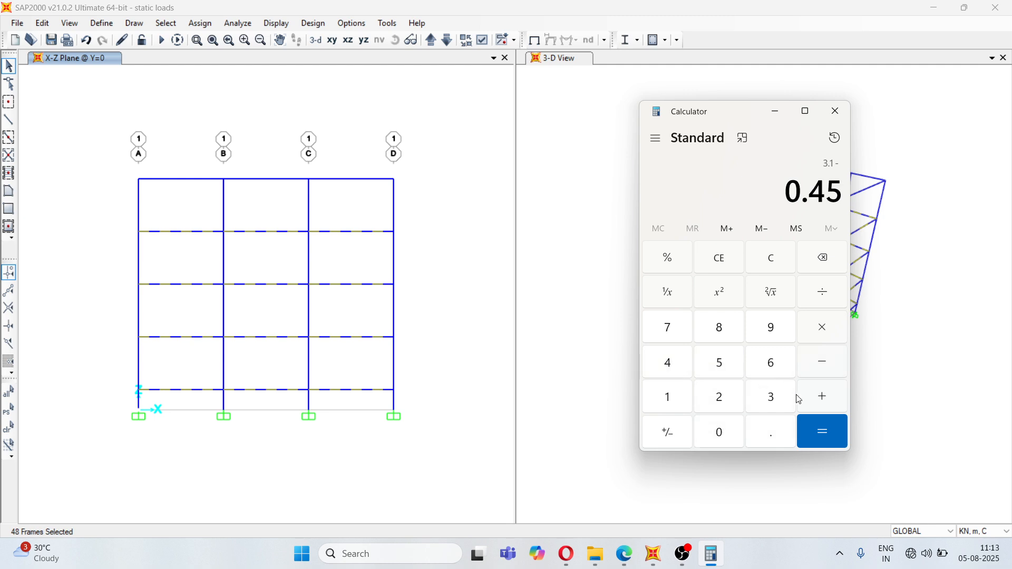
click(817, 434)
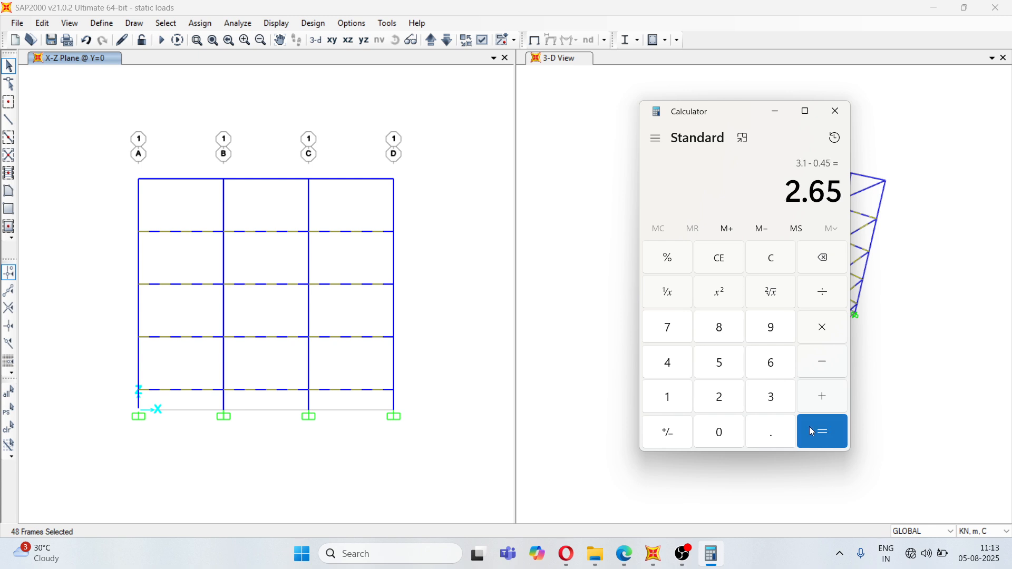
- Multiply the clear wall height by the 0.23 m external wall thickness and the masonry density of 20, checking the PDF in Edge for the values
click(826, 333)
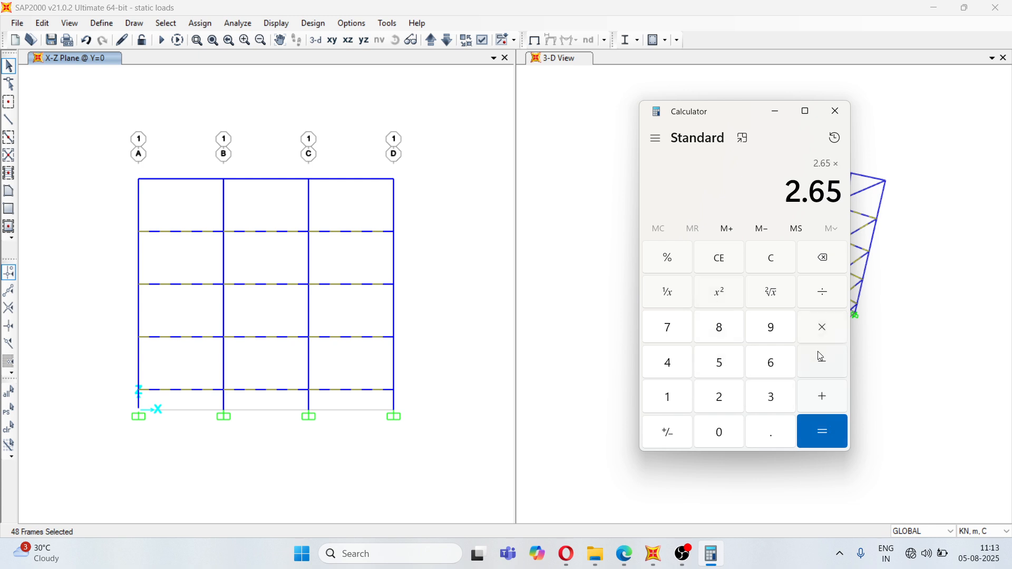
click(624, 560)
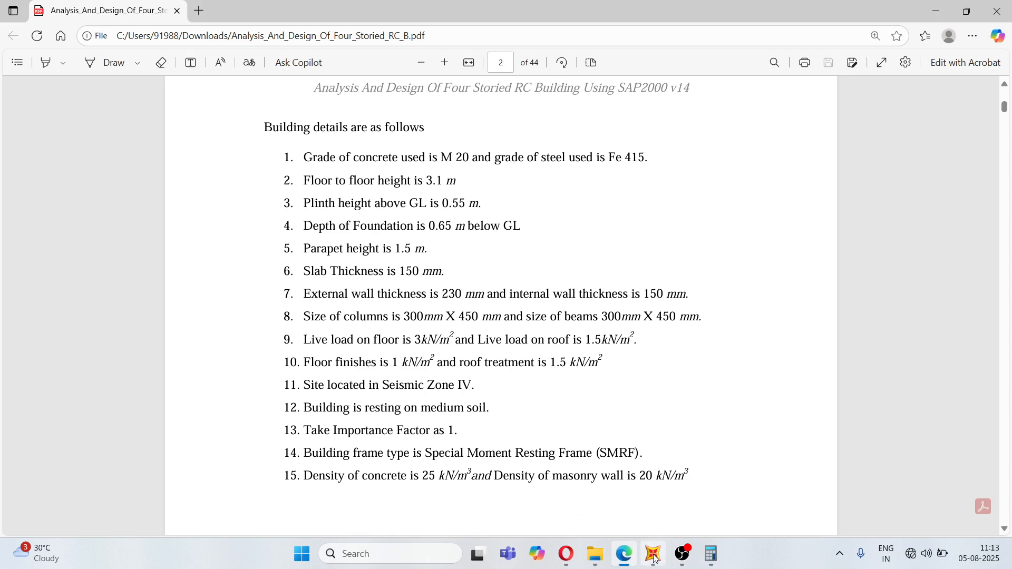
click(711, 560)
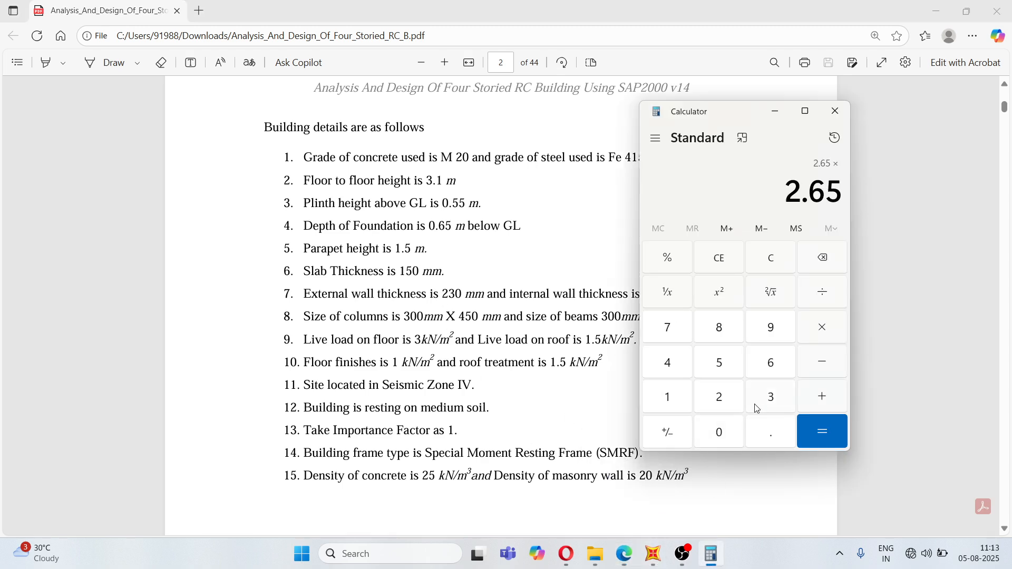
click(726, 433)
click(756, 435)
click(720, 399)
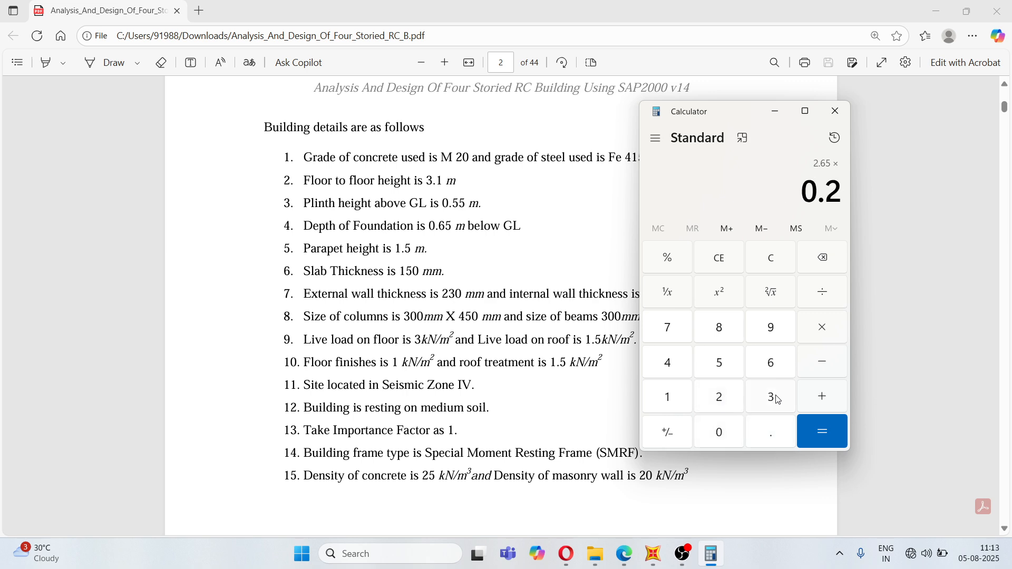
click(777, 399)
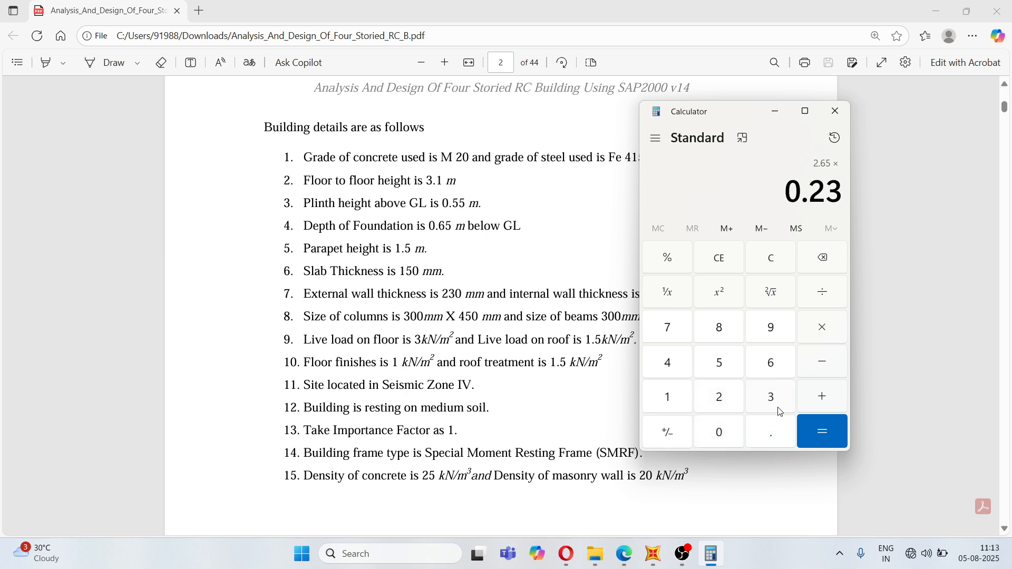
click(824, 335)
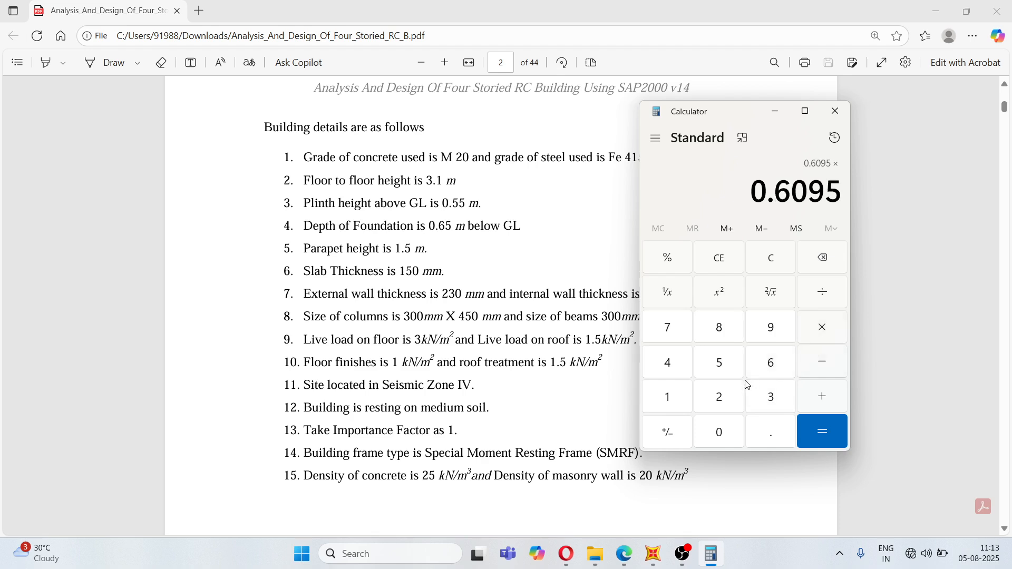
click(731, 393)
click(718, 430)
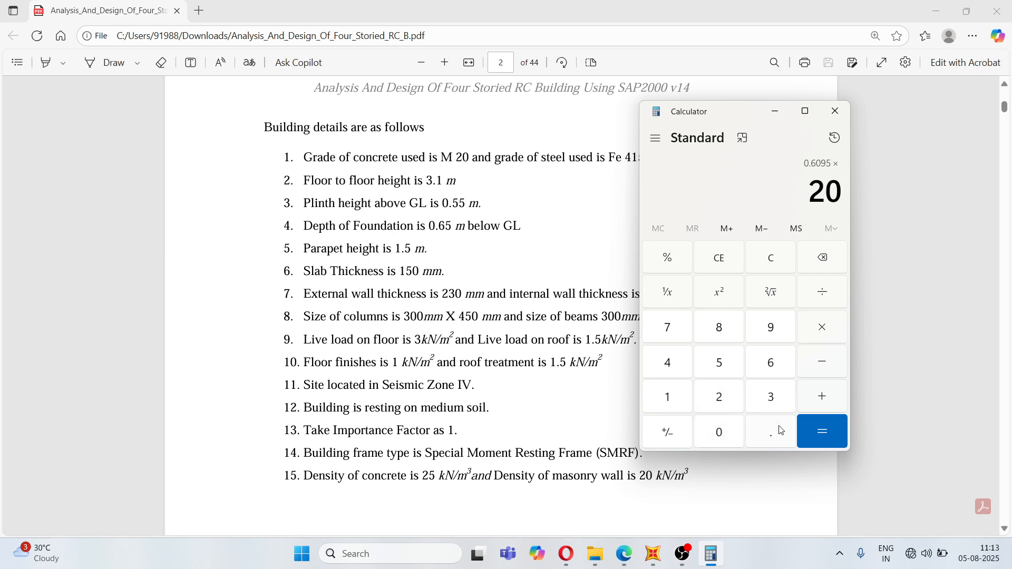
click(818, 431)
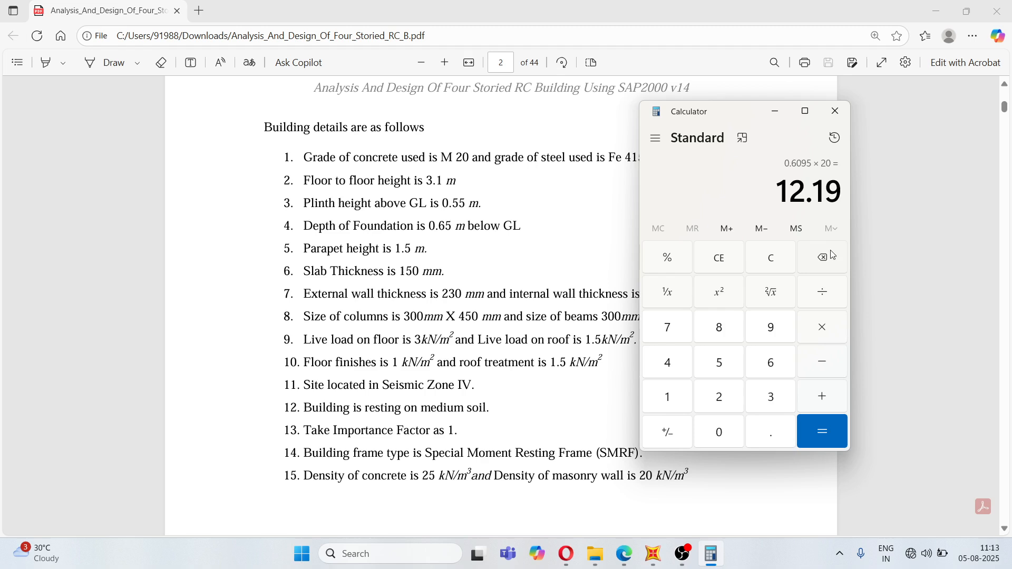
- Put Calculator away and highlight the masonry wall density in item 15 of the PDF's building details
click(775, 112)
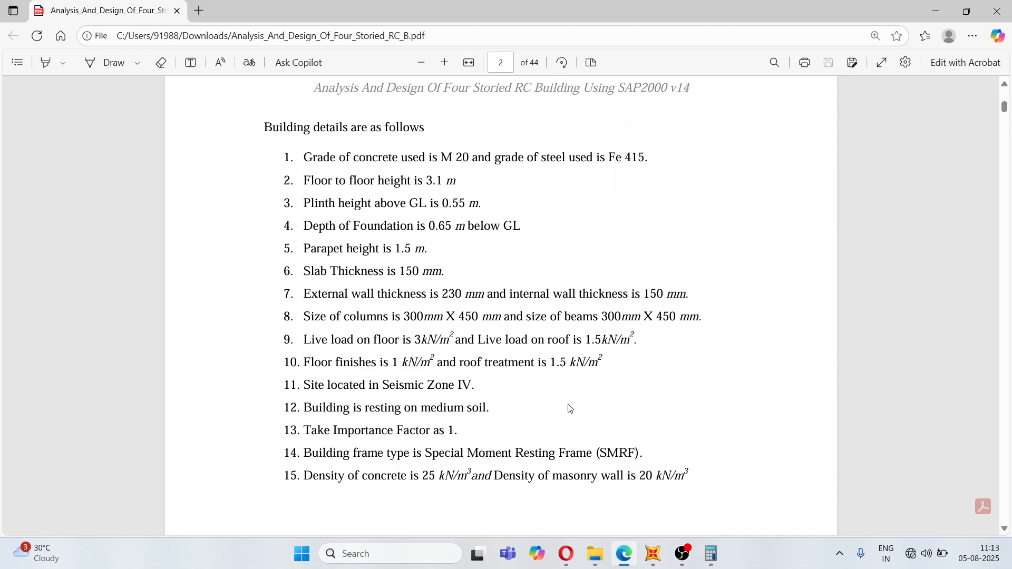
scroll(563, 422, down, 1)
drag(493, 410, 690, 408)
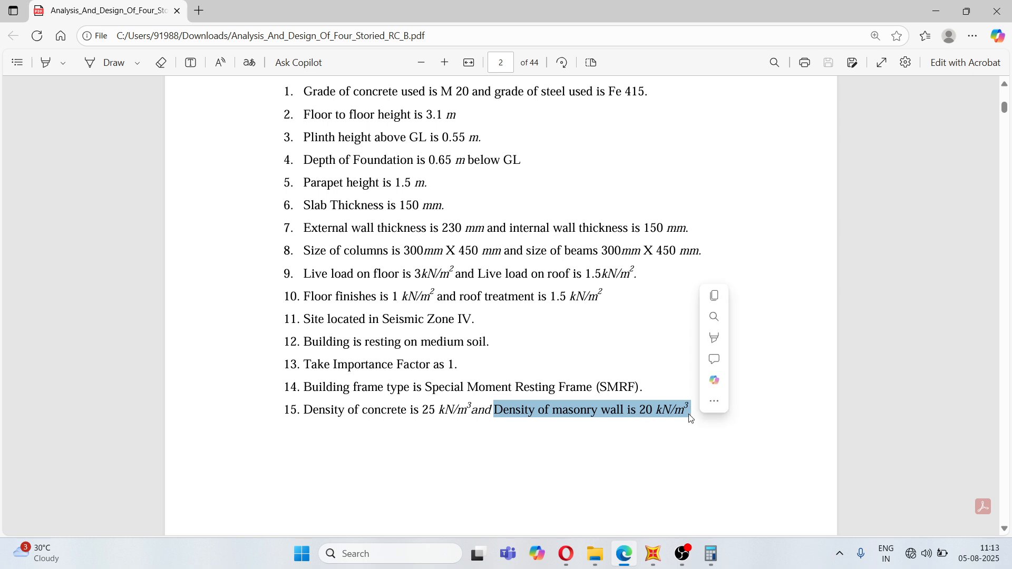
click(710, 552)
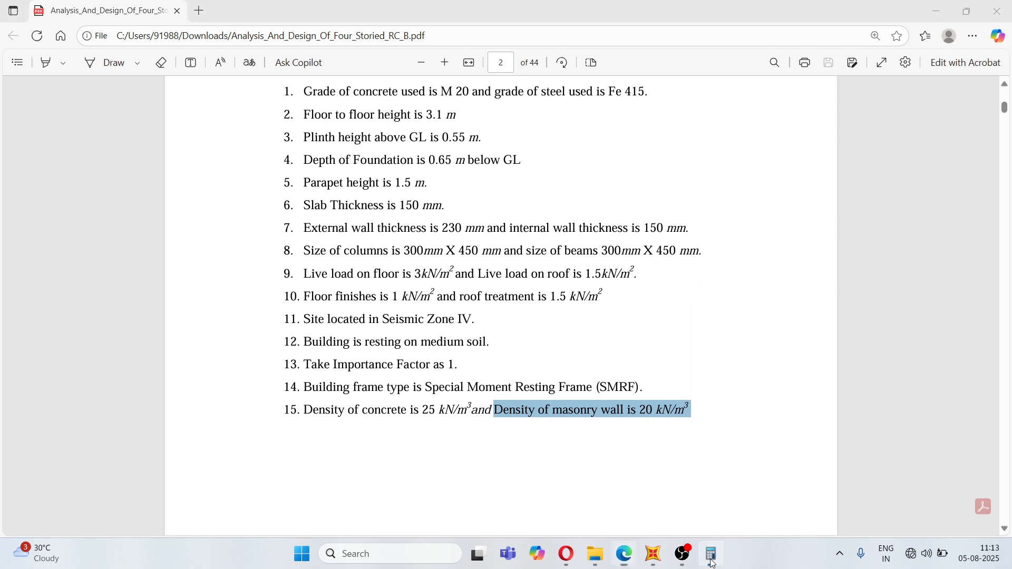
click(710, 558)
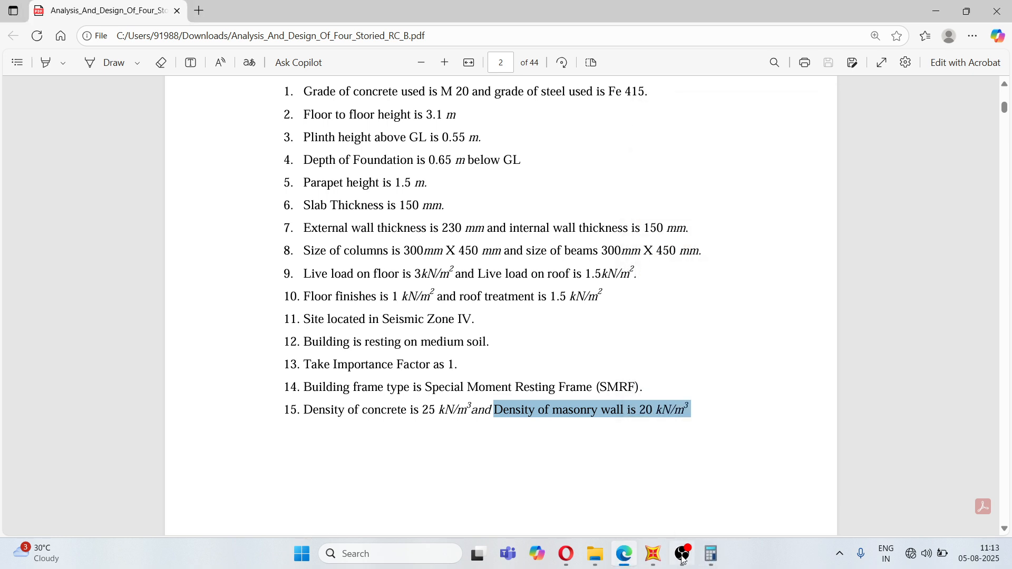
- Switch to SAP2000 and assign a uniform gravity load of 12.19 kN/m to the selected exterior beams under the BRICK EXTERIOR load pattern
click(653, 553)
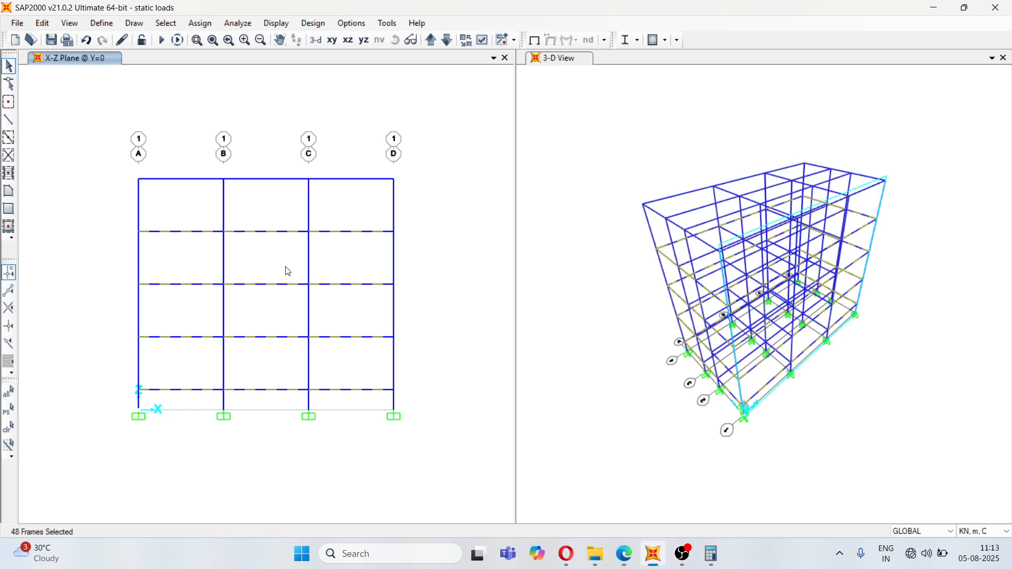
click(200, 23)
mouse_move(221, 59)
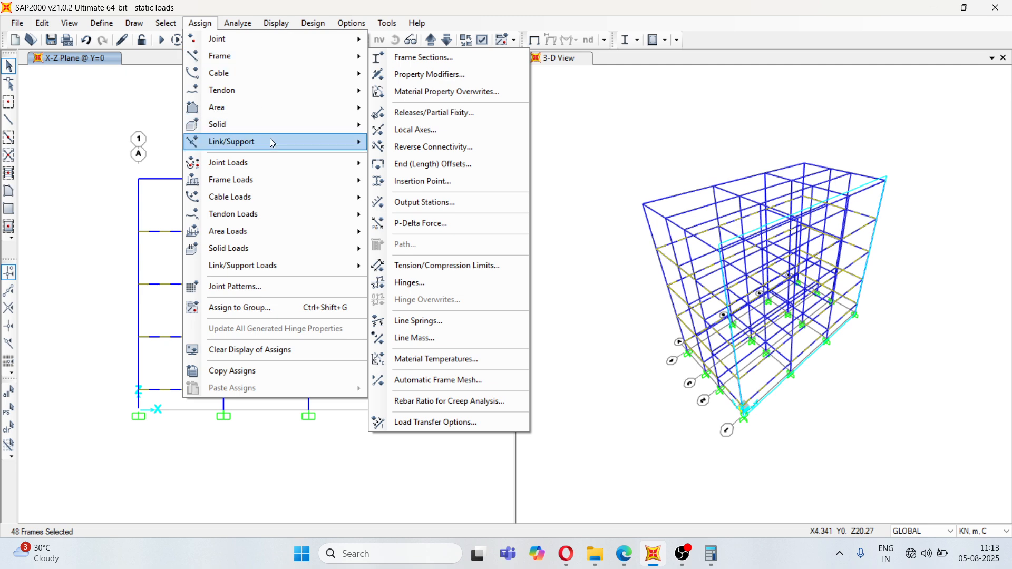
mouse_move(300, 181)
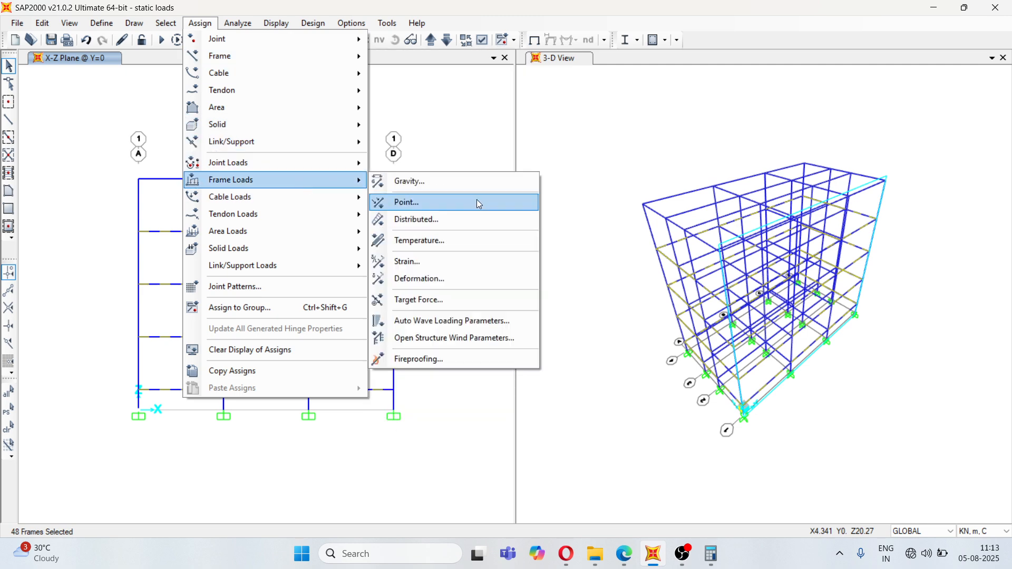
click(441, 220)
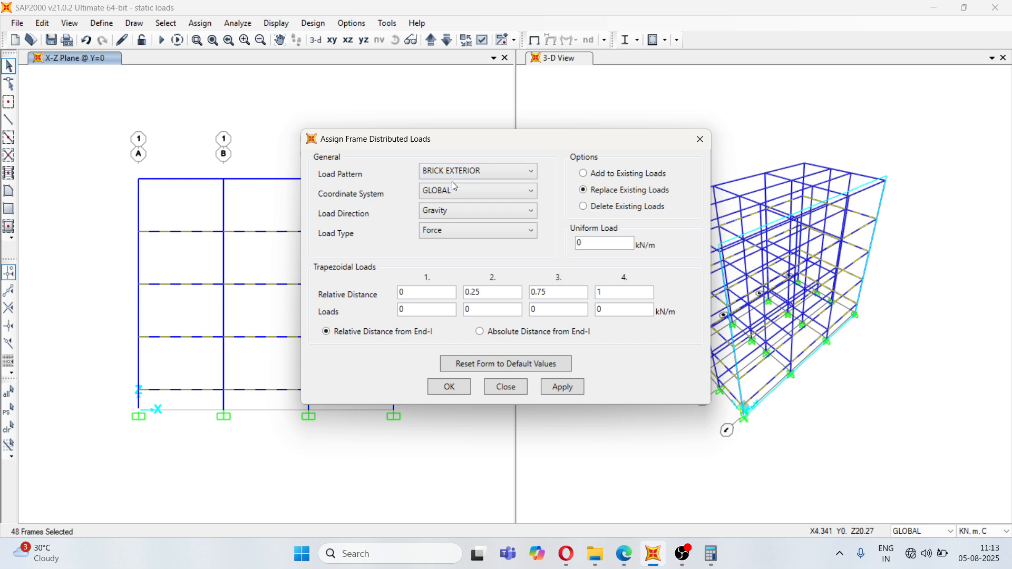
double_click(589, 244)
text(12.19)
click(563, 387)
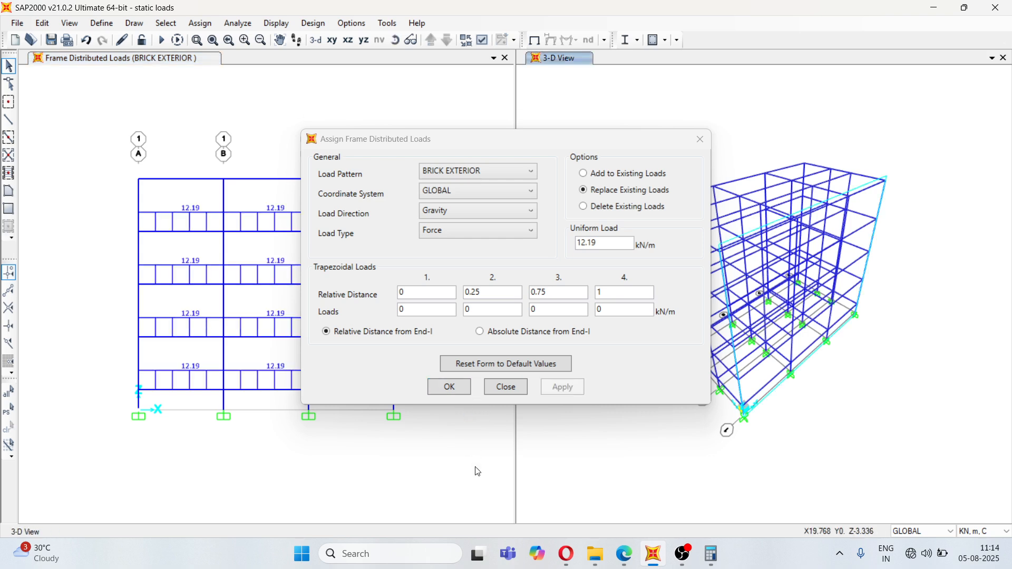
click(449, 387)
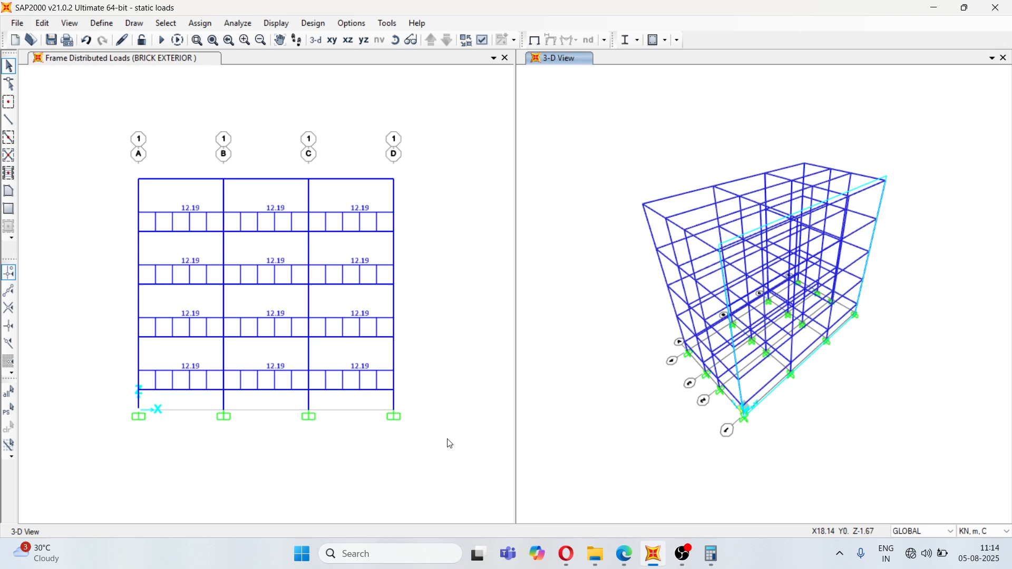
- Show the X-Z elevation at Y=3 without the load display and select all frames with the section INTERIOR BEAM 300 X 450
click(176, 61)
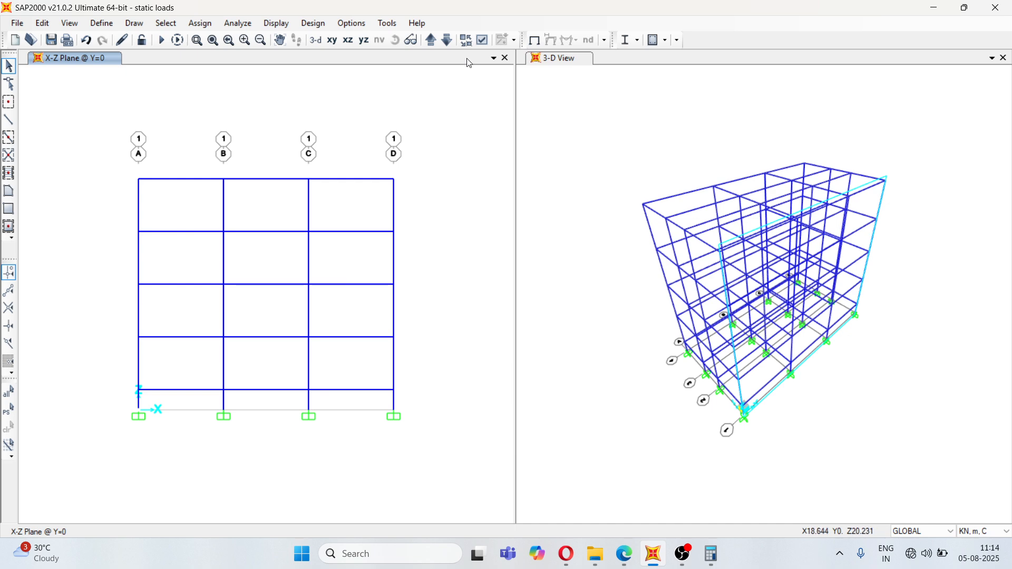
click(433, 44)
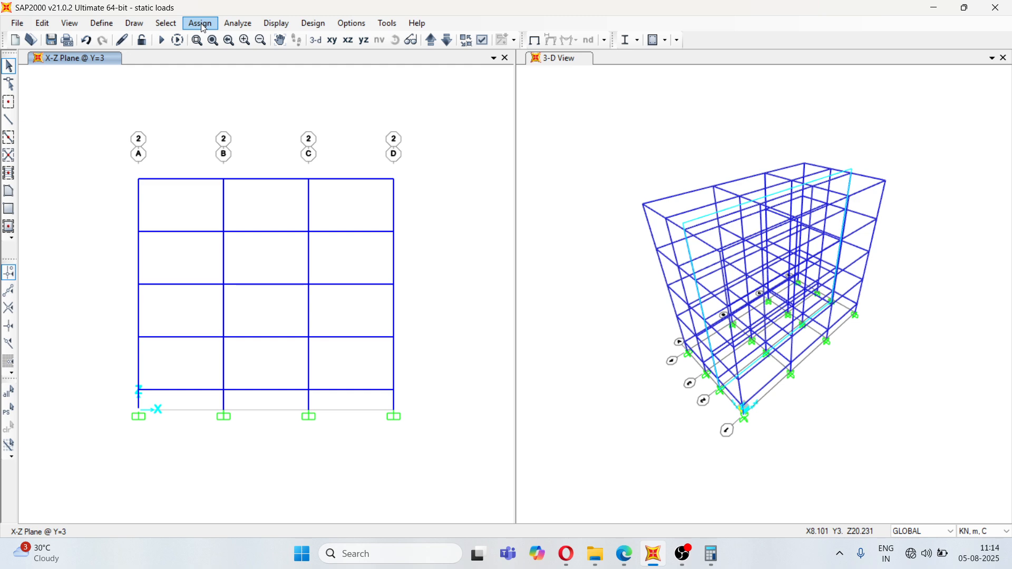
click(165, 23)
mouse_move(275, 39)
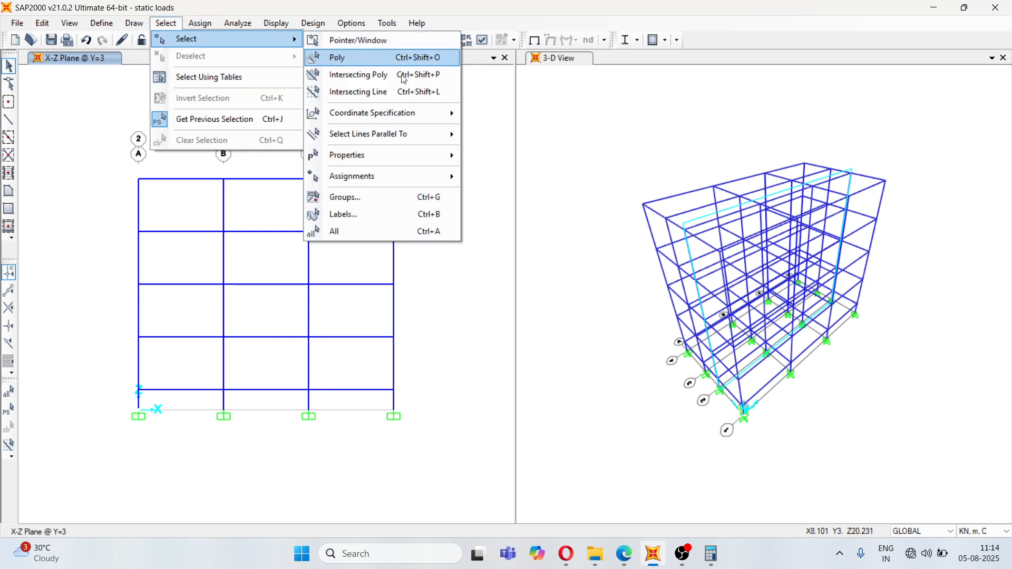
mouse_move(393, 158)
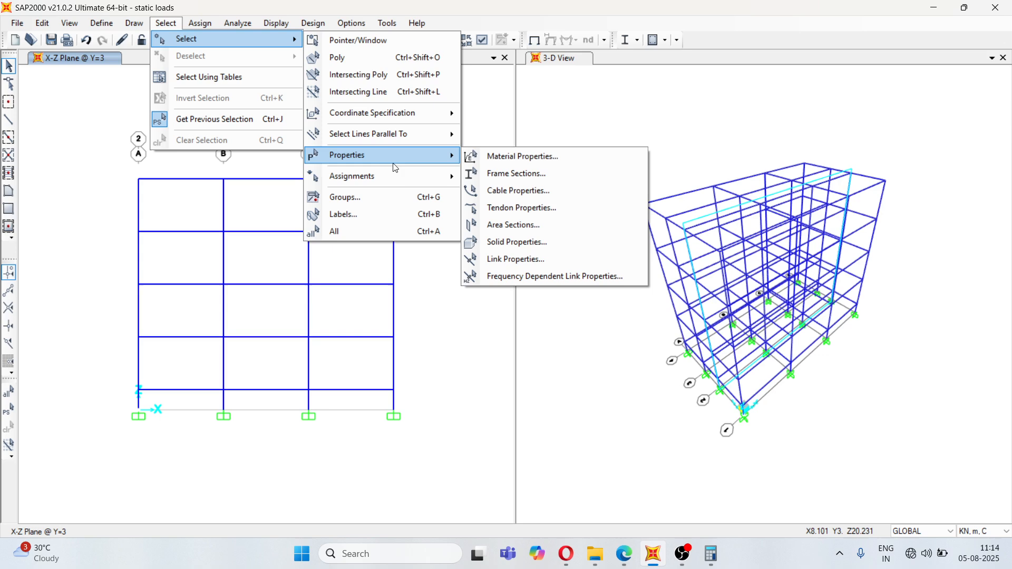
click(518, 174)
click(463, 225)
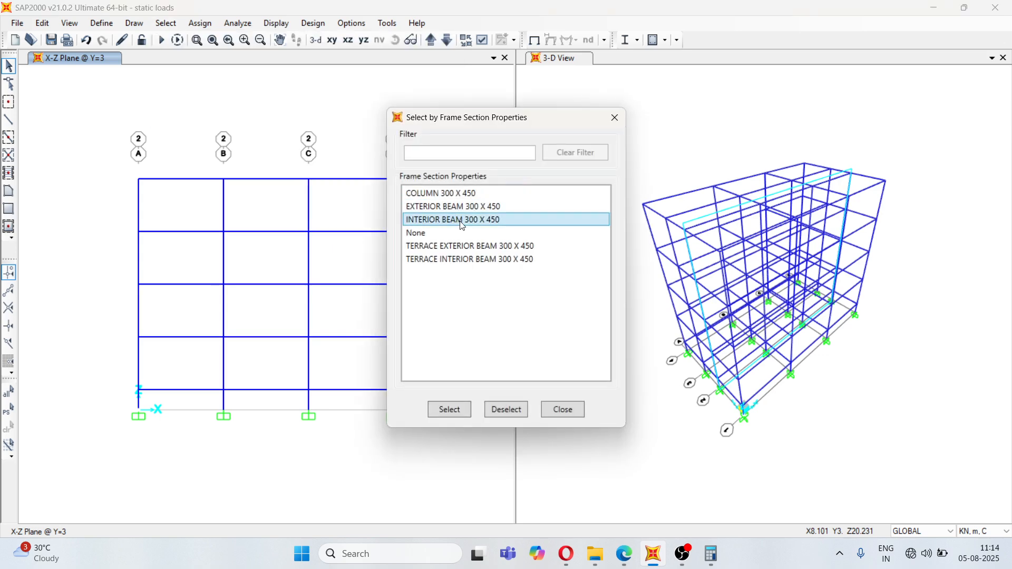
click(449, 413)
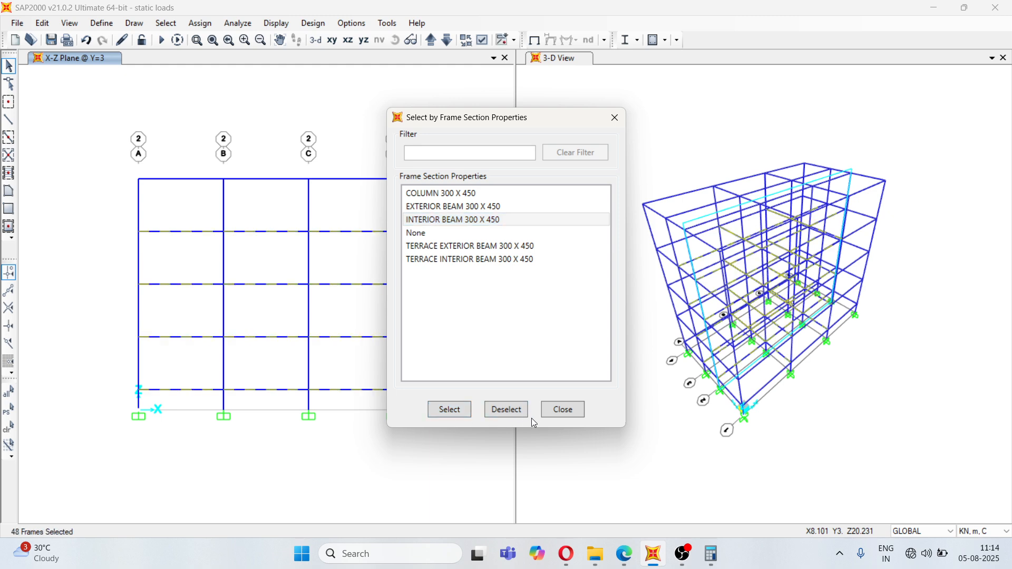
click(568, 412)
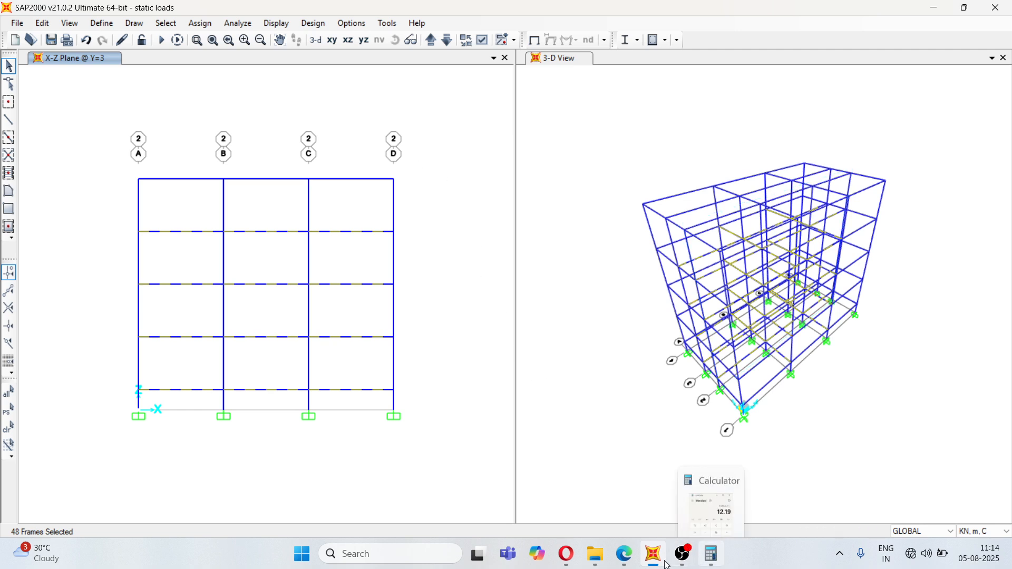
- Check the PDF in Edge, then clear Calculator and subtract the 0.45 m beam depth from the 3.1 m floor height
click(624, 554)
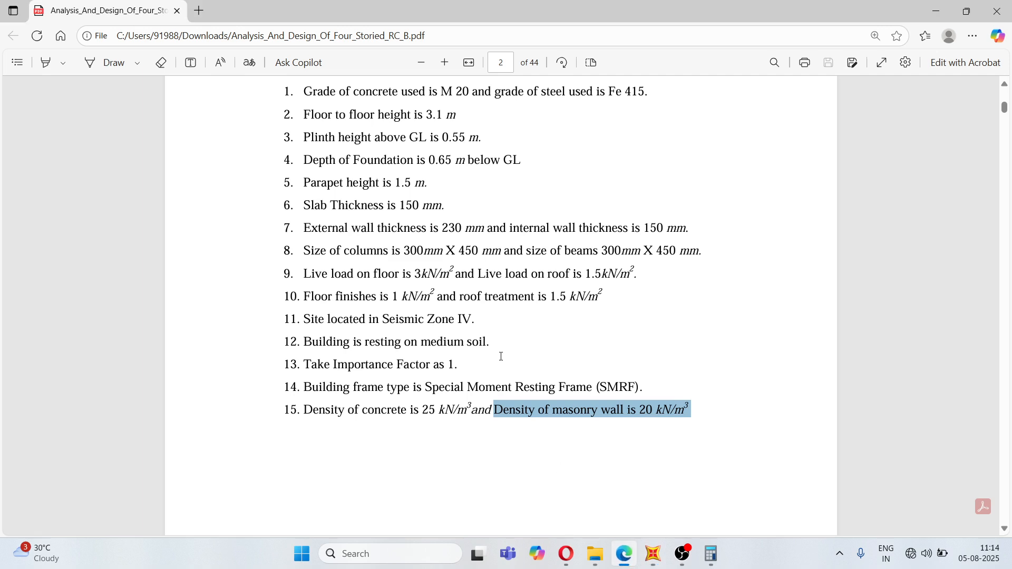
click(710, 554)
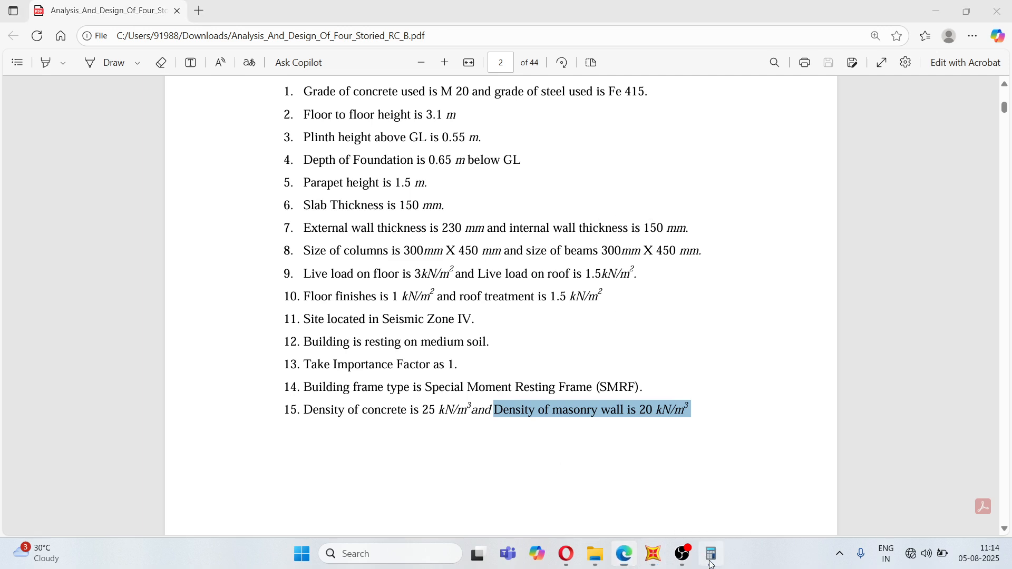
click(770, 260)
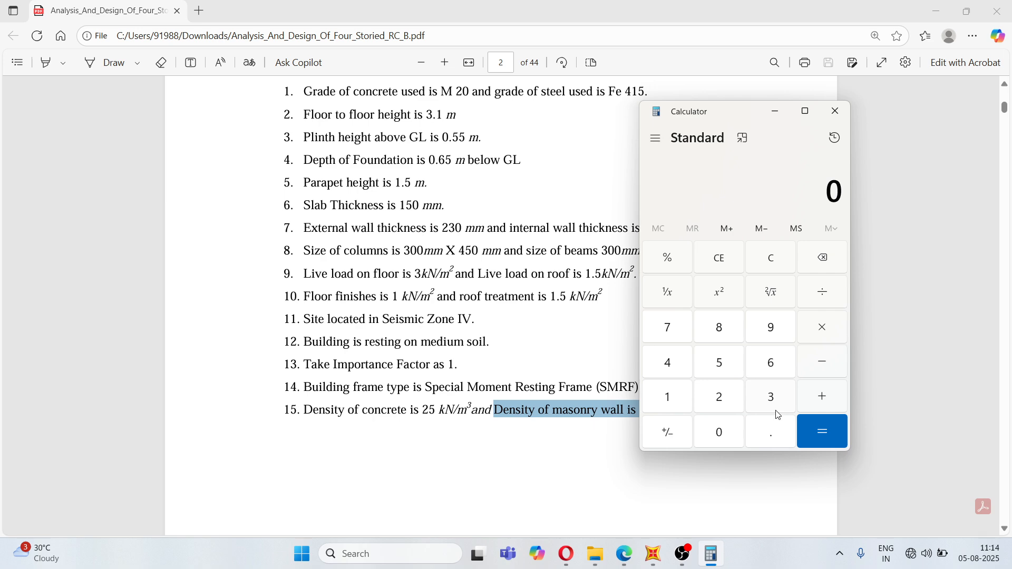
click(772, 397)
click(779, 439)
click(668, 398)
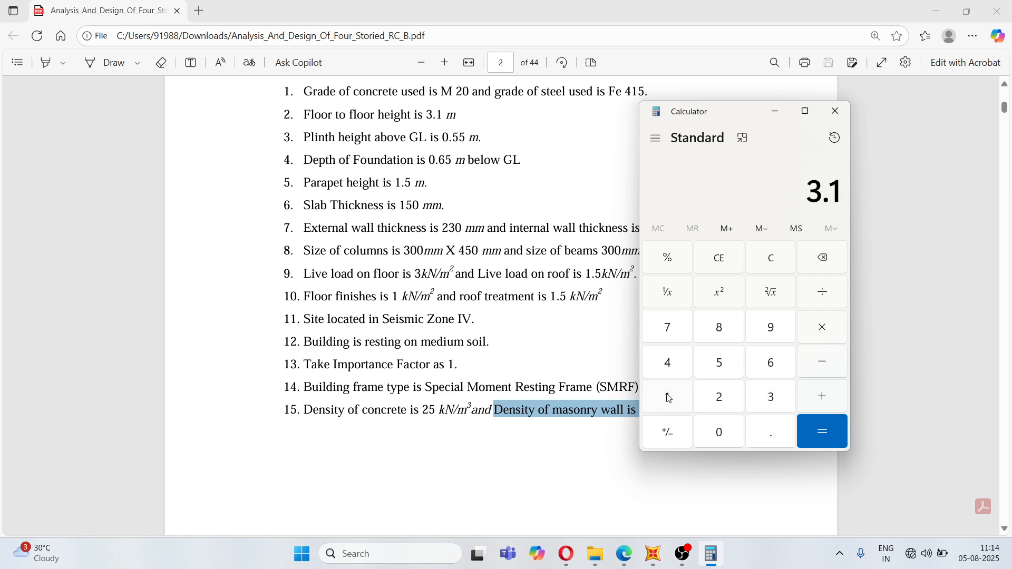
click(816, 366)
click(724, 431)
click(764, 437)
click(667, 362)
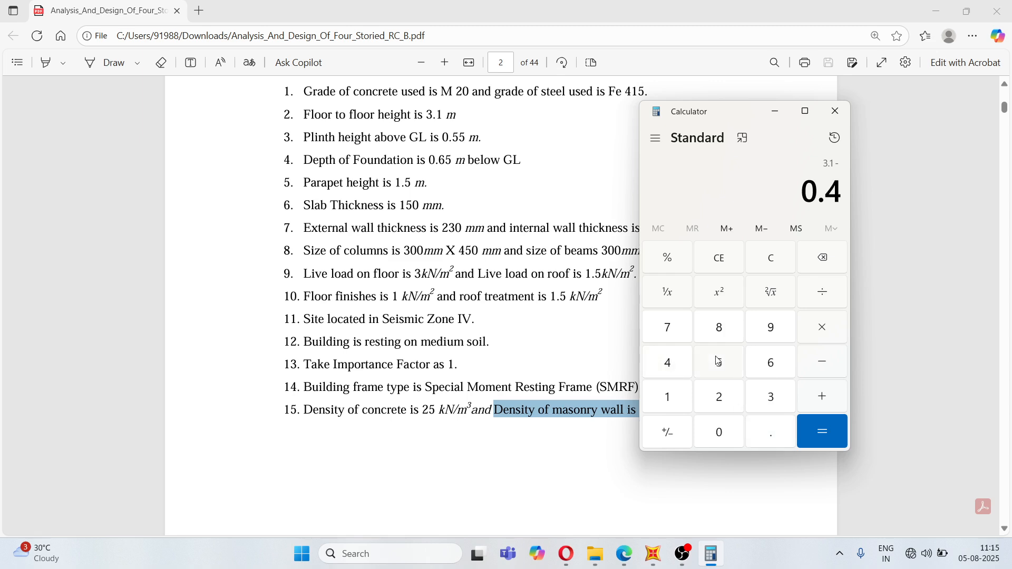
click(718, 362)
click(830, 431)
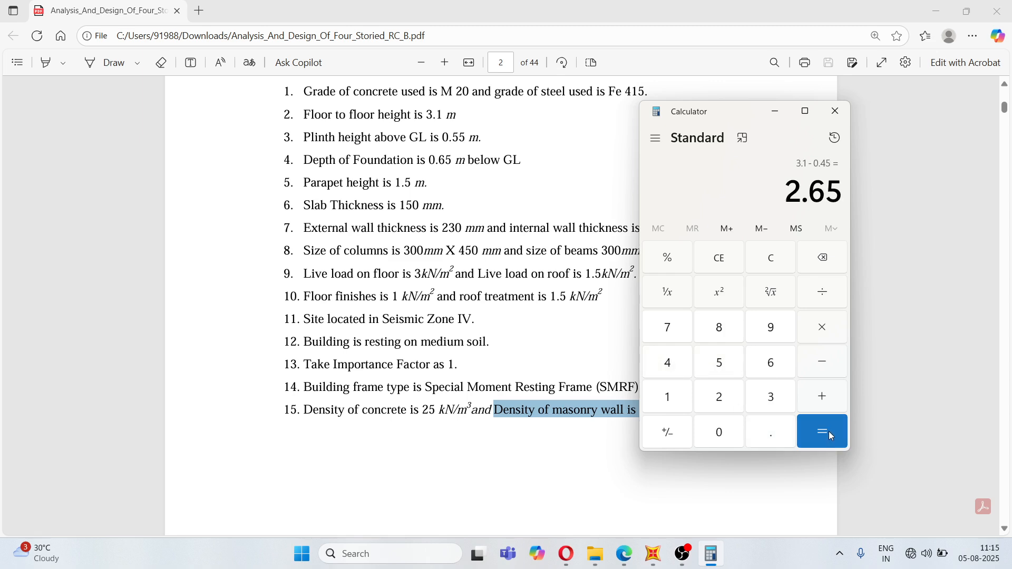
- Start multiplying the wall height in Calculator, and highlight the internal wall thickness in item 7 of the PDF in Edge
click(818, 325)
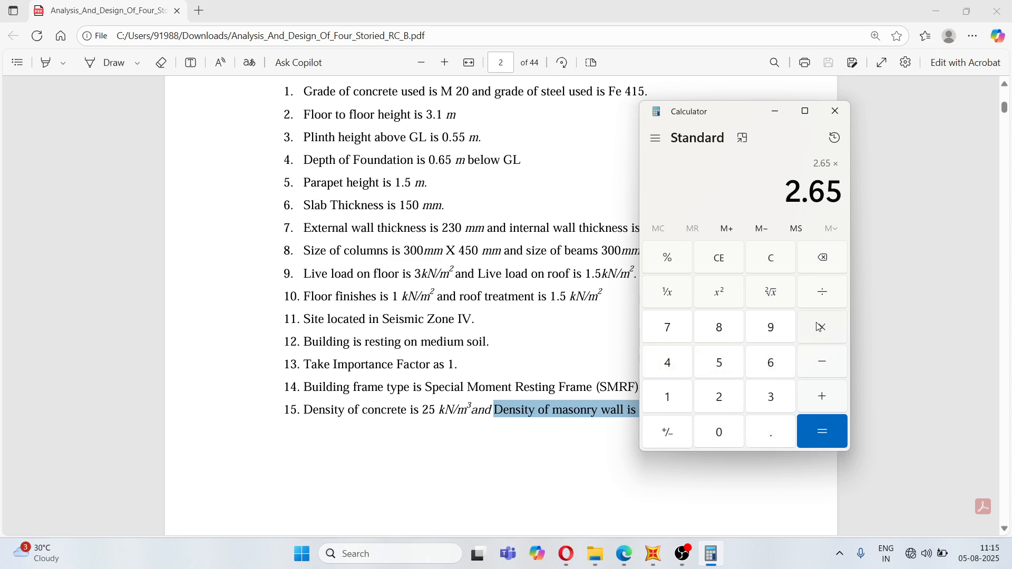
click(627, 557)
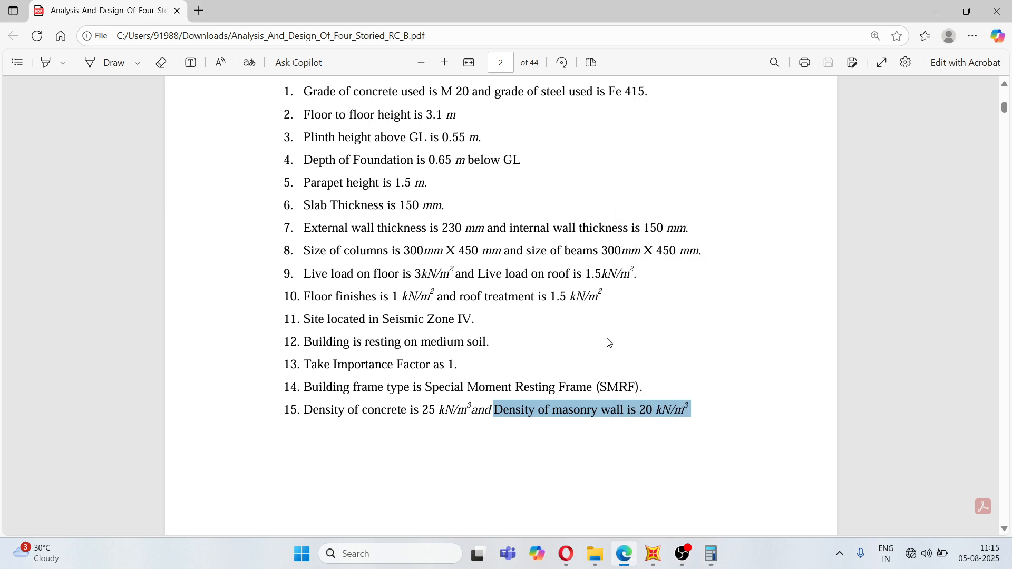
click(579, 223)
drag(500, 228, 686, 229)
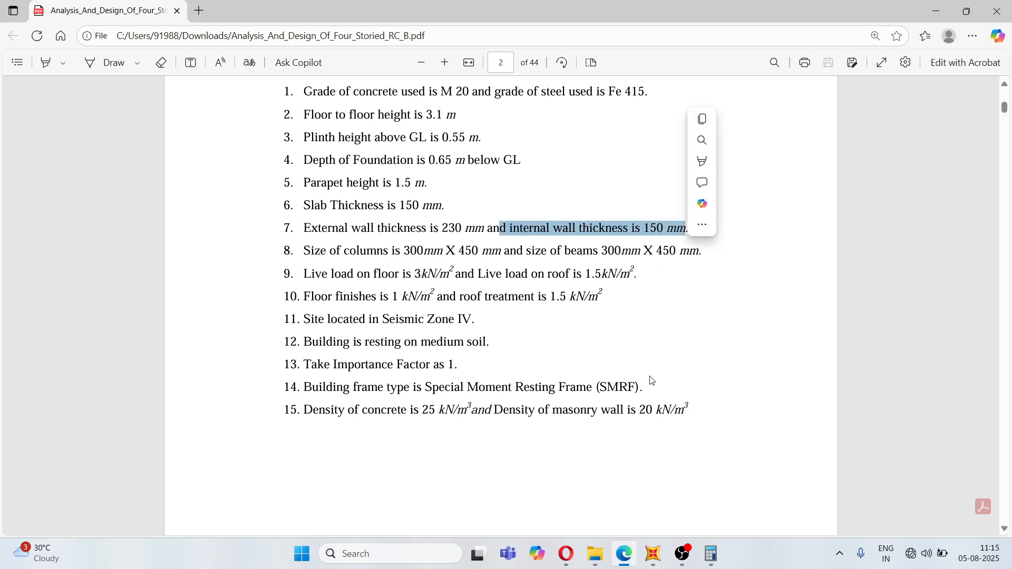
- Return to Calculator and multiply the wall height by the 0.15 m thickness and the masonry density of 20 kN/m³
click(711, 554)
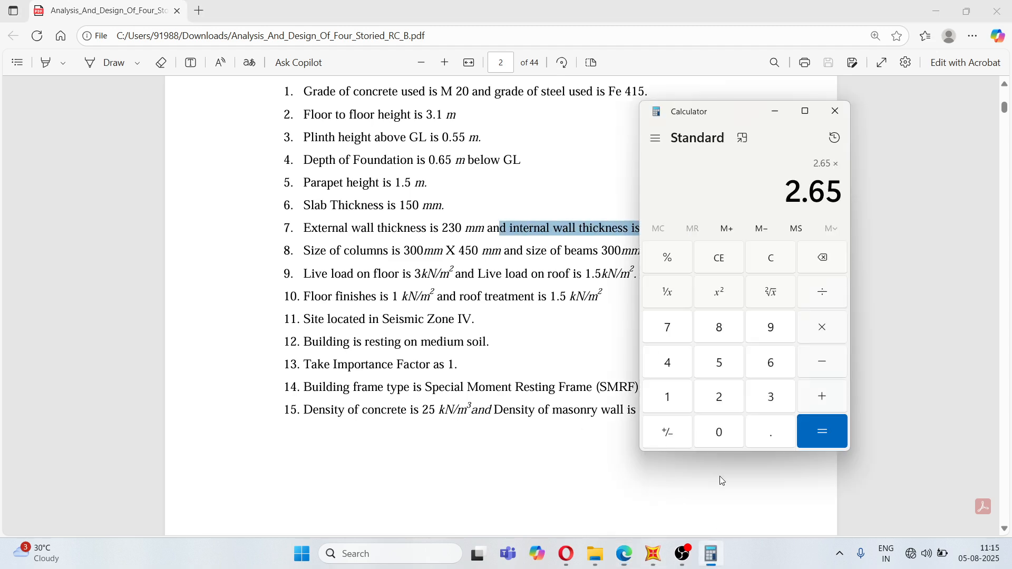
click(718, 431)
click(759, 429)
click(672, 395)
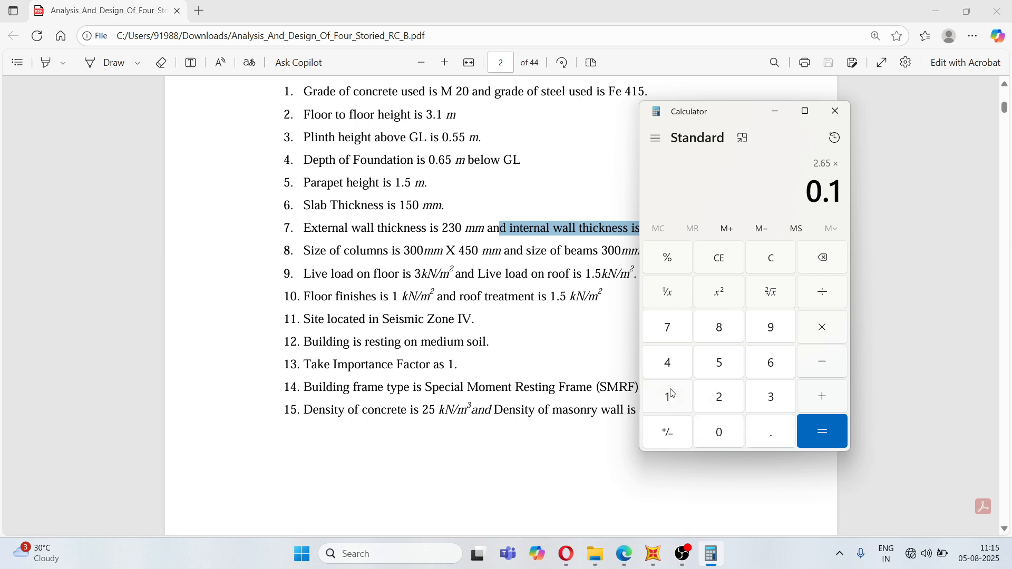
click(713, 360)
click(823, 330)
click(718, 396)
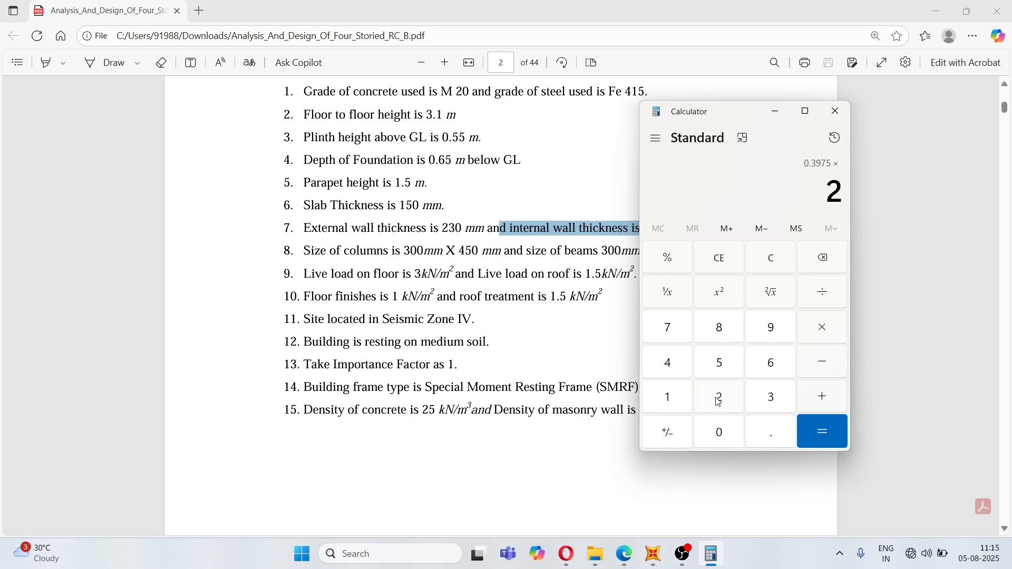
click(720, 433)
click(807, 426)
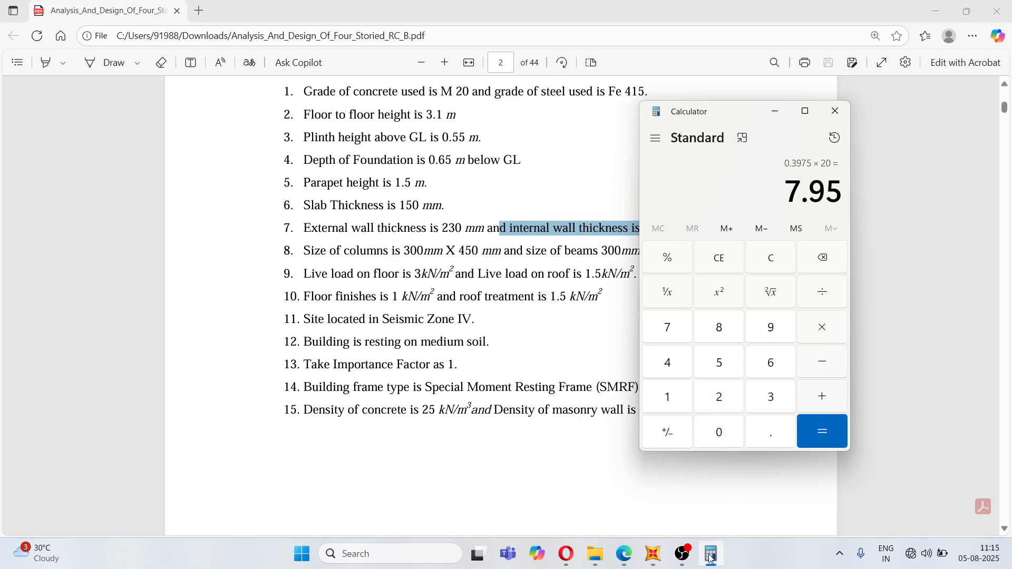
- Switch to Edge to highlight the masonry wall density in item 15 of the PDF, and put Calculator away
click(624, 553)
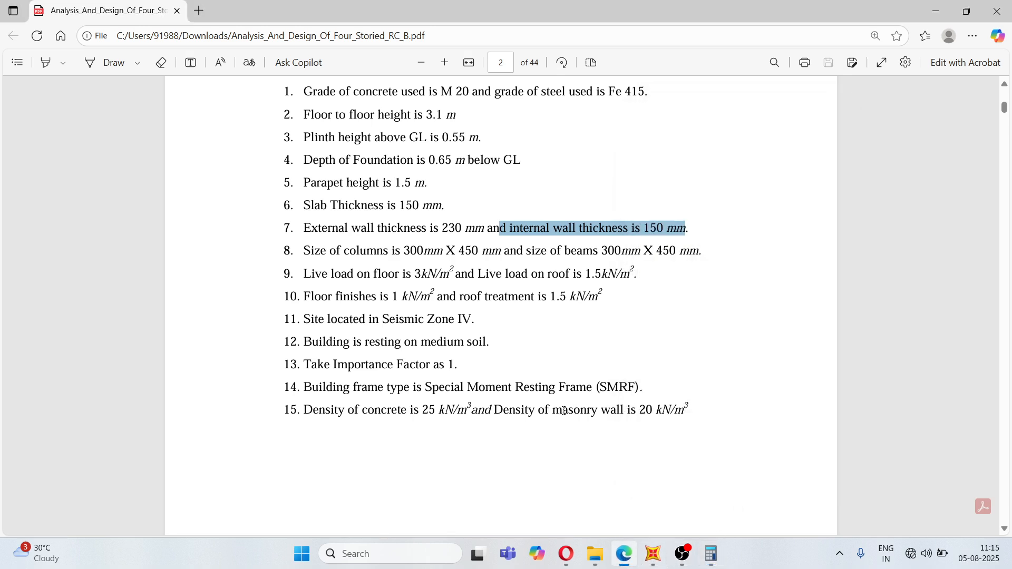
drag(550, 410, 696, 411)
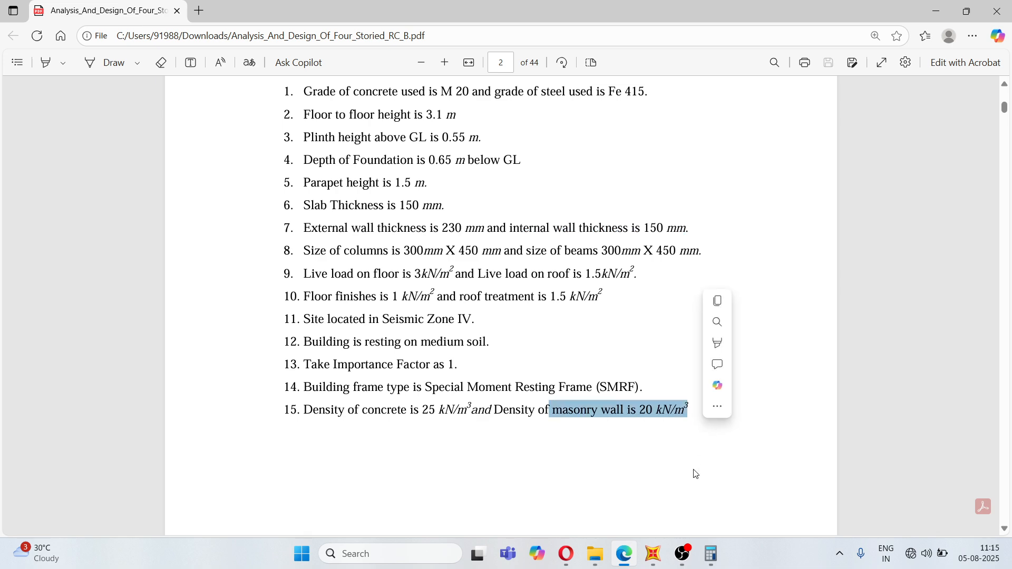
click(712, 553)
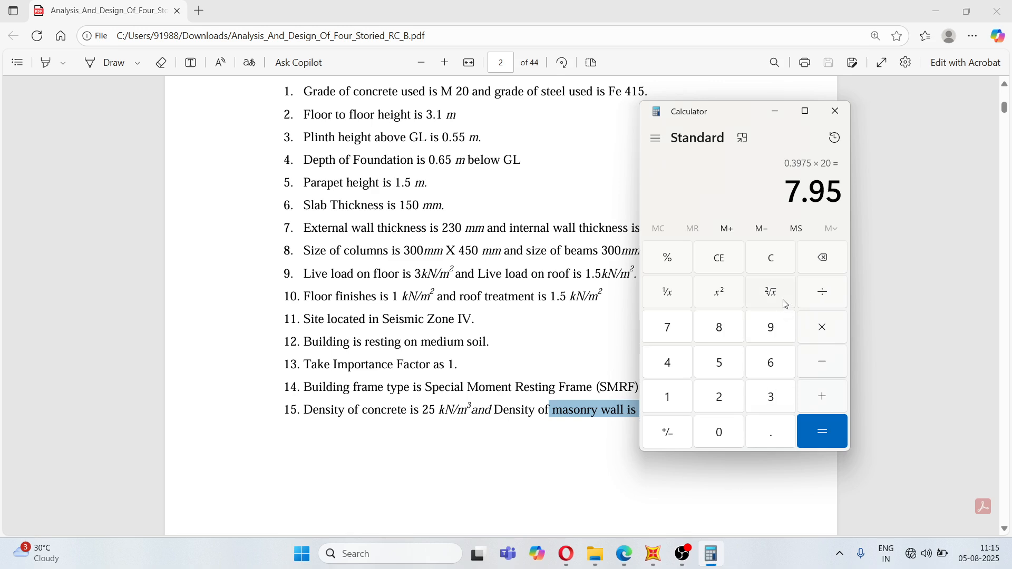
click(774, 111)
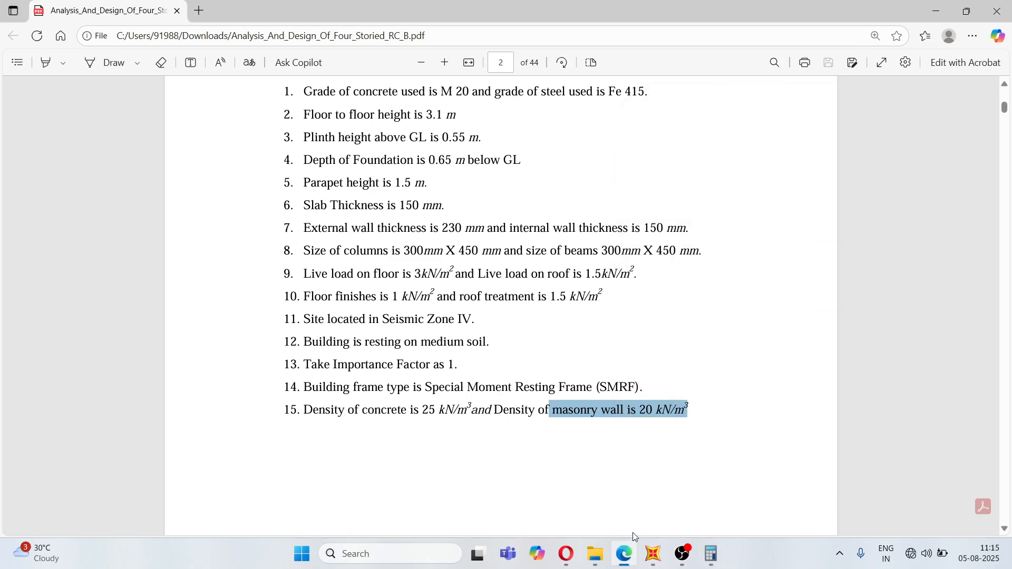
- Switch to SAP2000 and assign a uniform gravity load of 7.95 kN/m to the selected interior beams under the BRICK INTERIOR load pattern
click(653, 553)
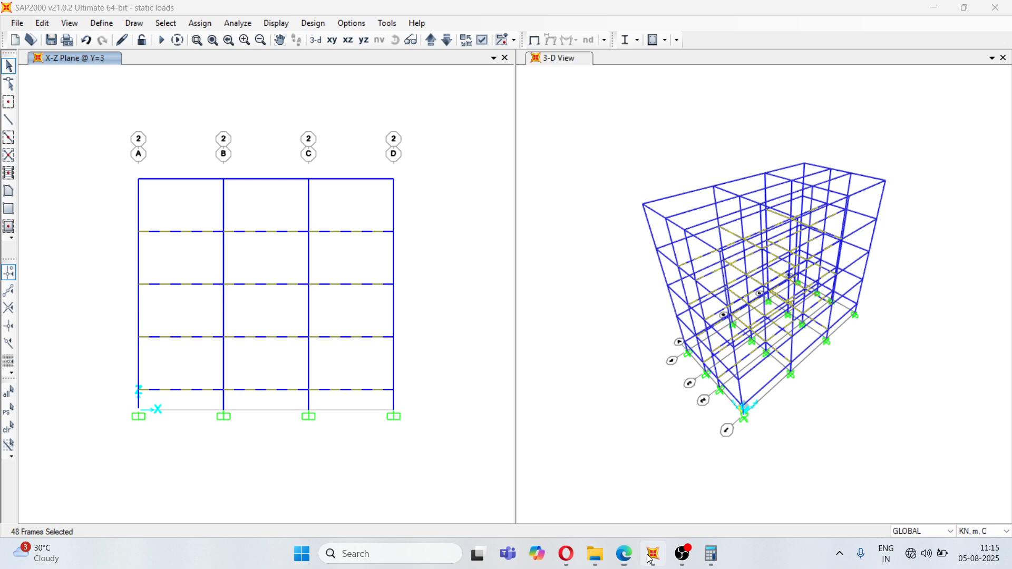
click(194, 27)
mouse_move(293, 182)
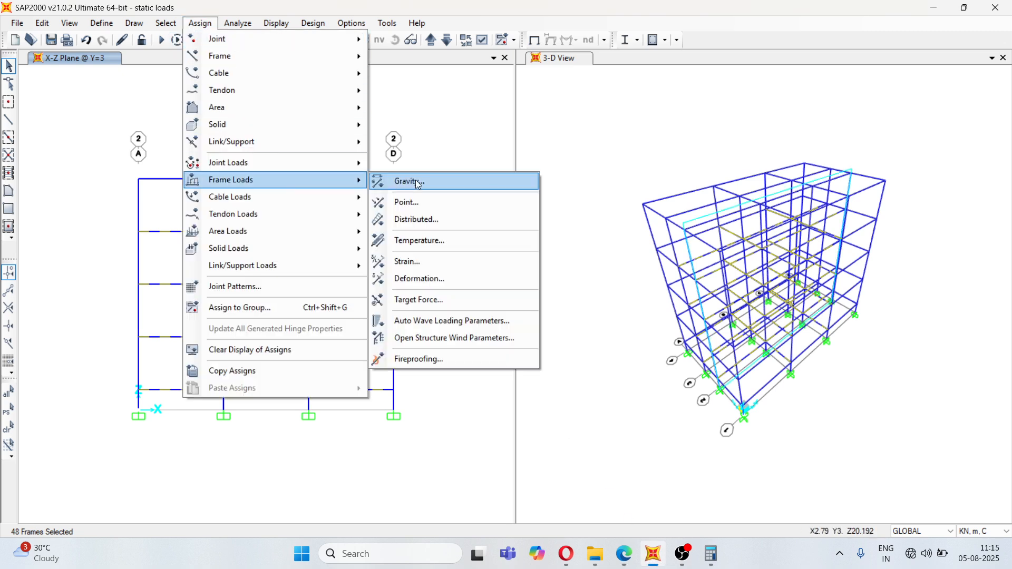
click(430, 220)
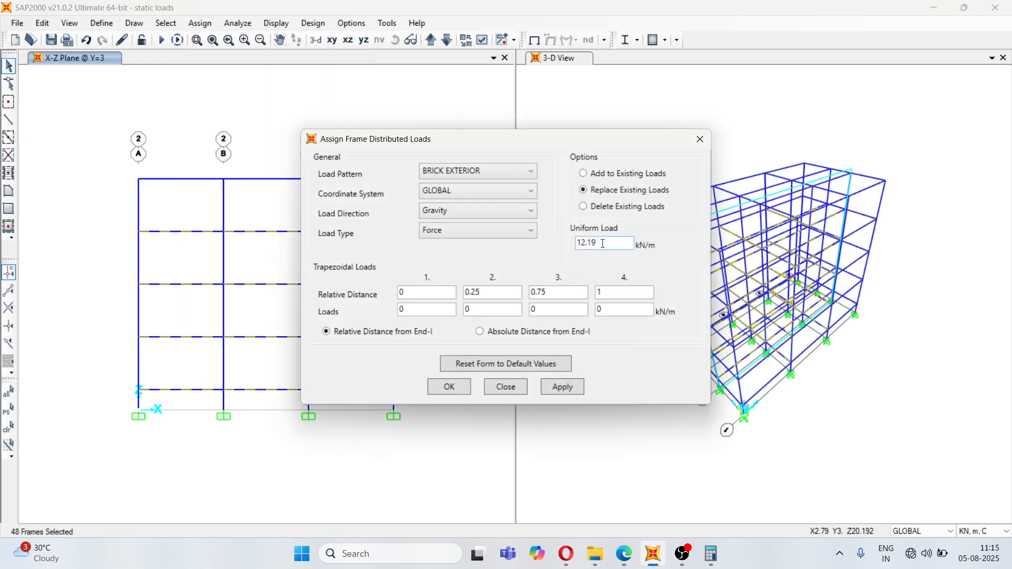
click(442, 172)
click(461, 199)
click(608, 243)
text(7.95)
click(565, 388)
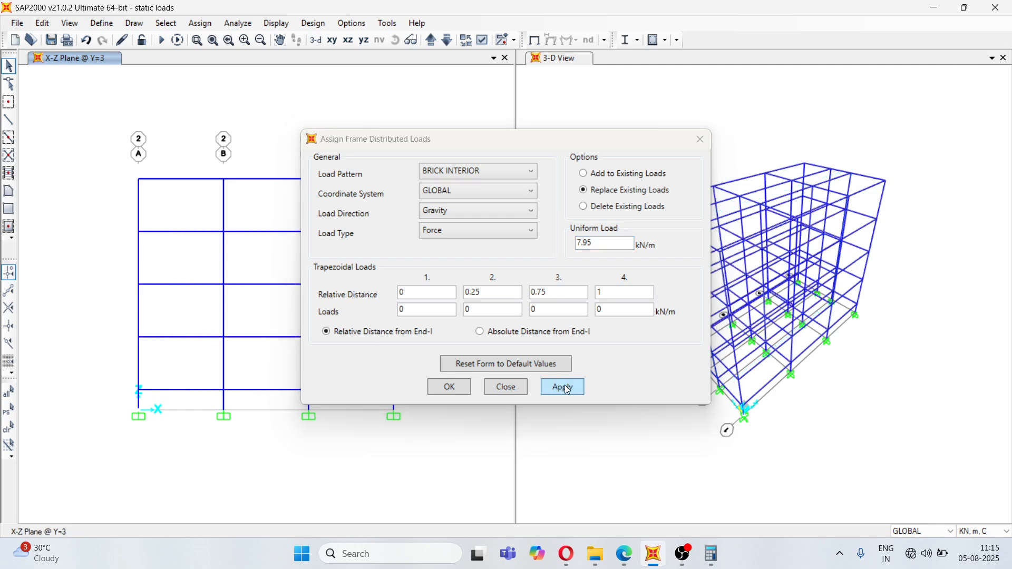
click(449, 387)
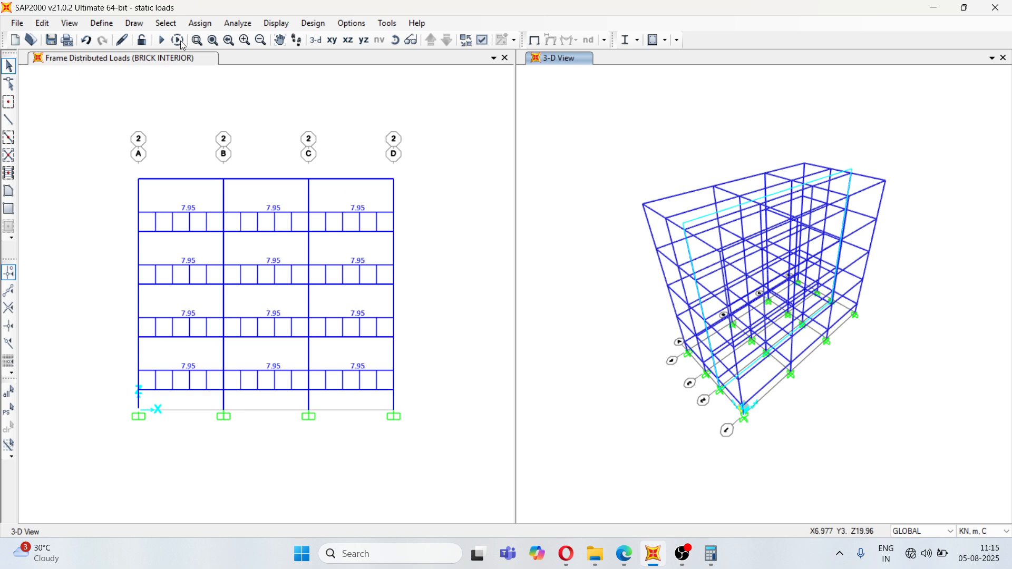
- Clear the load display from the X-Z elevation at Y=3 and select all frames with the section TERRACE EXTERIOR BEAM 300 X 450
click(118, 56)
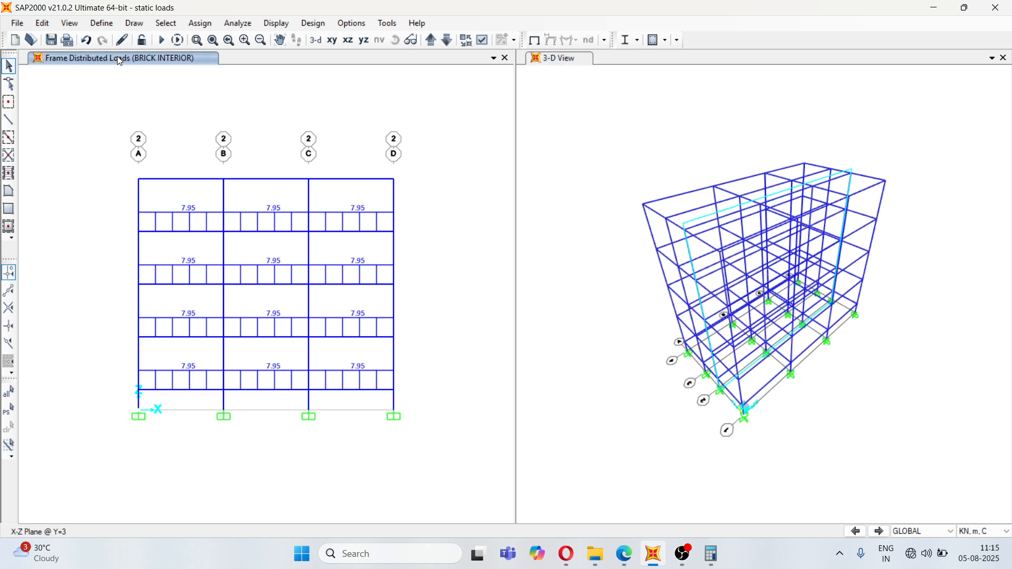
click(534, 39)
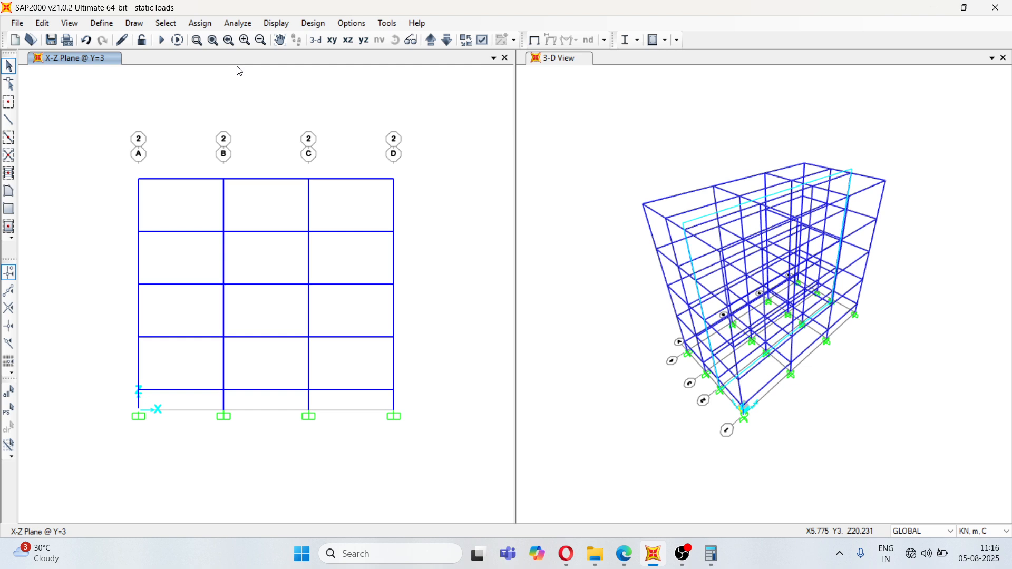
click(166, 23)
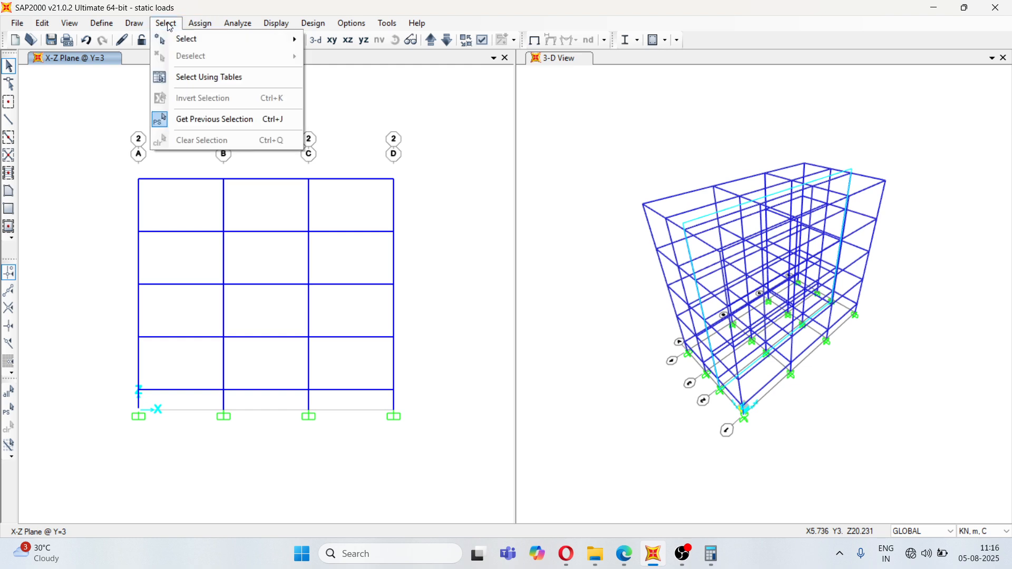
mouse_move(192, 46)
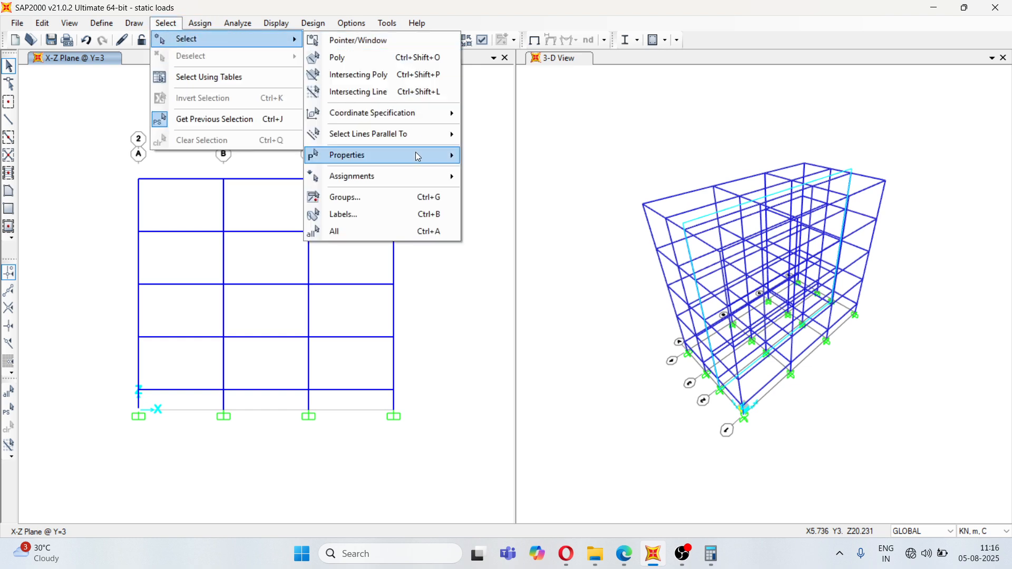
mouse_move(418, 156)
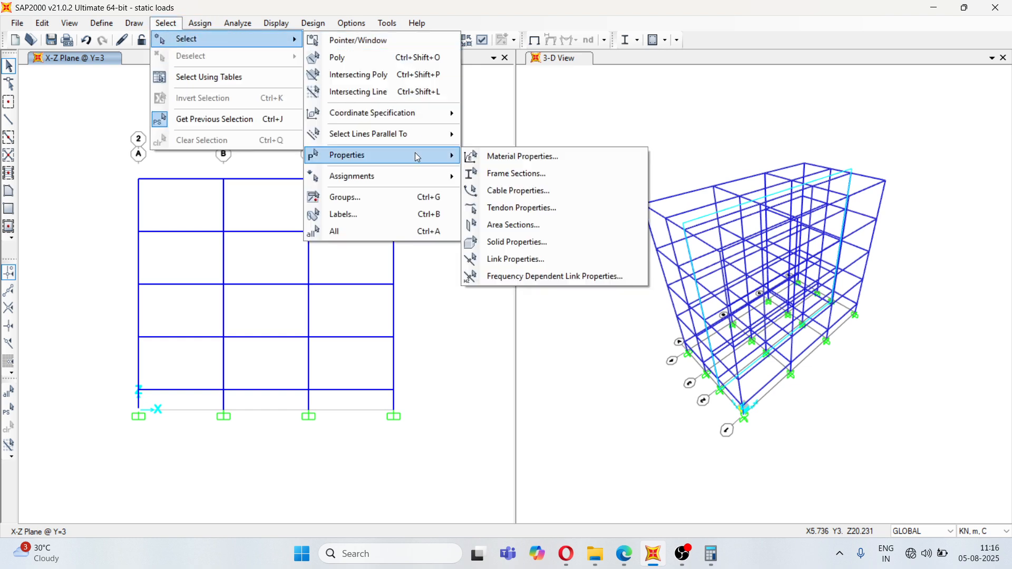
click(518, 181)
click(463, 221)
click(457, 233)
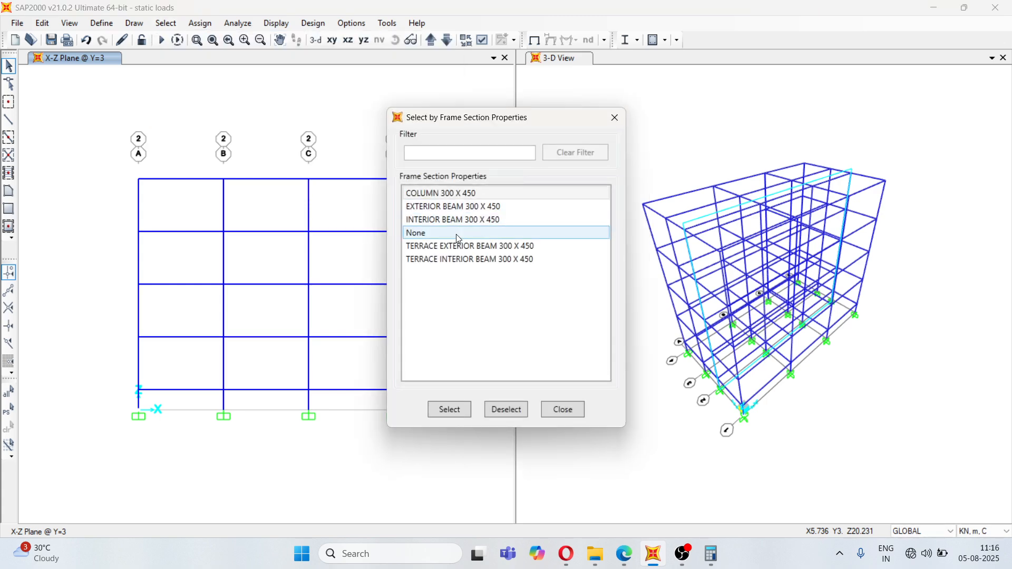
click(542, 246)
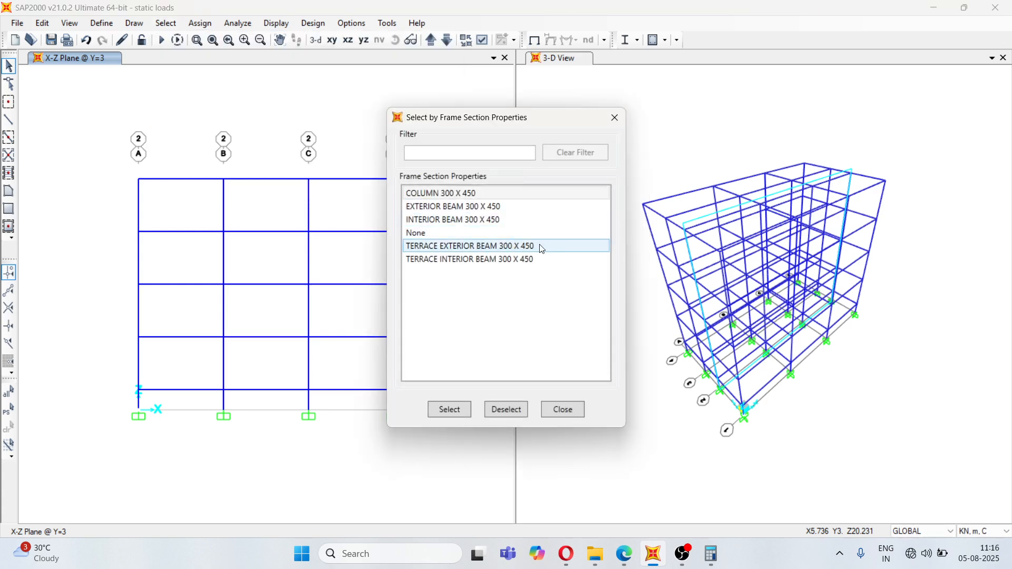
click(503, 247)
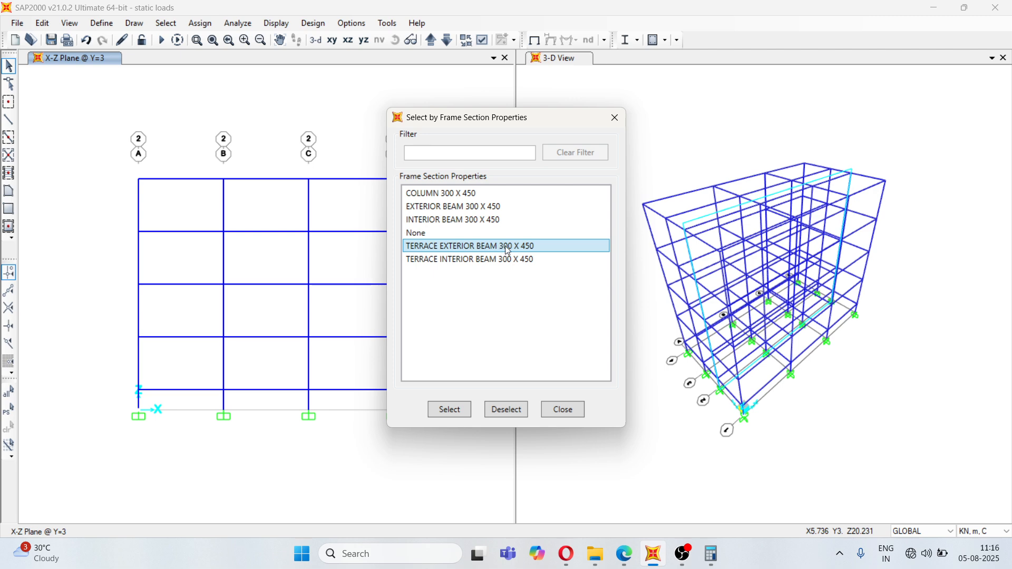
click(452, 407)
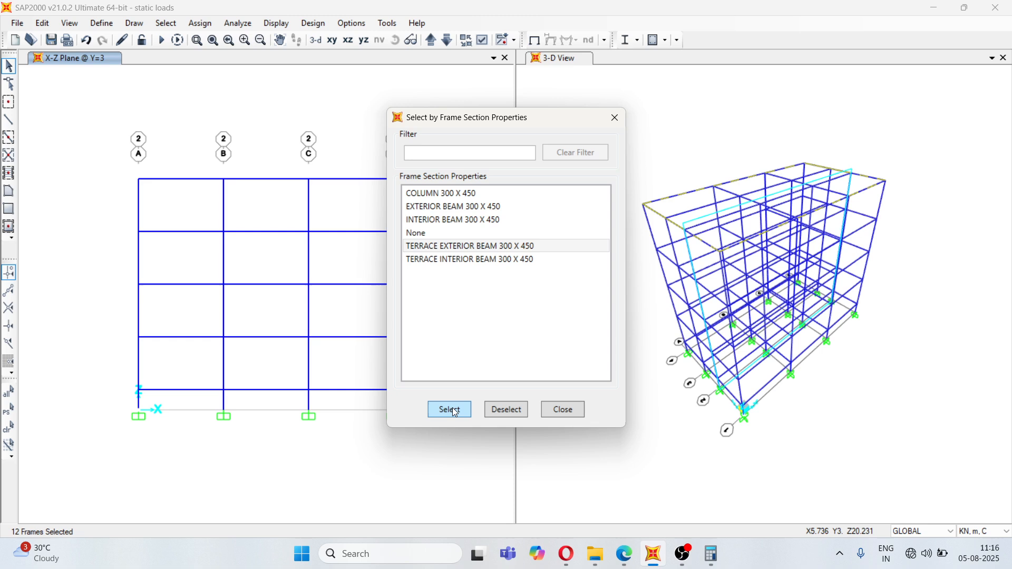
click(615, 118)
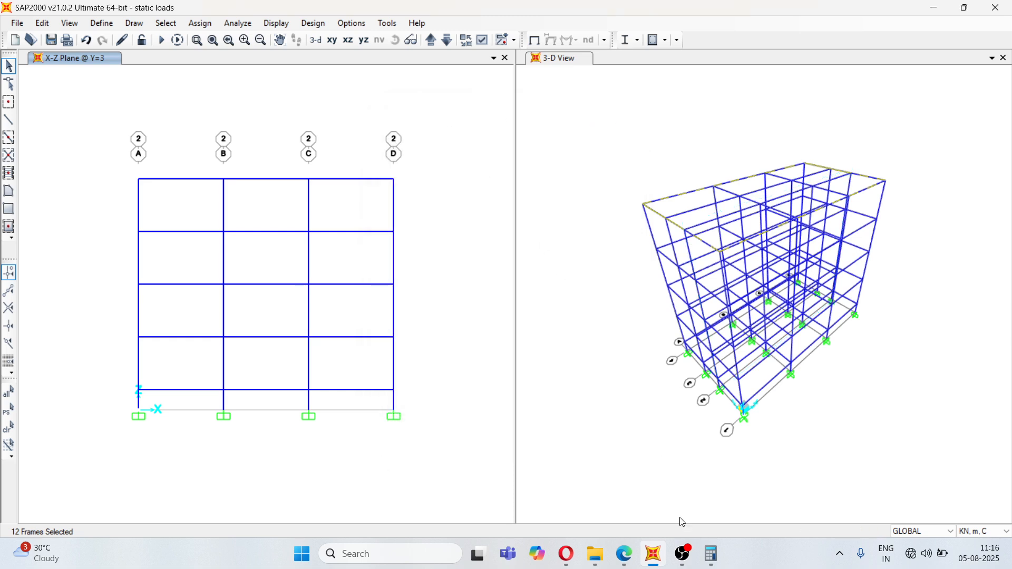
- Switch to the PDF in Edge and check the parapet height in item 5 of the building details
click(624, 554)
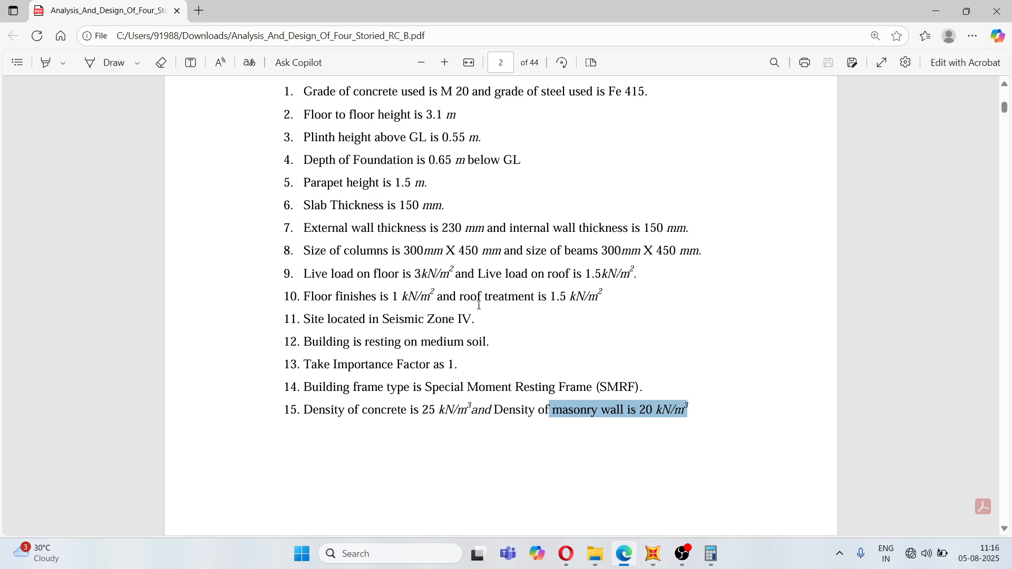
click(436, 192)
drag(382, 182, 431, 187)
click(462, 216)
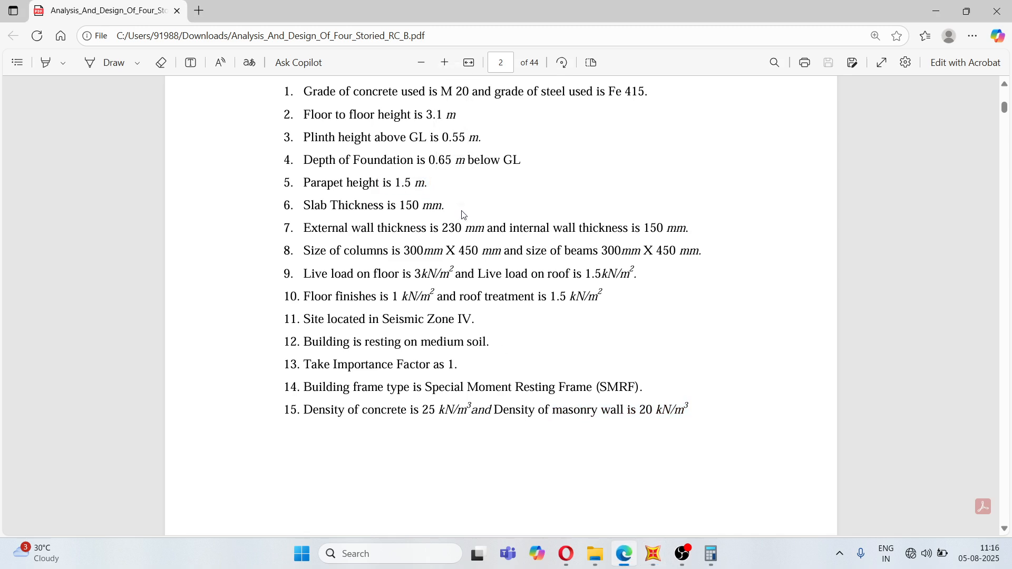
- Clear Calculator, multiply the 0.23 m wall thickness by the 1.5 m parapet height and 20 kN/m³ density, and return to SAP2000
click(710, 554)
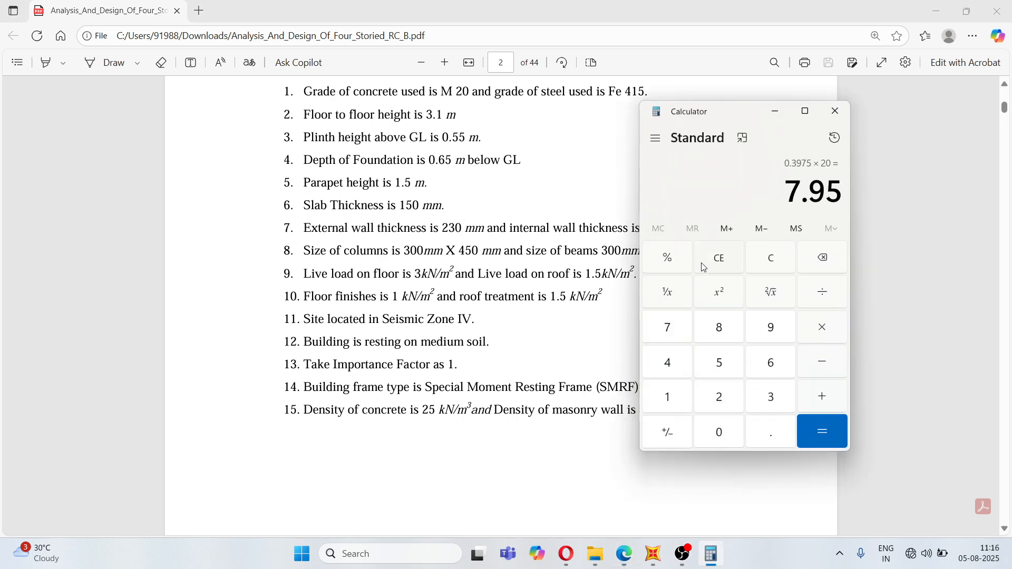
click(778, 262)
click(762, 430)
click(719, 397)
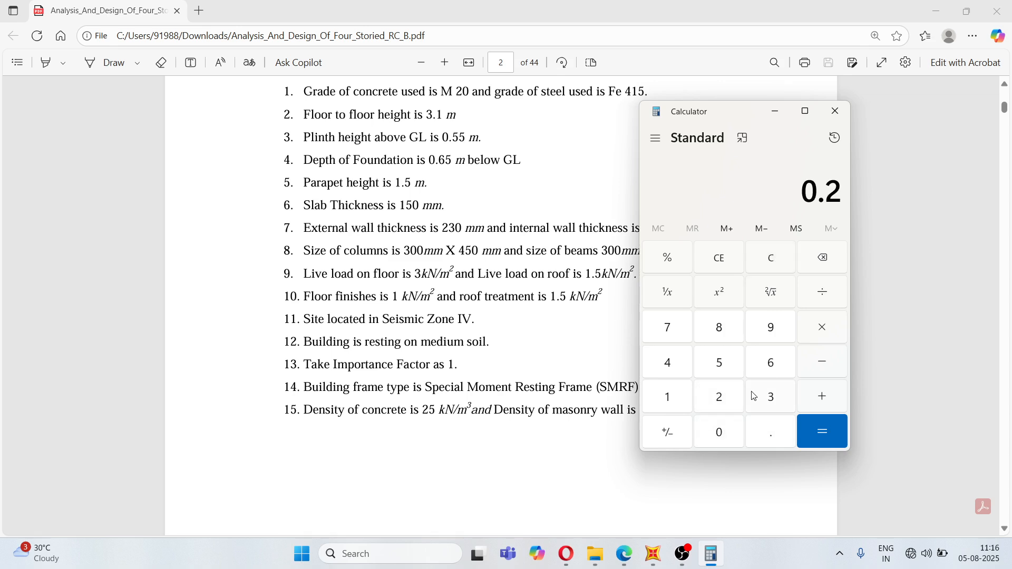
click(771, 396)
click(816, 331)
click(668, 397)
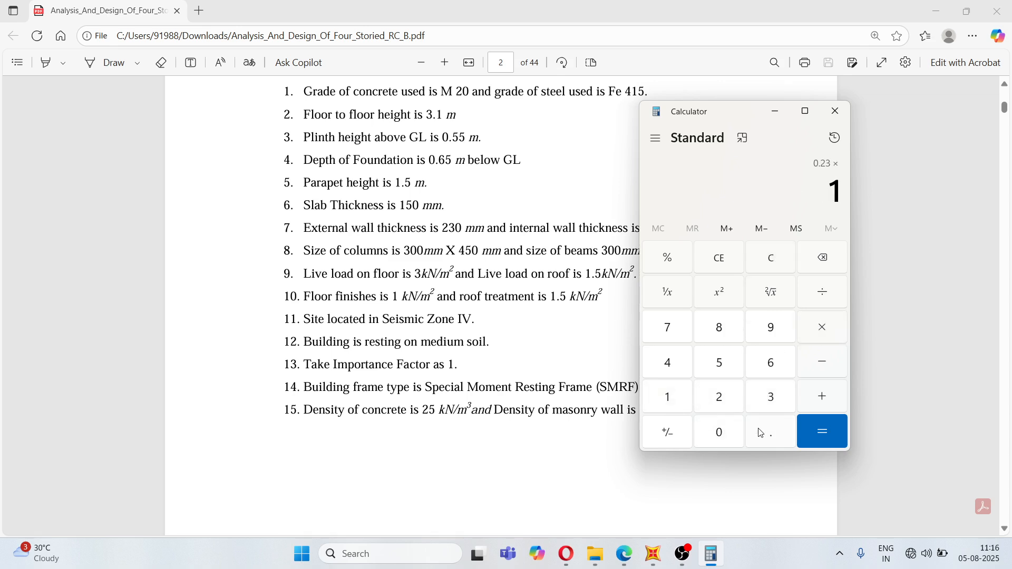
click(766, 431)
click(721, 361)
click(818, 328)
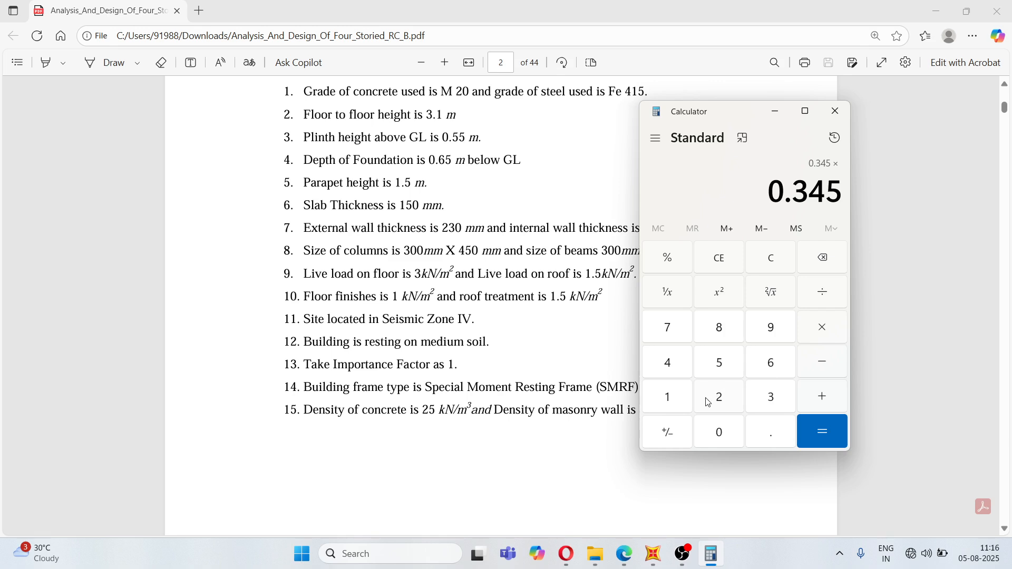
click(709, 400)
click(726, 433)
click(823, 430)
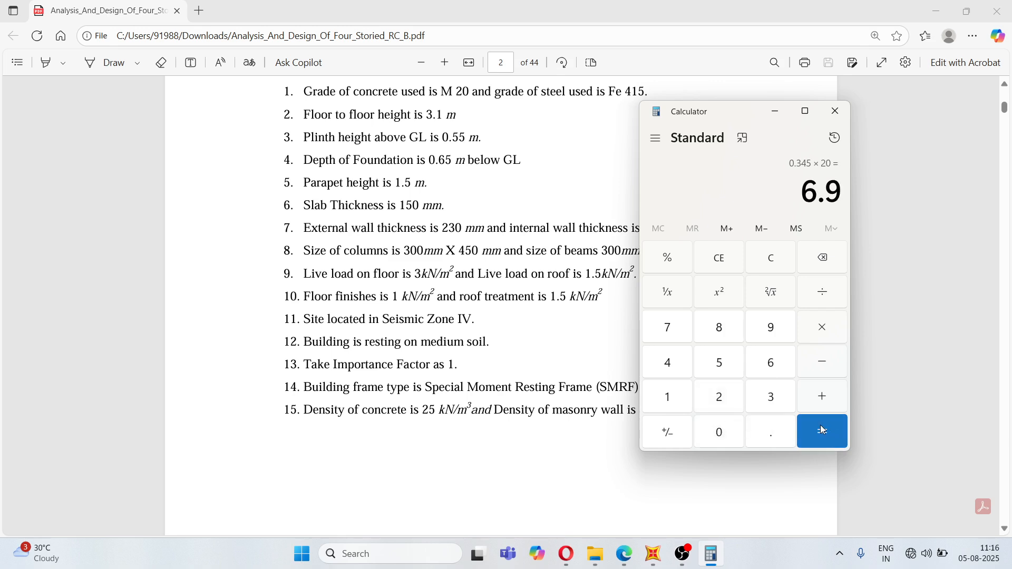
click(782, 112)
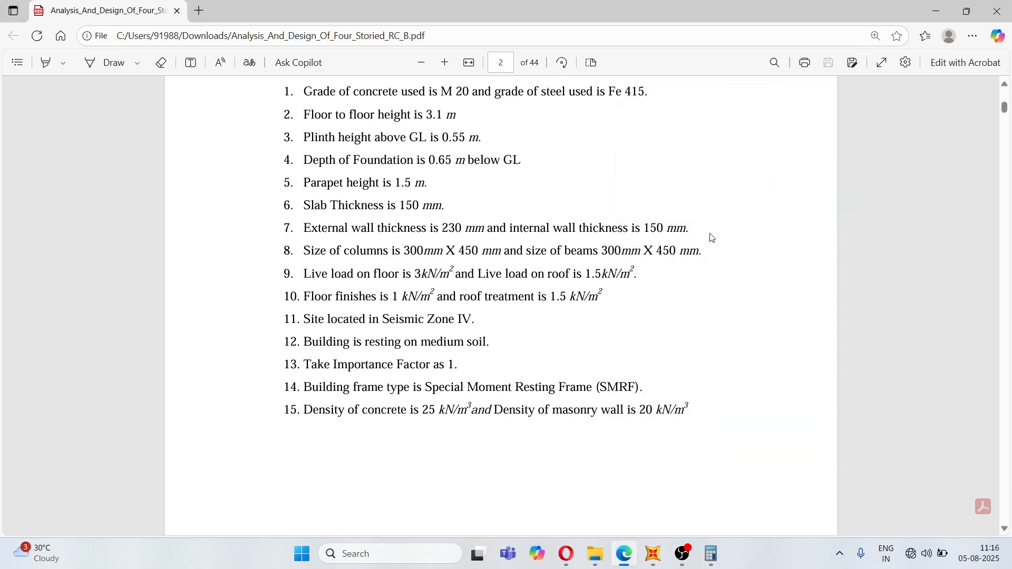
click(665, 552)
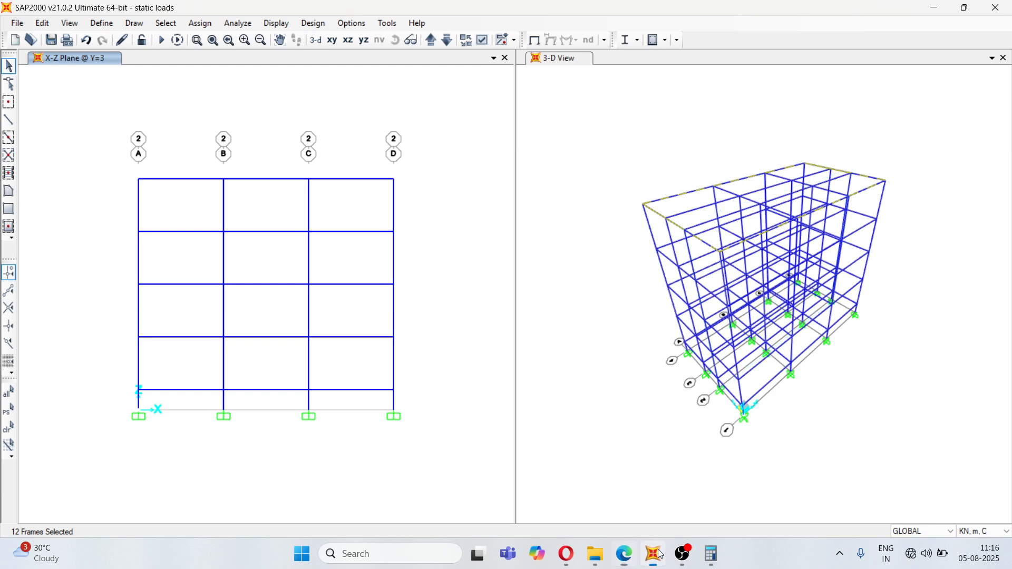
- Assign a uniform distributed gravity load of 6.9 kN/m to the selected terrace exterior beams under the BRICK PARAPET load pattern
click(200, 24)
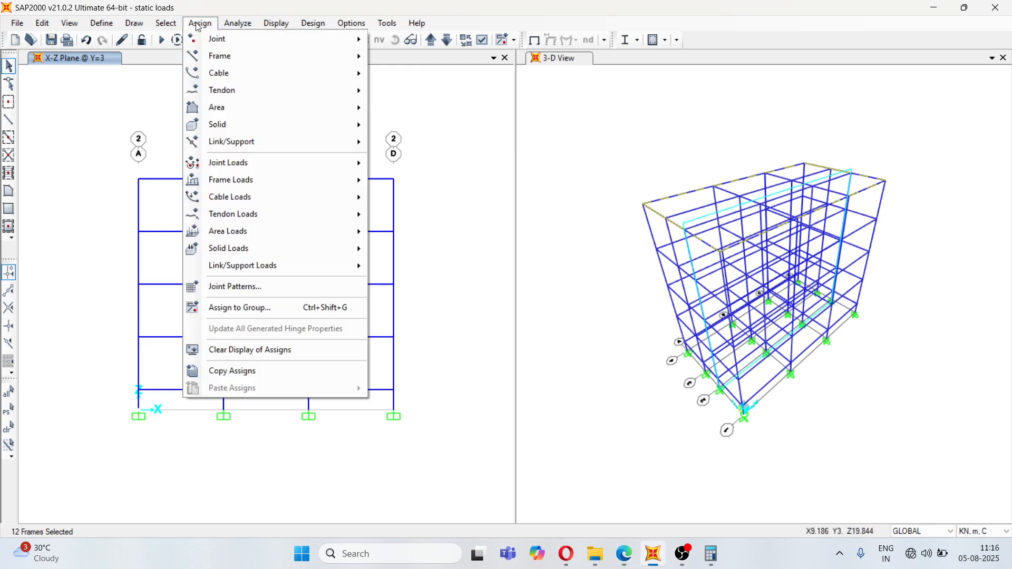
mouse_move(285, 183)
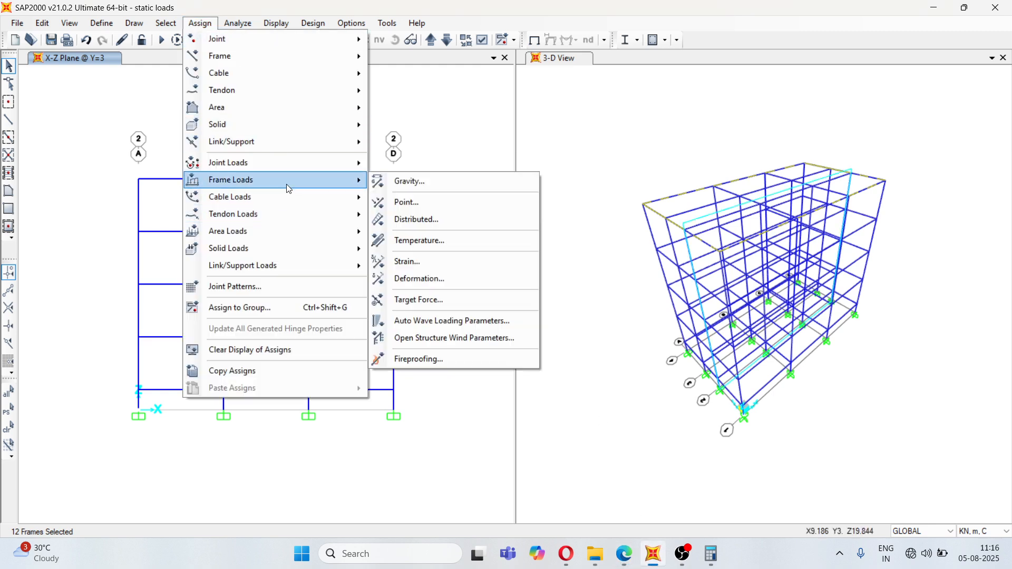
click(451, 221)
click(465, 172)
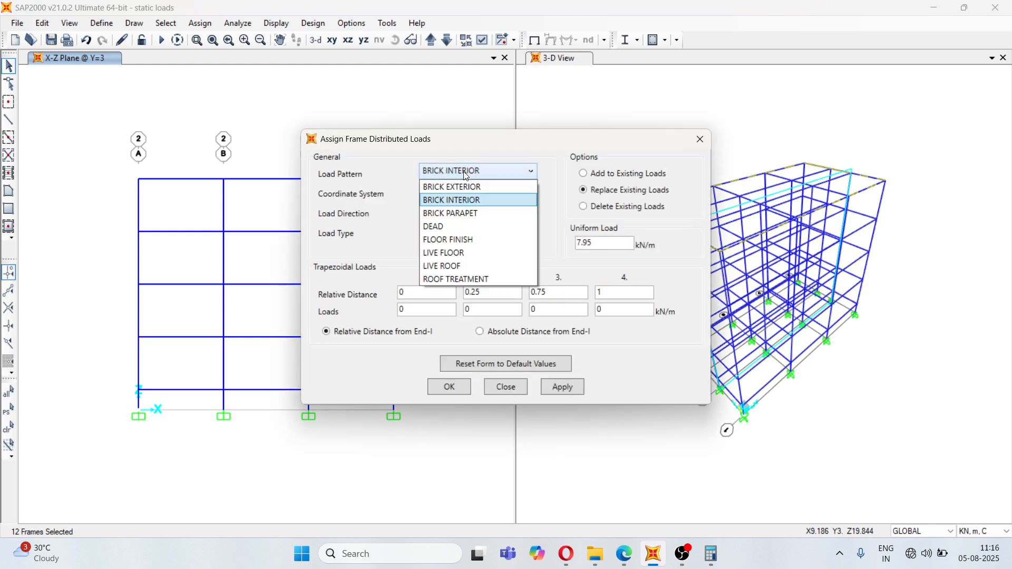
click(465, 214)
double_click(587, 245)
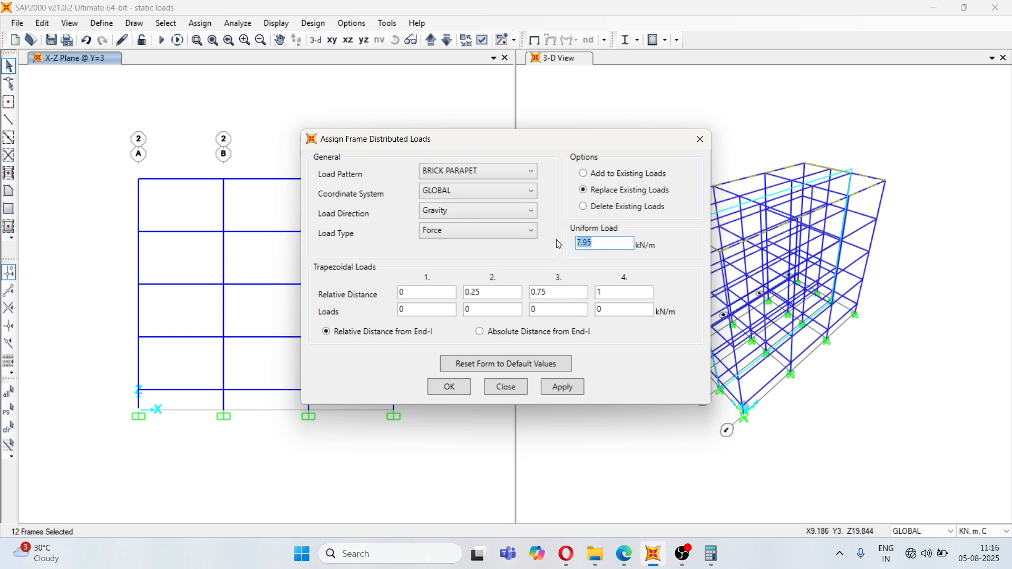
text(6.9)
click(576, 386)
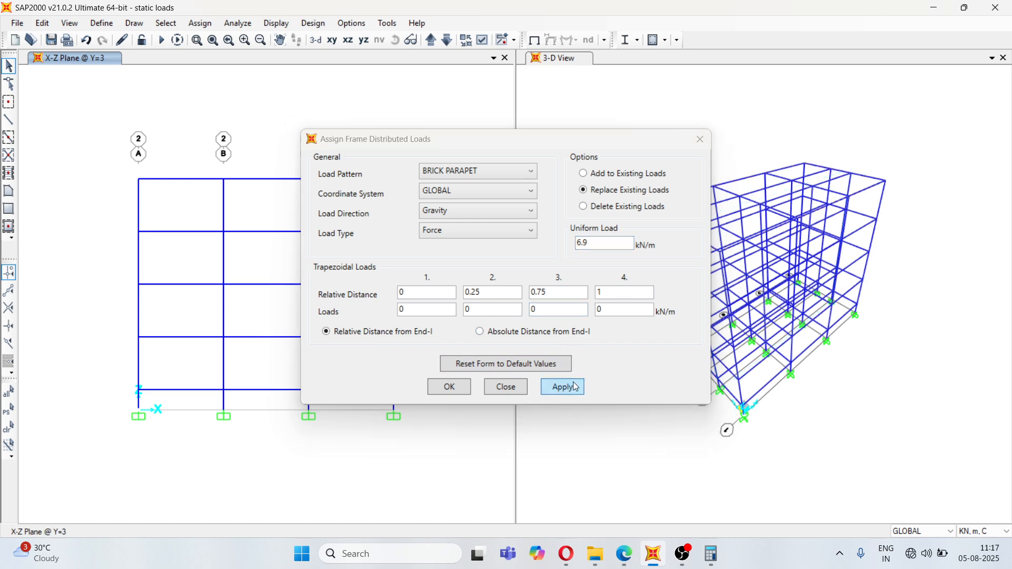
click(449, 388)
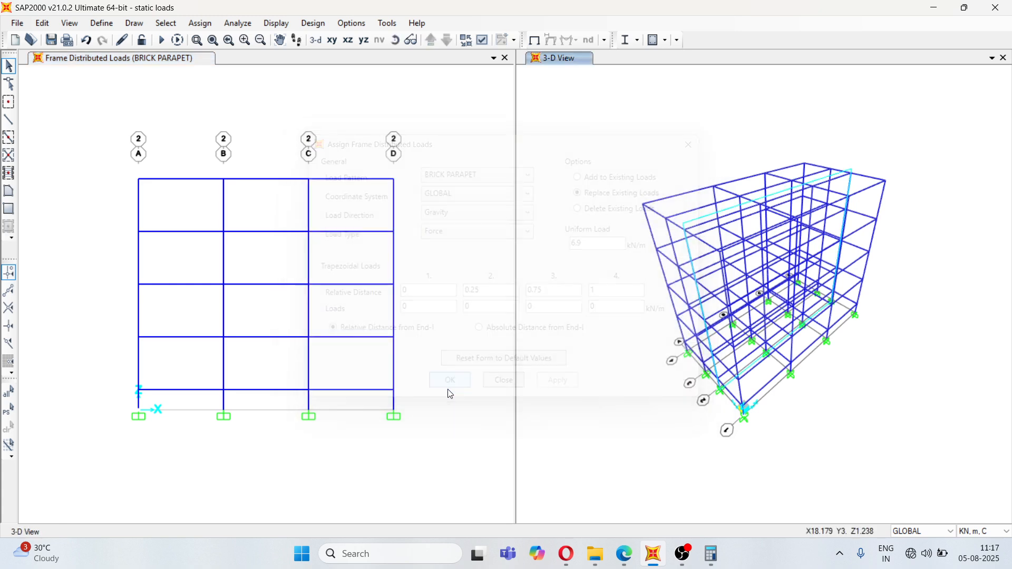
- Check the BRICK PARAPET frame loads on the X-Z elevations from Y=3 through Y=5 to Y=8
click(168, 58)
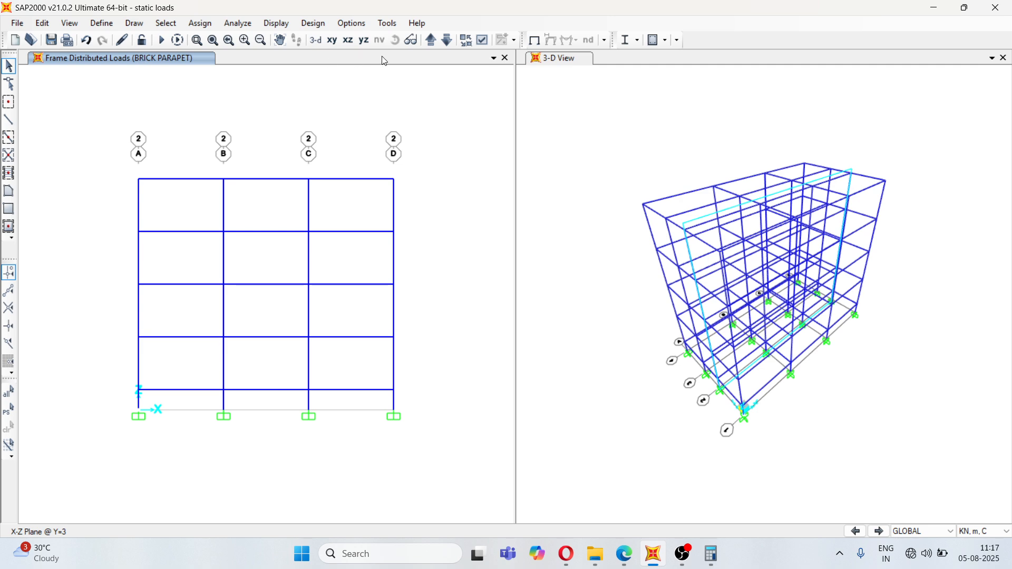
click(431, 40)
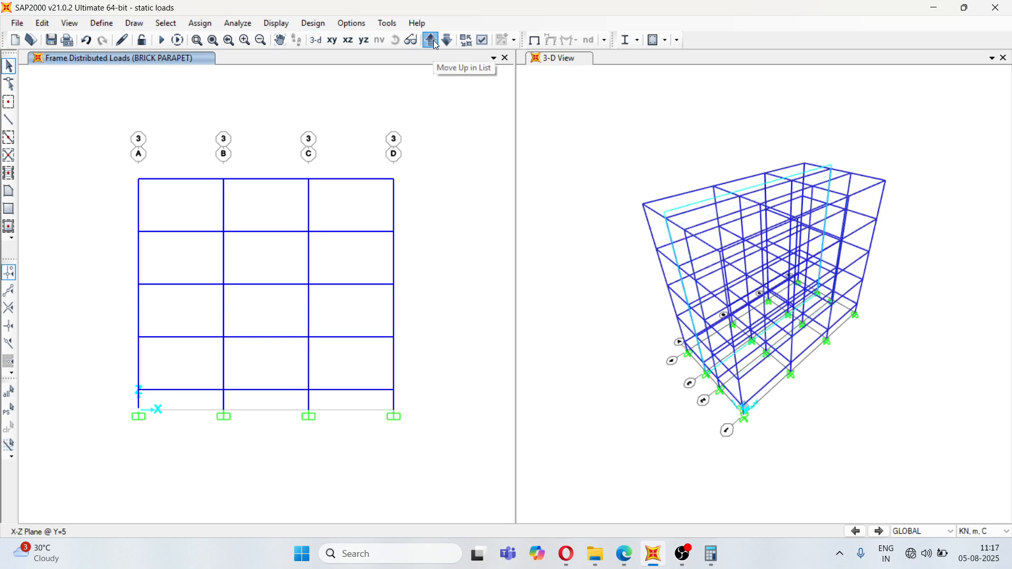
click(433, 41)
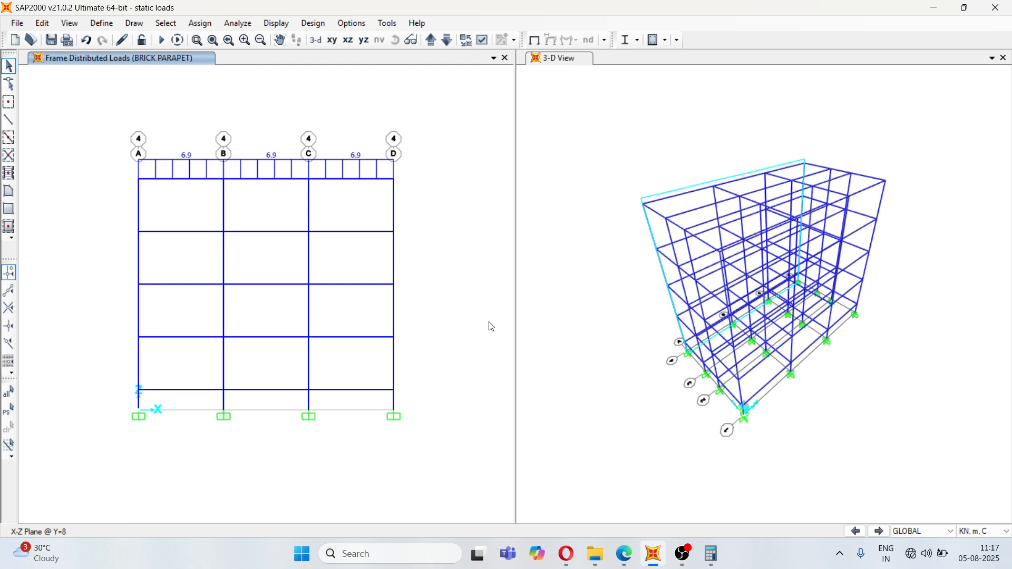
mouse_move(682, 561)
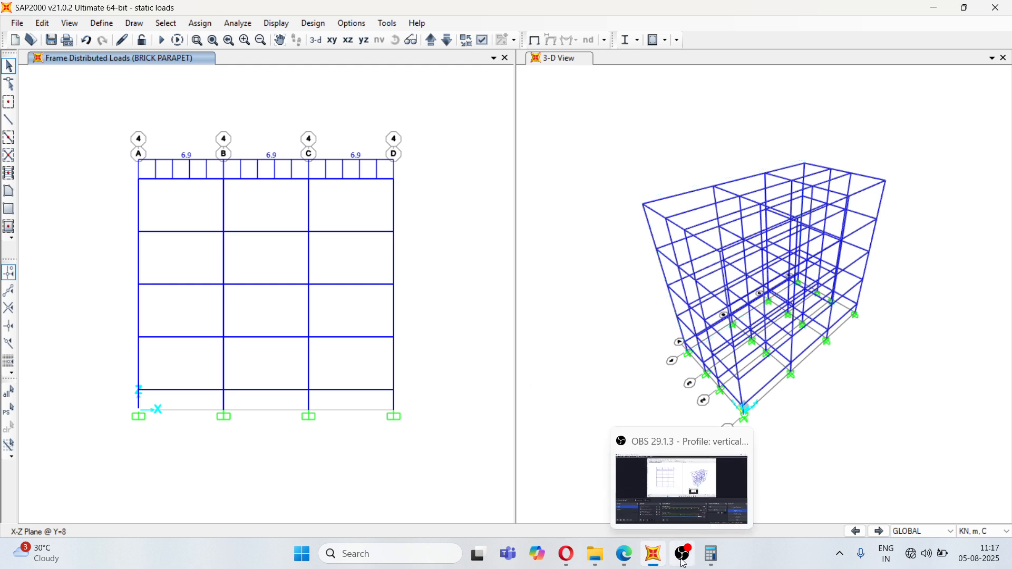
click(684, 562)
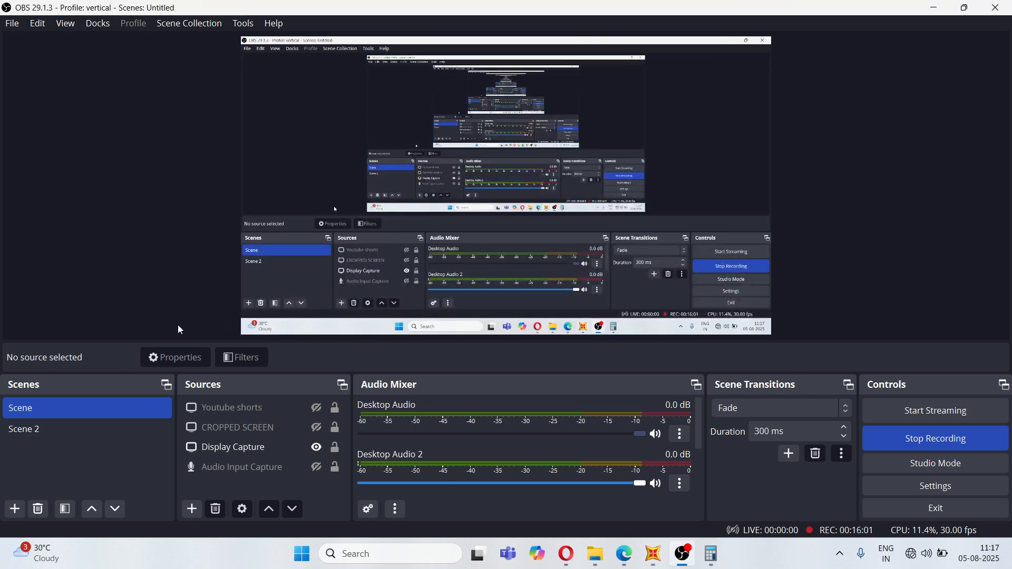